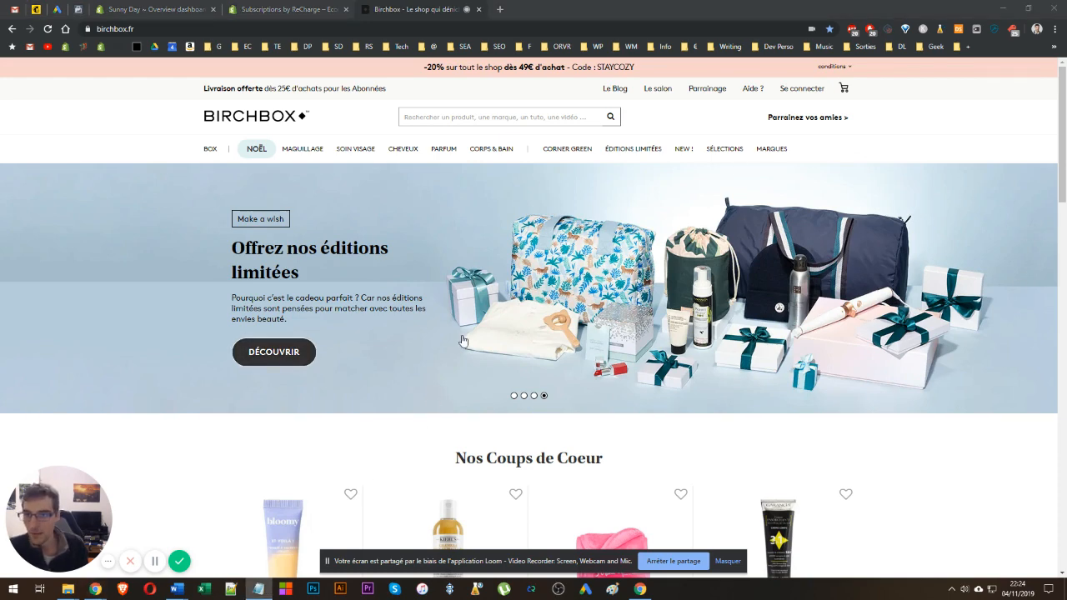
Look over the Birchbox homepage, from its navigation and banner to the product sections, as an example of a subscription store
{"action": "scroll", "coordinate": [464, 340], "scroll_direction": "down", "scroll_amount": 7}
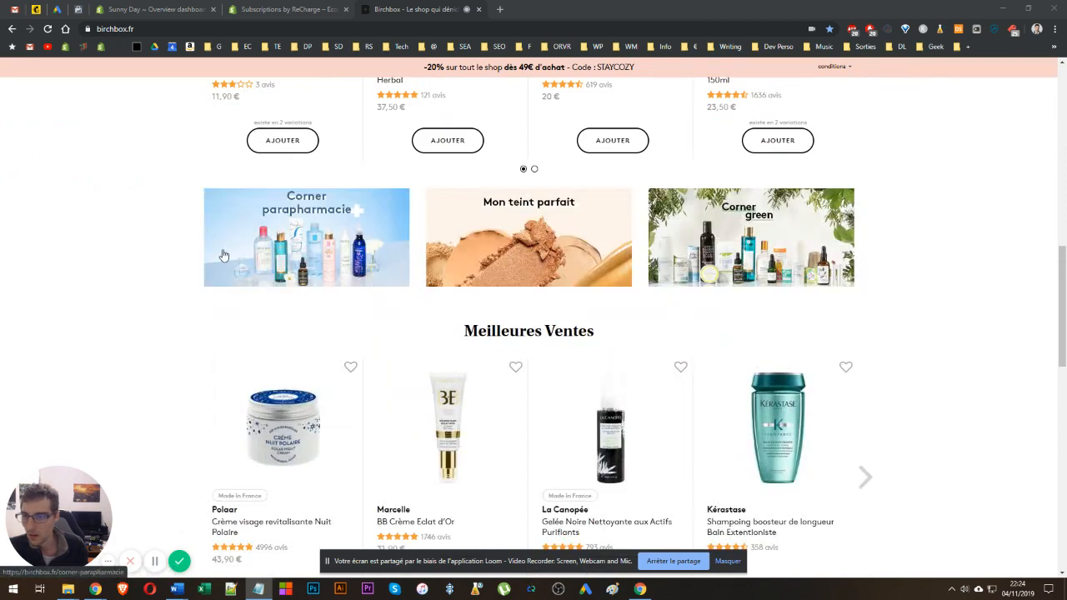
{"action": "scroll", "coordinate": [164, 255], "scroll_direction": "down", "scroll_amount": 10}
{"action": "scroll", "coordinate": [155, 460], "scroll_direction": "up", "scroll_amount": 5}
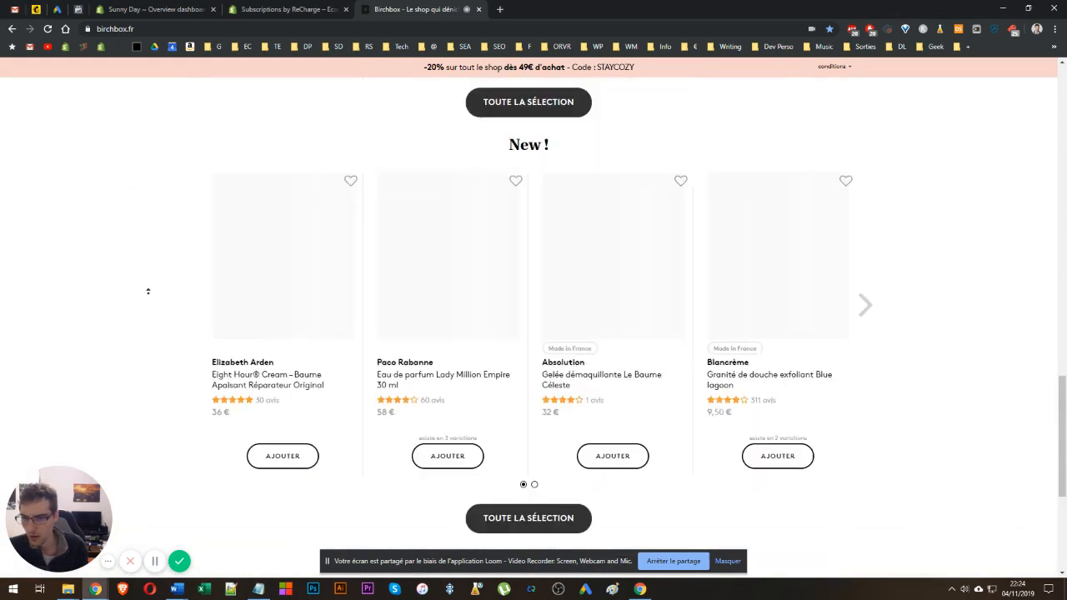
{"action": "scroll", "coordinate": [148, 291], "scroll_direction": "up", "scroll_amount": 10}
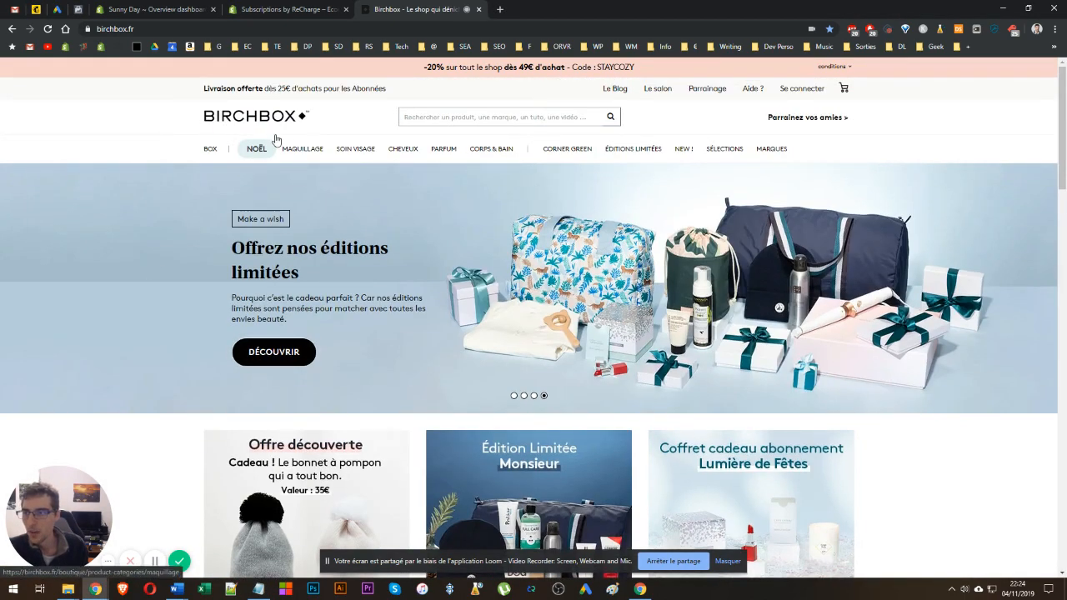
{"action": "mouse_move", "coordinate": [340, 155]}
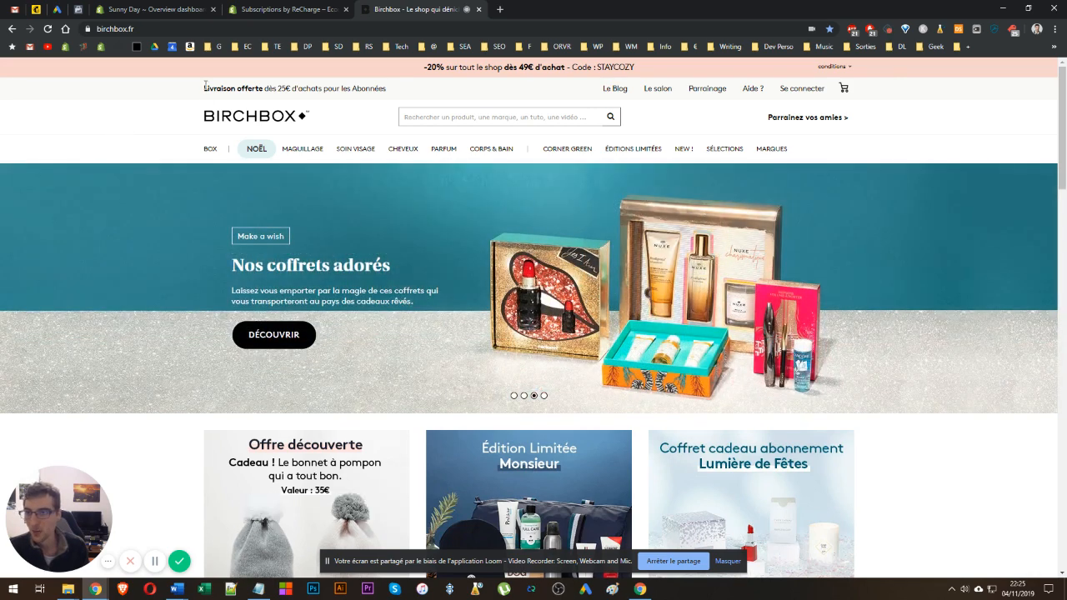
Switch to the Subscriptions by ReCharge listing in the Shopify App Store and check its free trial and monthly price
{"action": "left_click", "coordinate": [259, 16]}
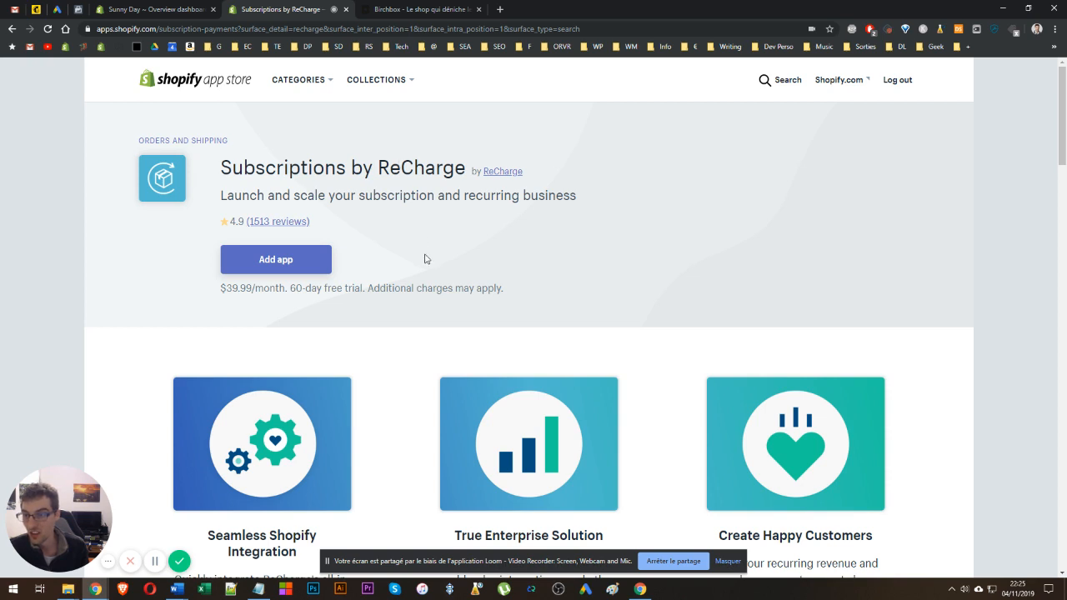
{"action": "left_click_drag", "start_coordinate": [226, 288], "coordinate": [365, 289]}
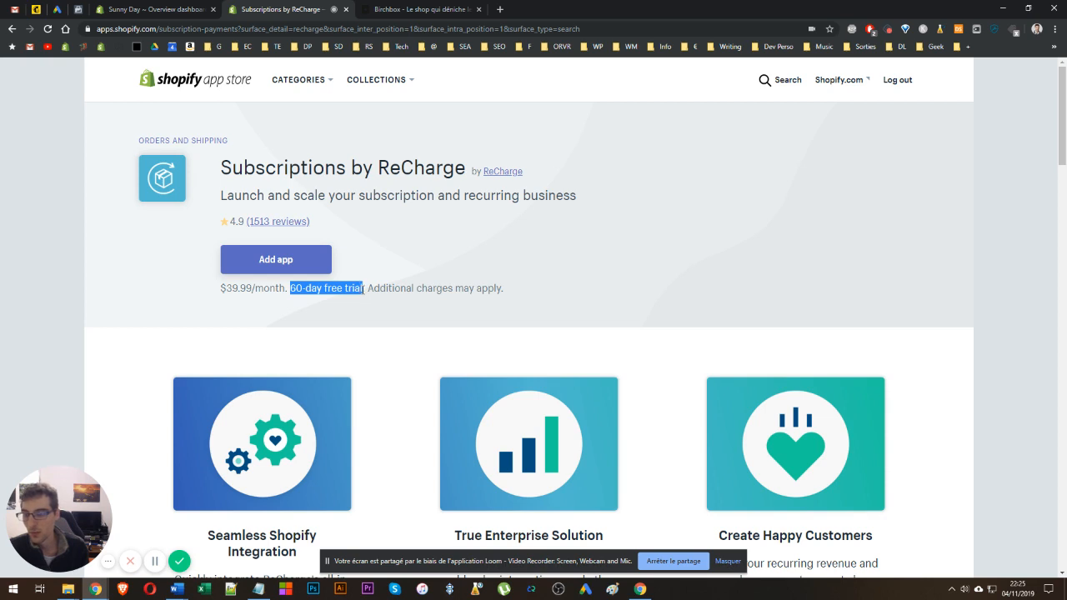
{"action": "left_click", "coordinate": [367, 324]}
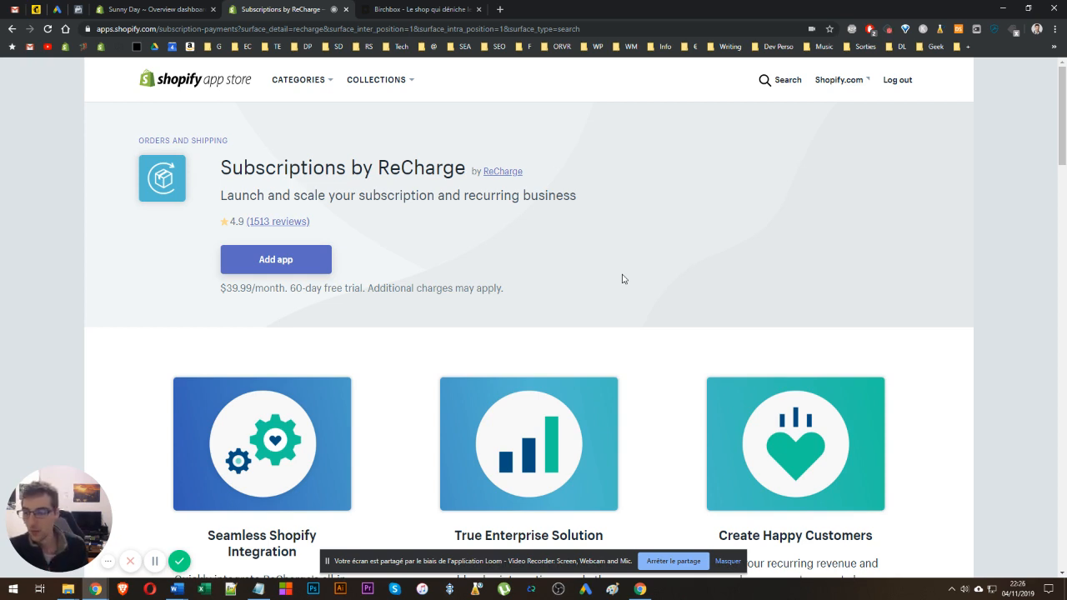
{"action": "left_click", "coordinate": [258, 589]}
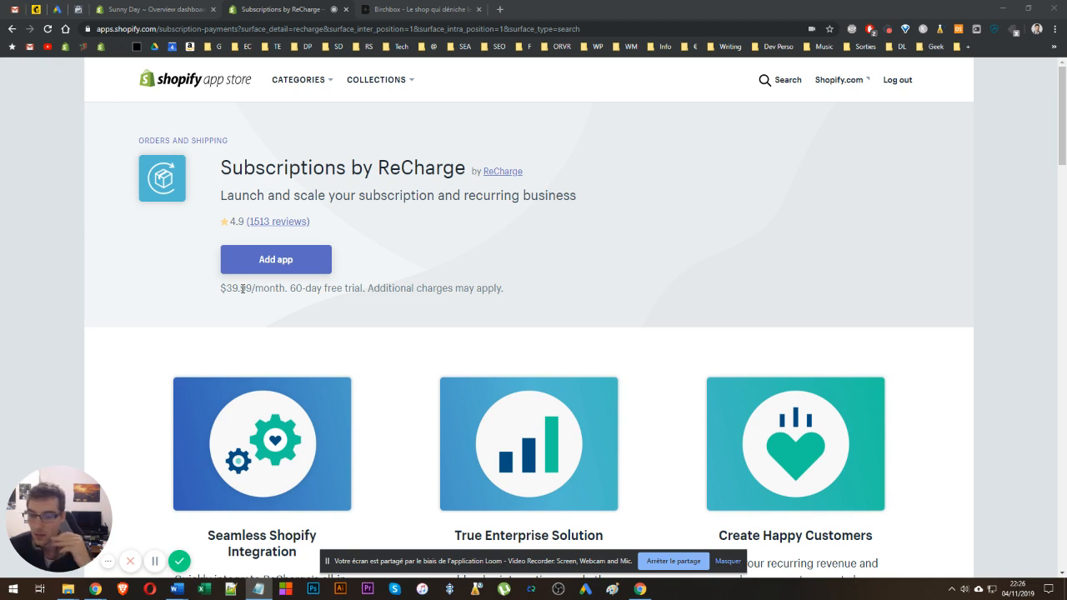
{"action": "left_click_drag", "start_coordinate": [222, 288], "coordinate": [275, 288]}
{"action": "left_click", "coordinate": [223, 333]}
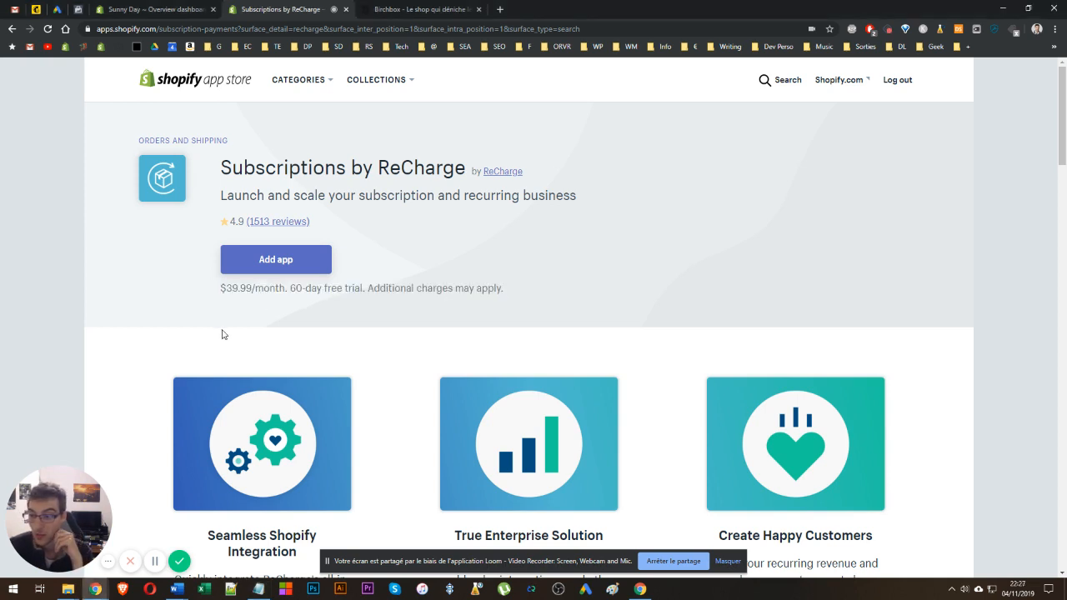
Examine the ReCharge listing's features, media gallery and Pricing section, including the fees charged per transaction
{"action": "scroll", "coordinate": [250, 340], "scroll_direction": "down", "scroll_amount": 9}
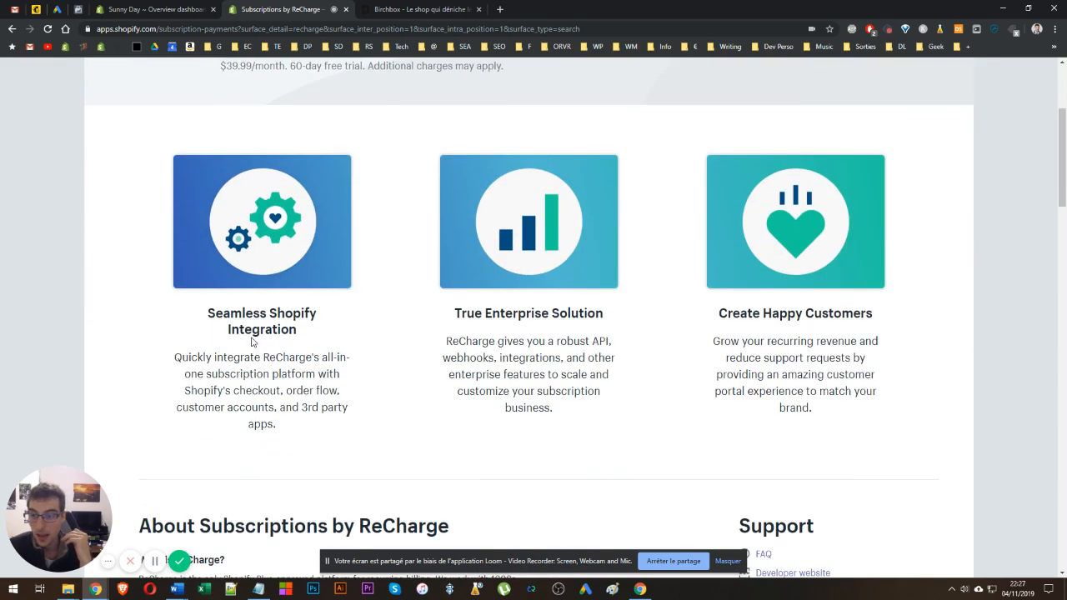
{"action": "scroll", "coordinate": [251, 341], "scroll_direction": "up", "scroll_amount": 8}
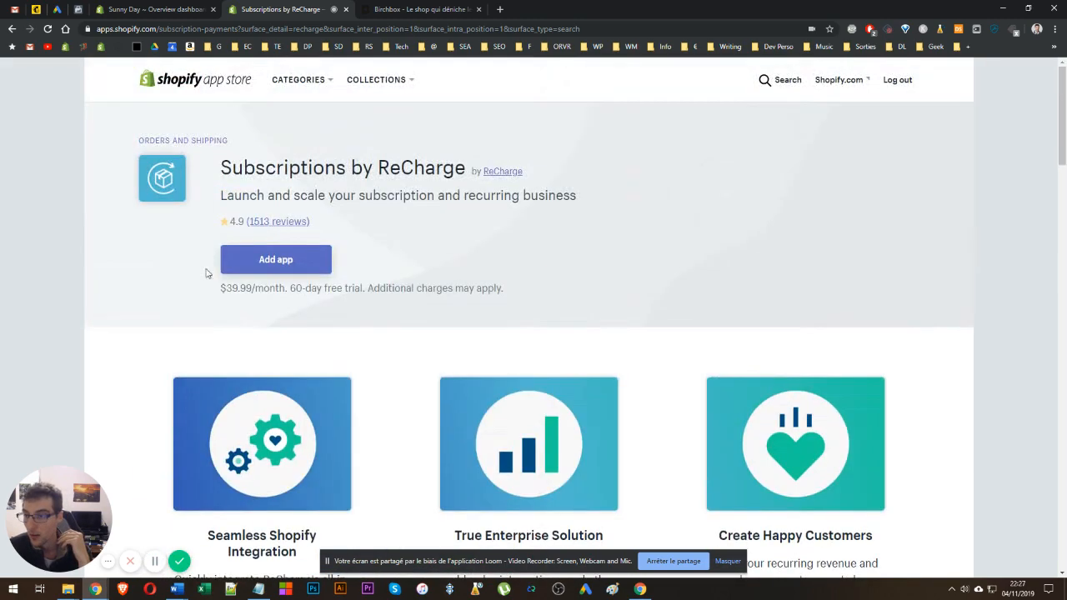
{"action": "scroll", "coordinate": [217, 384], "scroll_direction": "down", "scroll_amount": 20}
{"action": "scroll", "coordinate": [208, 388], "scroll_direction": "up", "scroll_amount": 15}
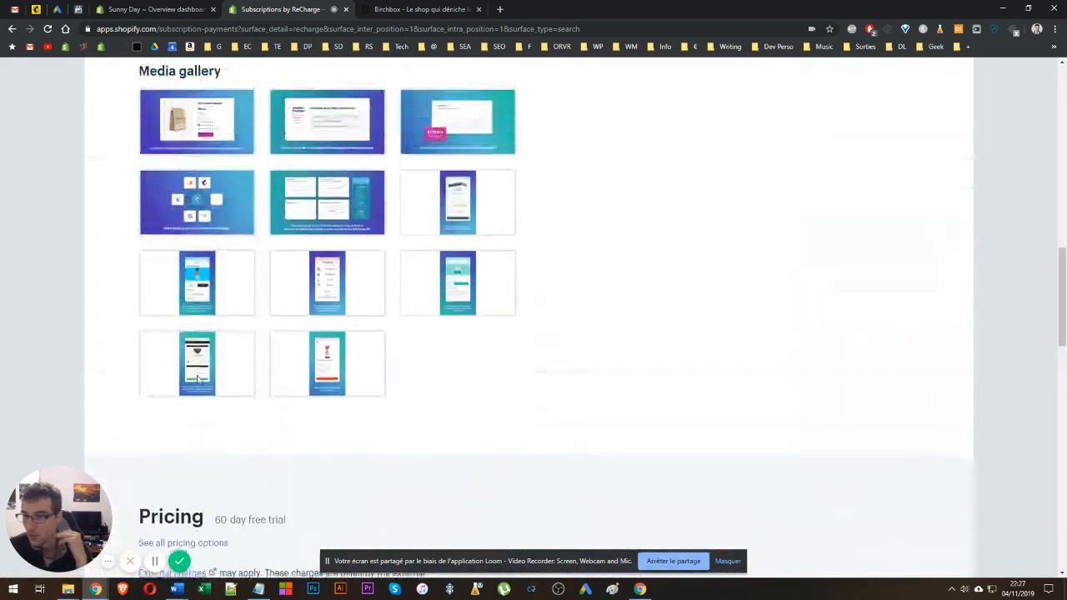
{"action": "scroll", "coordinate": [215, 410], "scroll_direction": "down", "scroll_amount": 3}
{"action": "left_click_drag", "start_coordinate": [170, 455], "coordinate": [155, 454]}
{"action": "left_click", "coordinate": [295, 453]}
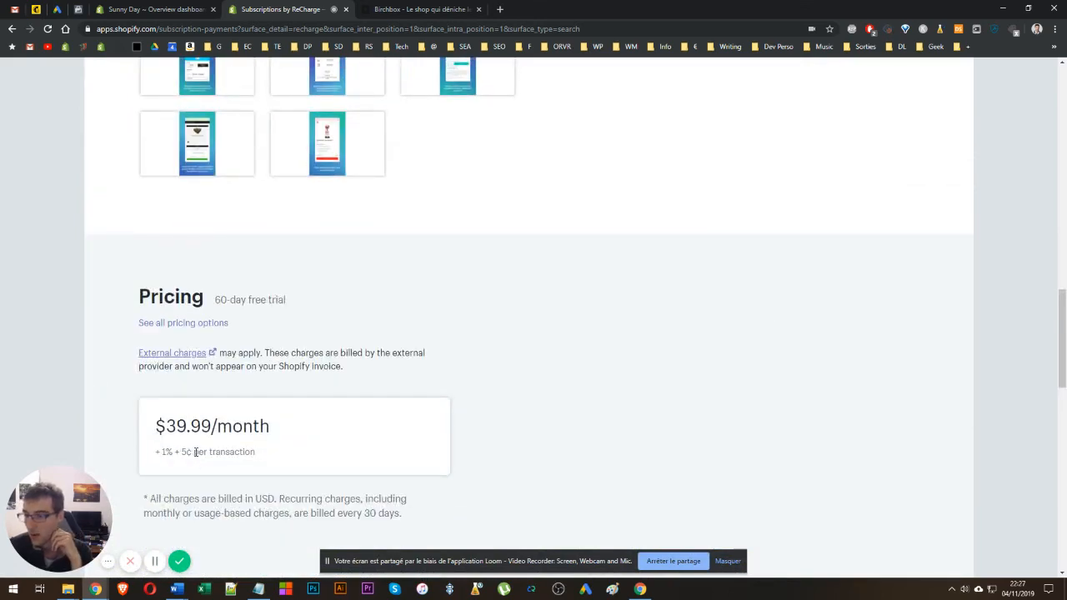
{"action": "key", "text": "Home"}
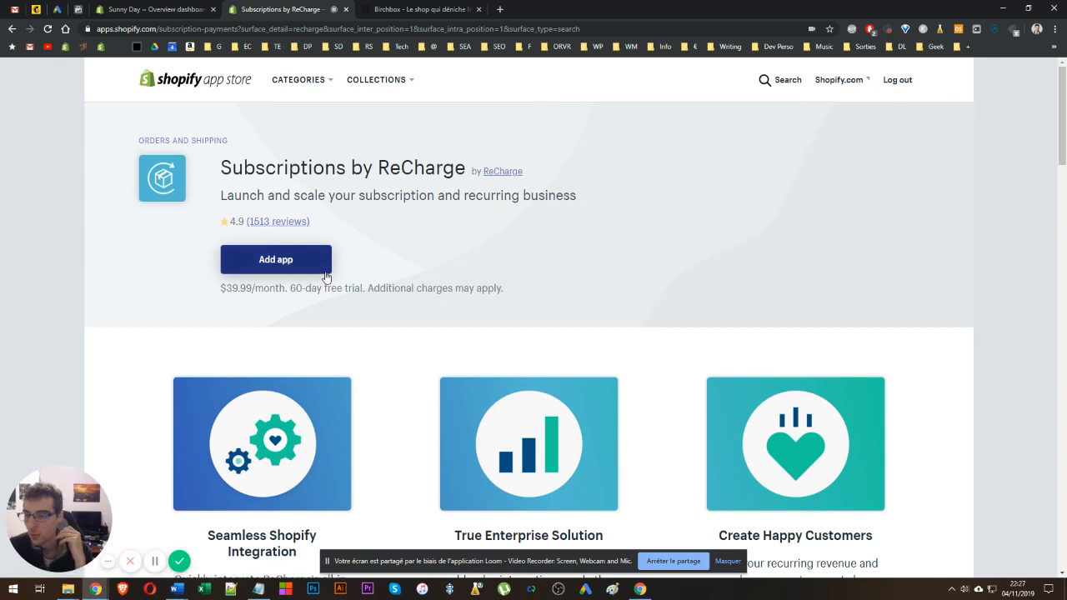
Add the Subscriptions by ReCharge app and install it on the Sunny Day store
{"action": "left_click", "coordinate": [297, 261]}
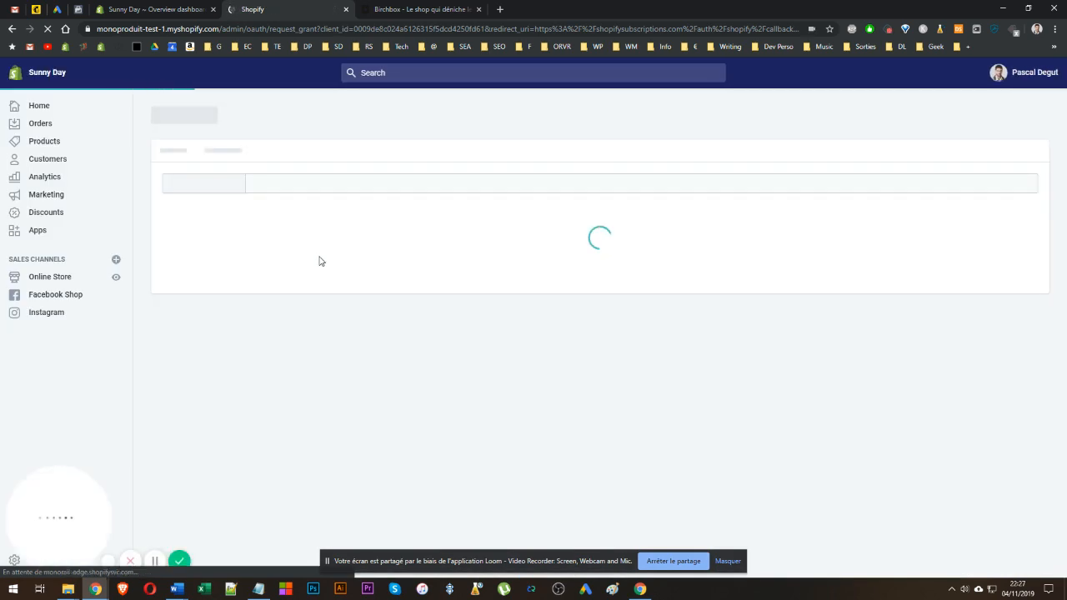
{"action": "scroll", "coordinate": [760, 529], "scroll_direction": "down", "scroll_amount": 1}
{"action": "left_click", "coordinate": [750, 492]}
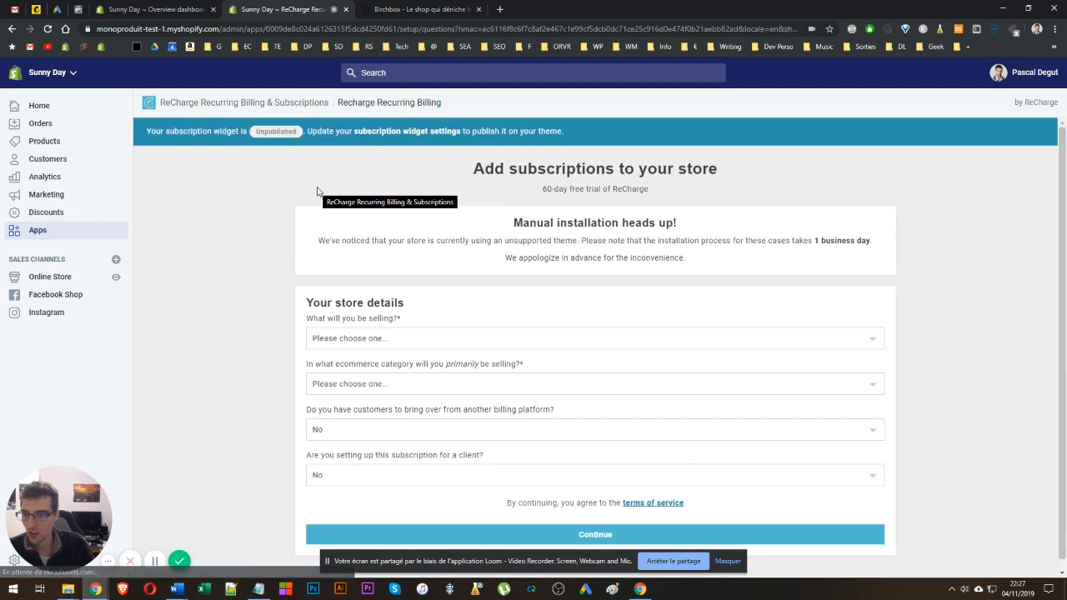
In the store details, choose One-time and subscription products as the offering and Food and beverage as the primary ecommerce category
{"action": "left_click", "coordinate": [409, 327]}
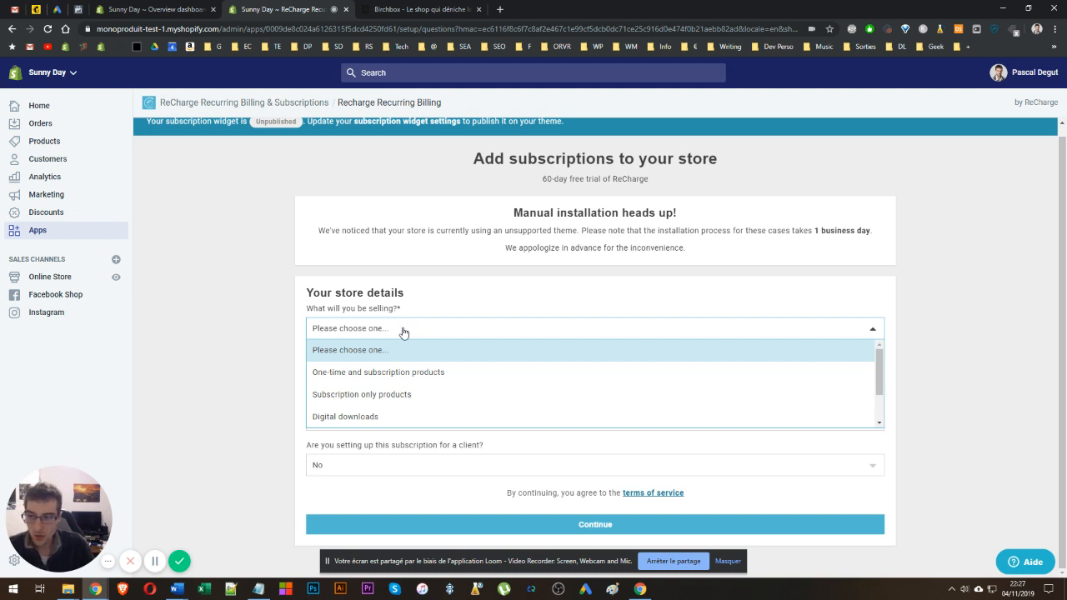
{"action": "scroll", "coordinate": [367, 415], "scroll_direction": "down", "scroll_amount": 1}
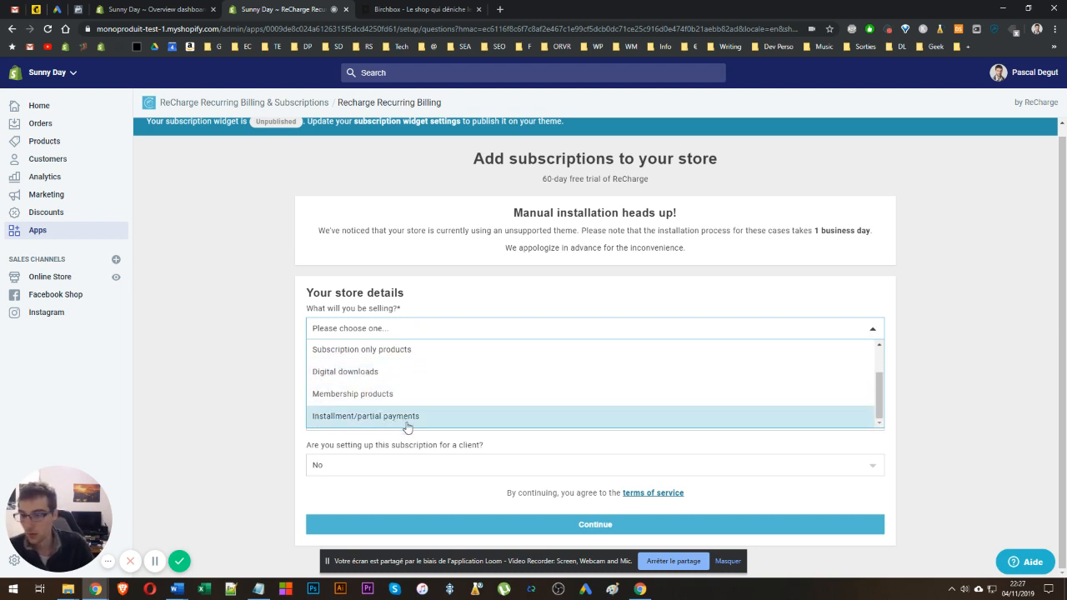
{"action": "scroll", "coordinate": [409, 393], "scroll_direction": "up", "scroll_amount": 1}
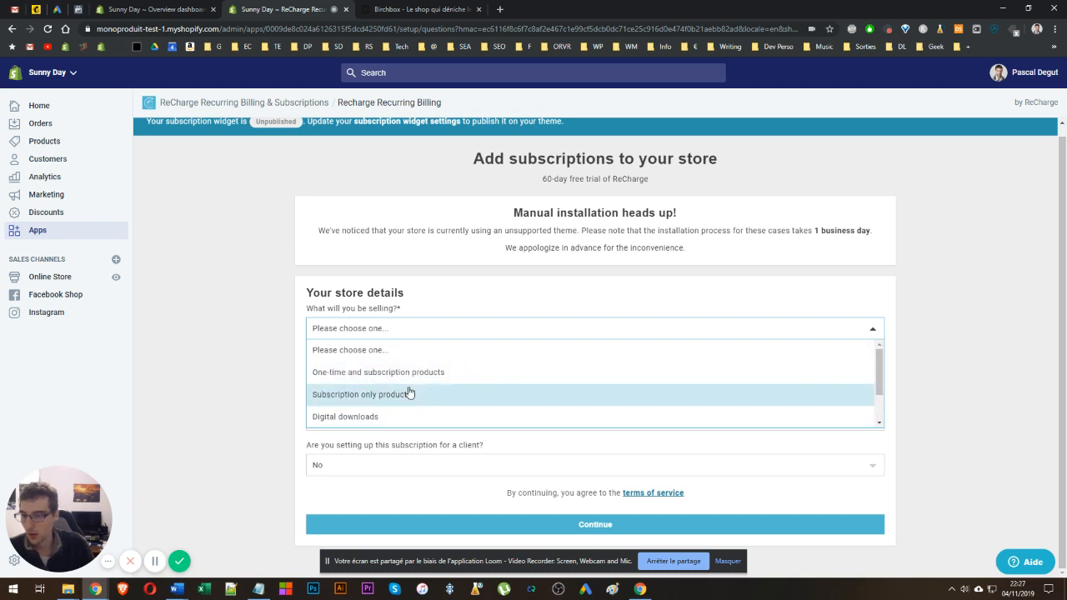
{"action": "left_click", "coordinate": [361, 370]}
{"action": "left_click", "coordinate": [341, 382]}
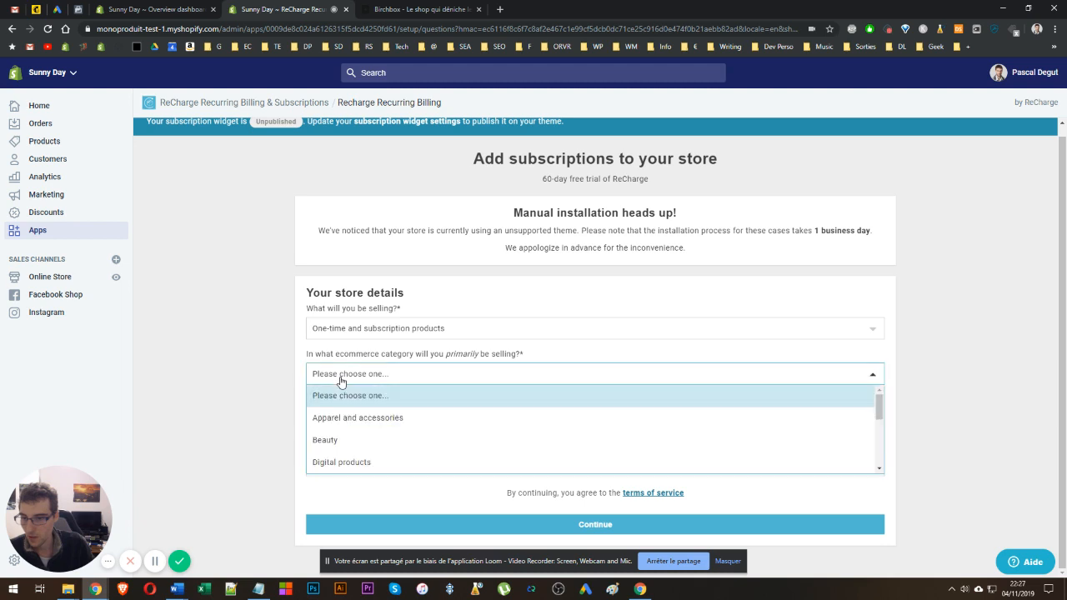
{"action": "scroll", "coordinate": [374, 450], "scroll_direction": "down", "scroll_amount": 1}
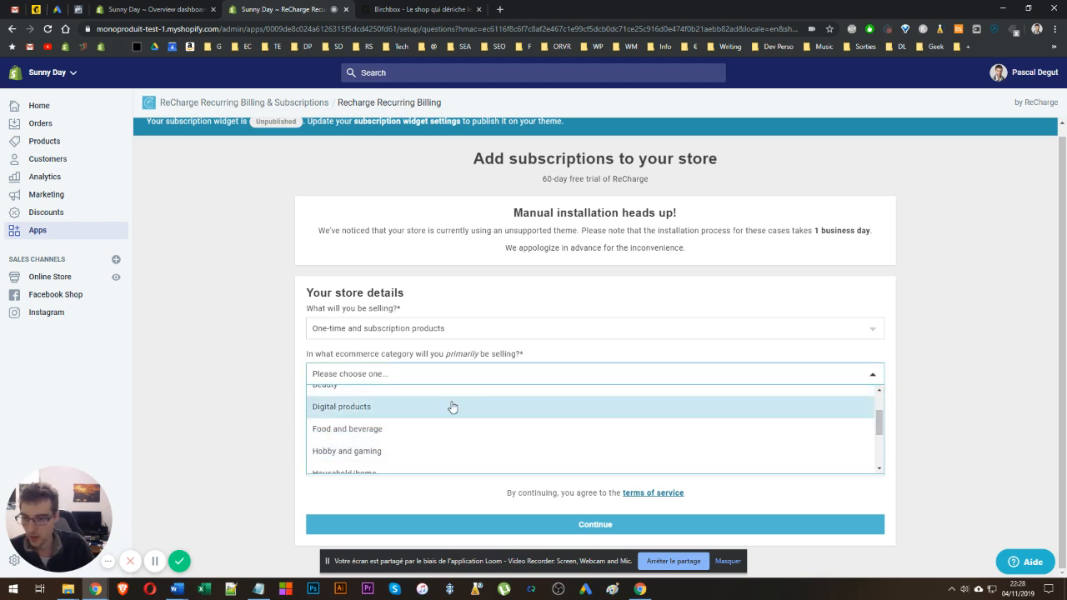
{"action": "left_click", "coordinate": [377, 427]}
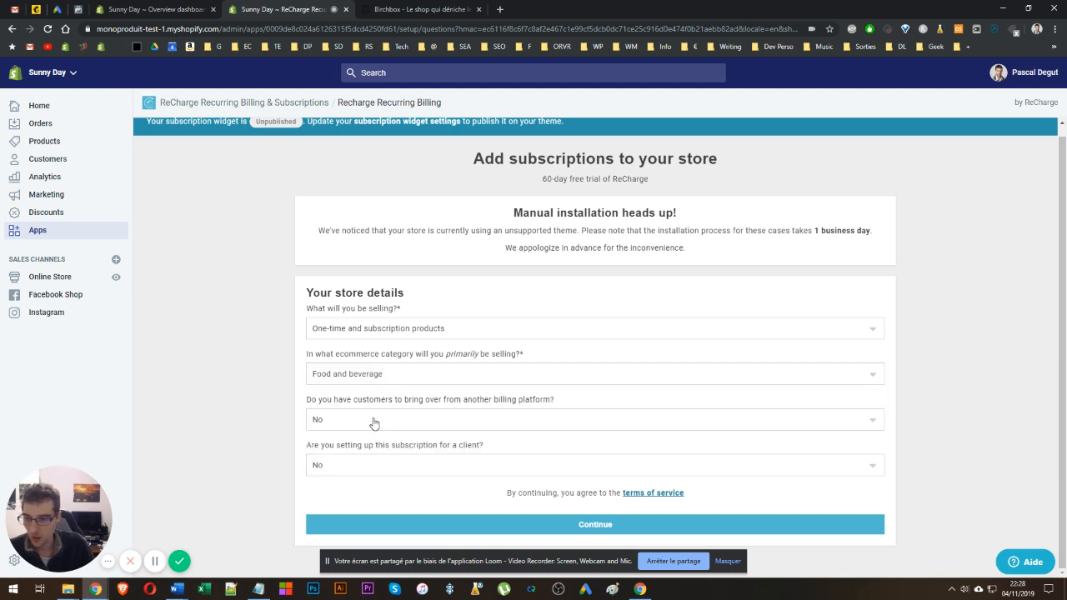
Answer No to bringing over customers and to setting up for a client, and proceed to the ReCharge subscription setup
{"action": "left_click", "coordinate": [373, 423]}
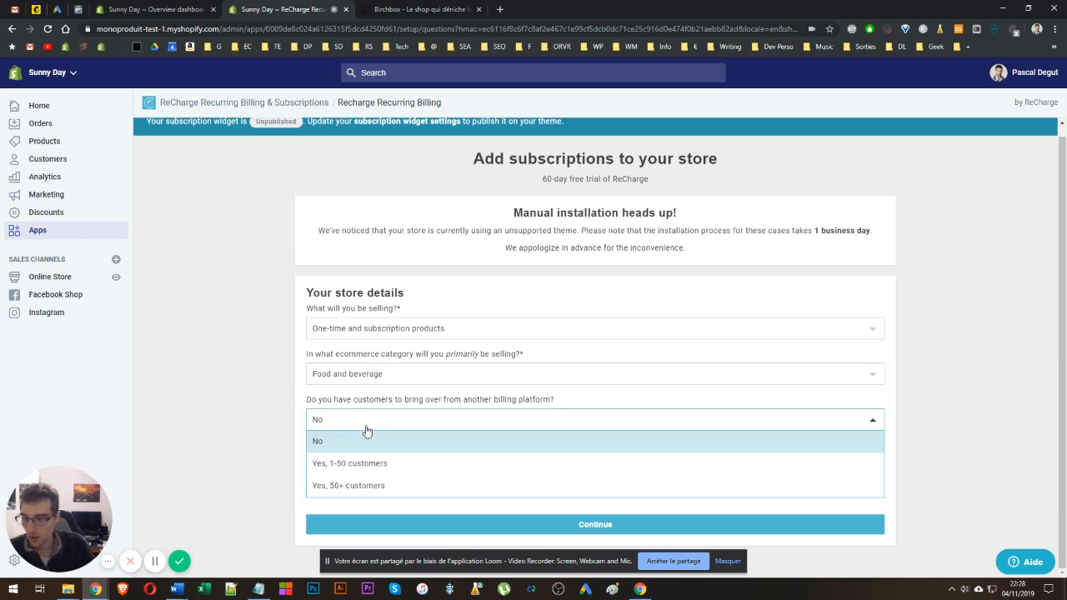
{"action": "left_click", "coordinate": [344, 442]}
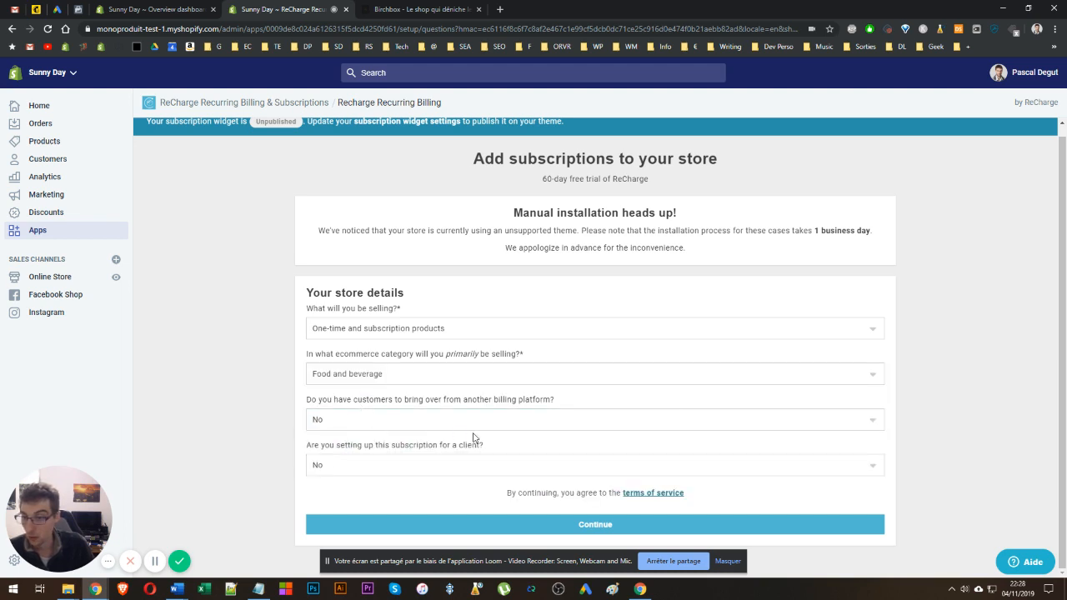
{"action": "left_click", "coordinate": [439, 462]}
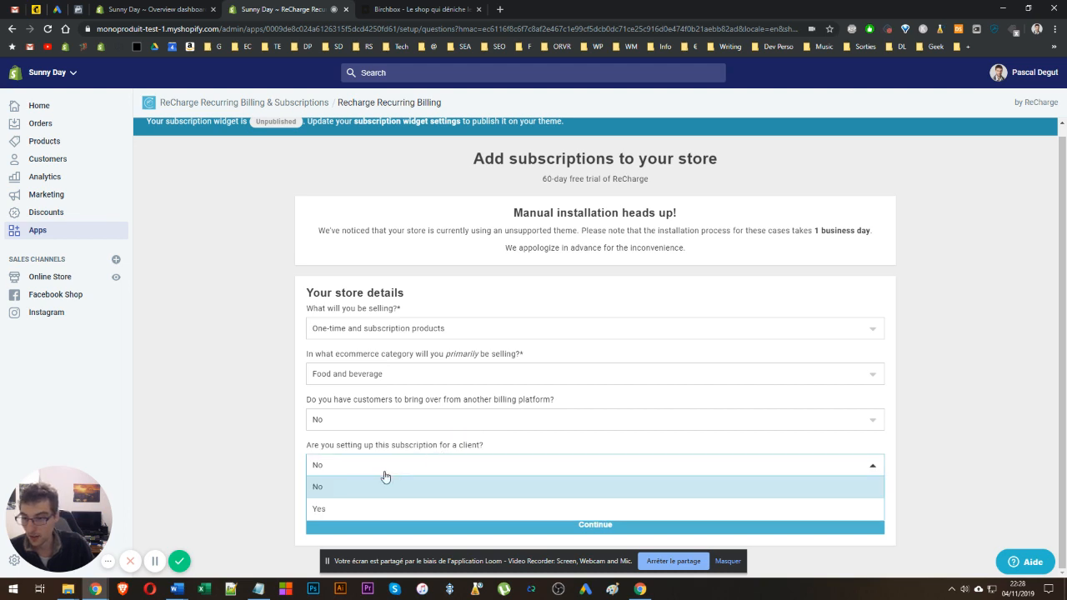
{"action": "left_click", "coordinate": [323, 488]}
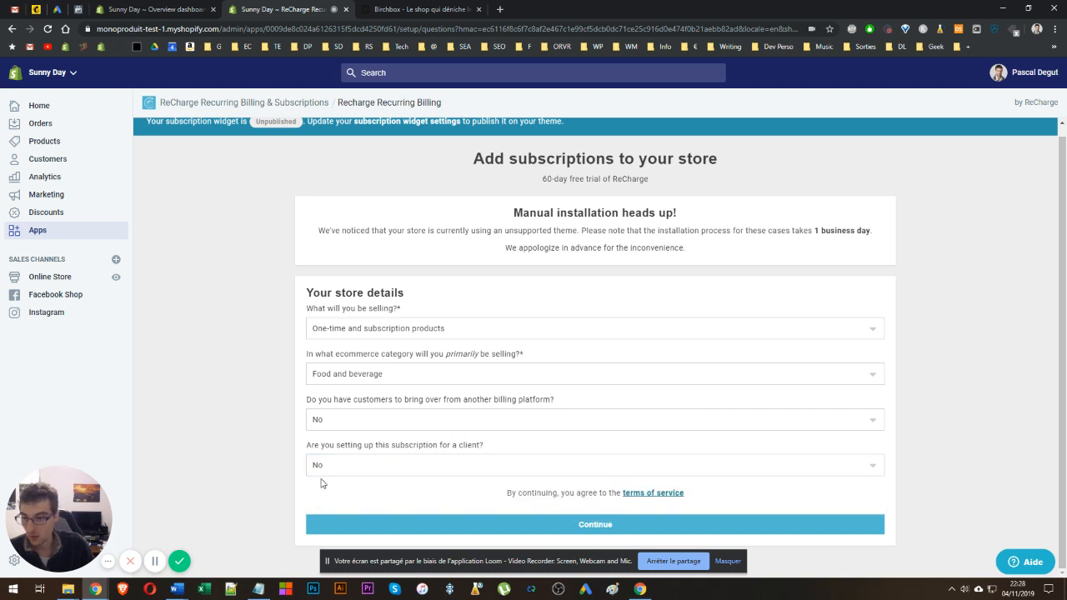
{"action": "left_click", "coordinate": [529, 525]}
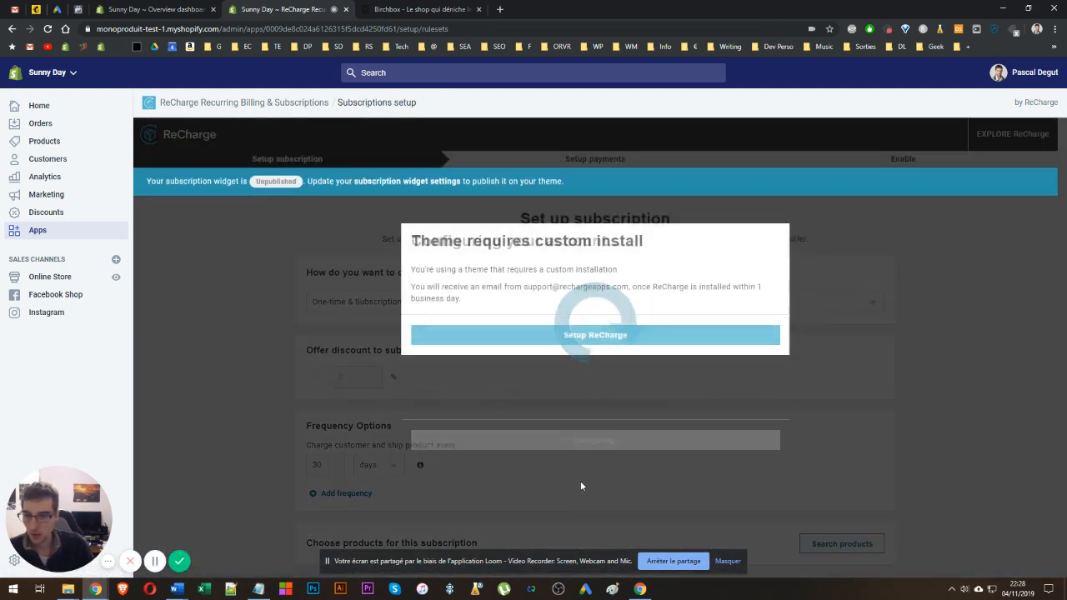
{"action": "left_click", "coordinate": [562, 340]}
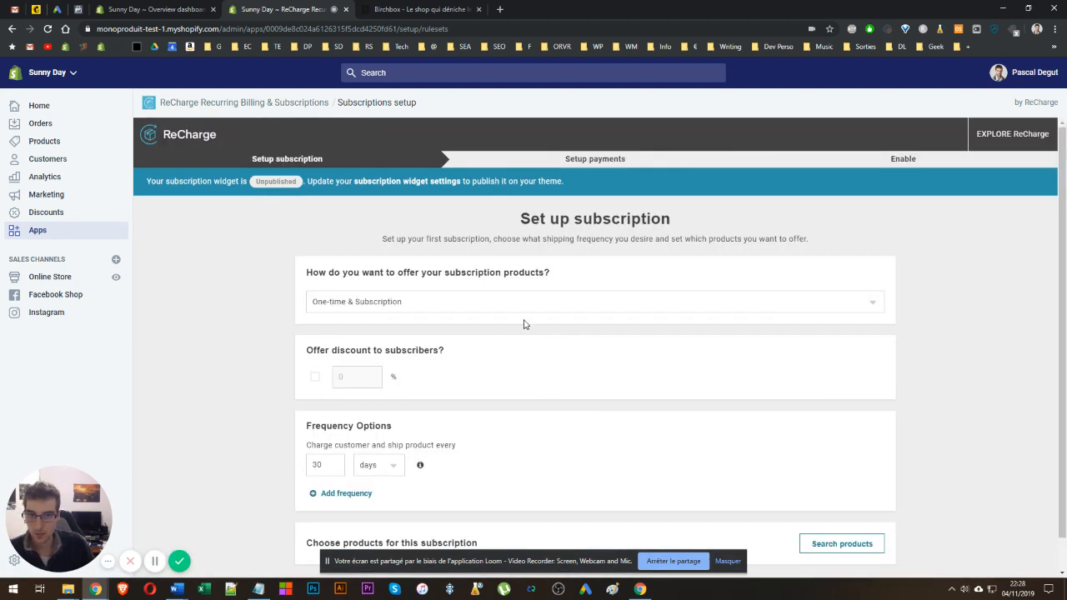
Try to proceed from the subscription setup without choosing a product, and dismiss the notice
{"action": "scroll", "coordinate": [501, 318], "scroll_direction": "down", "scroll_amount": 1}
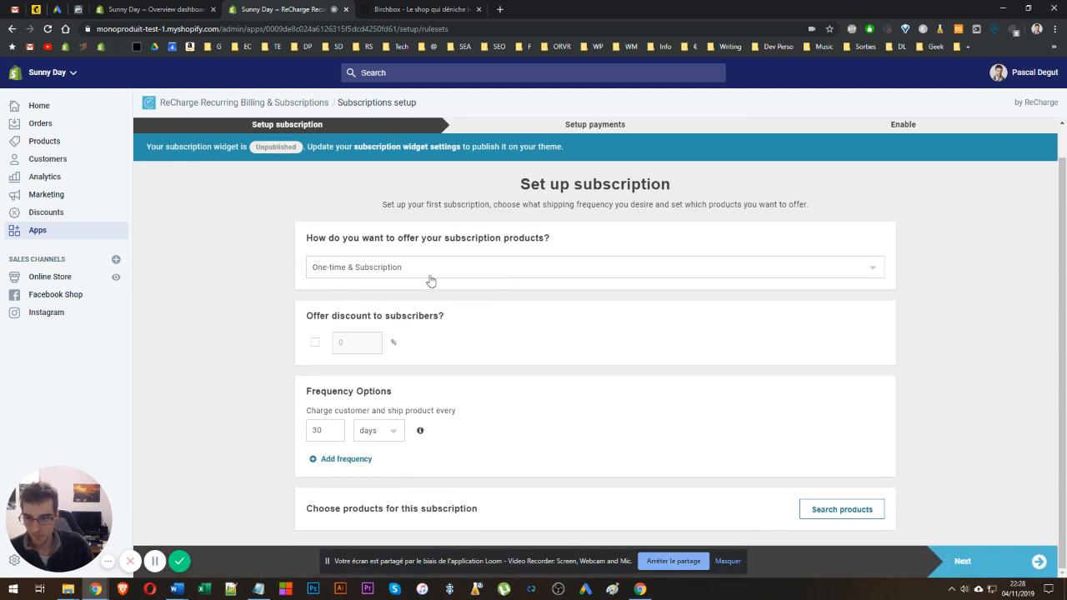
{"action": "left_click", "coordinate": [965, 566]}
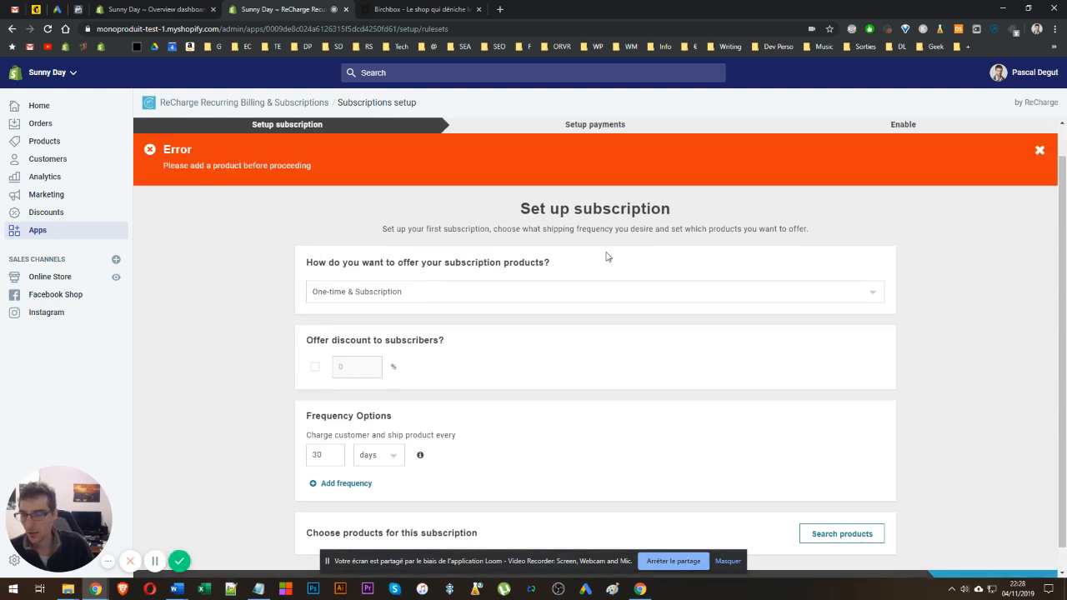
{"action": "left_click", "coordinate": [1040, 152]}
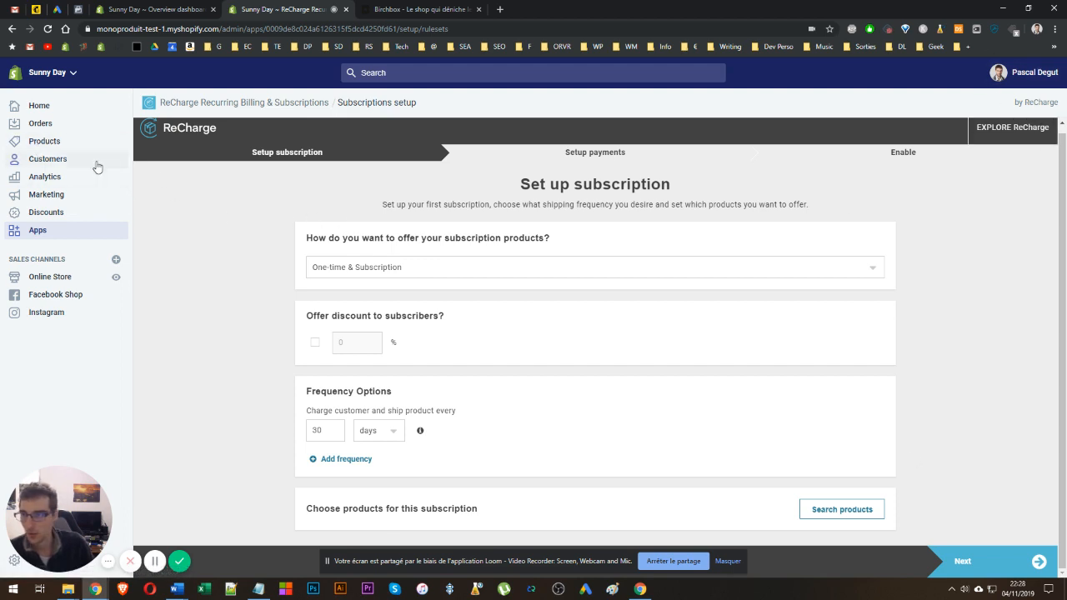
Open the store's product list in a separate browser tab and start a new product
{"action": "right_click", "coordinate": [32, 149]}
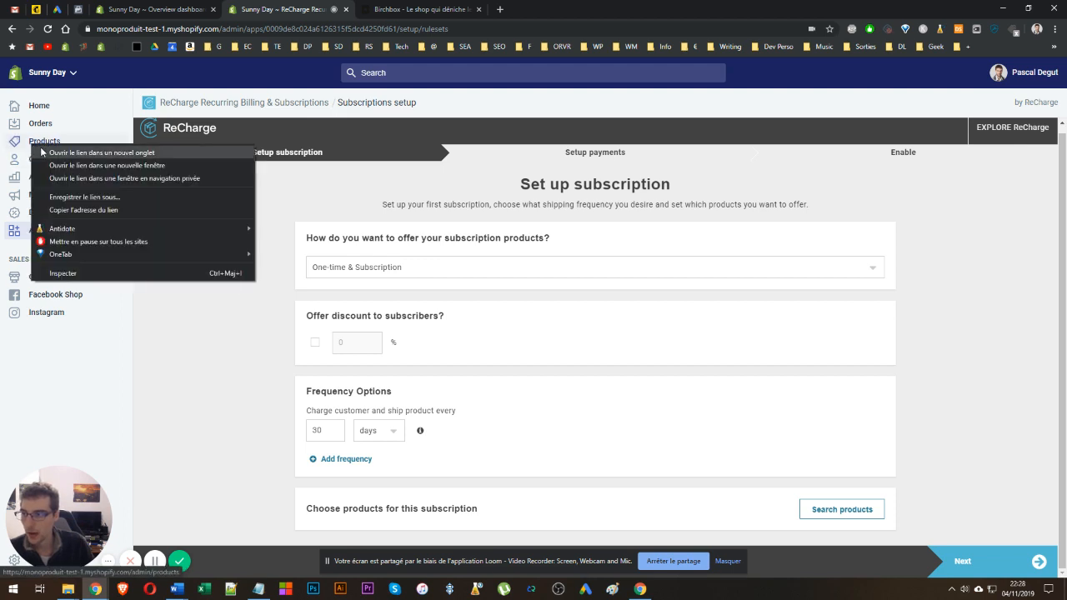
{"action": "left_click", "coordinate": [46, 151]}
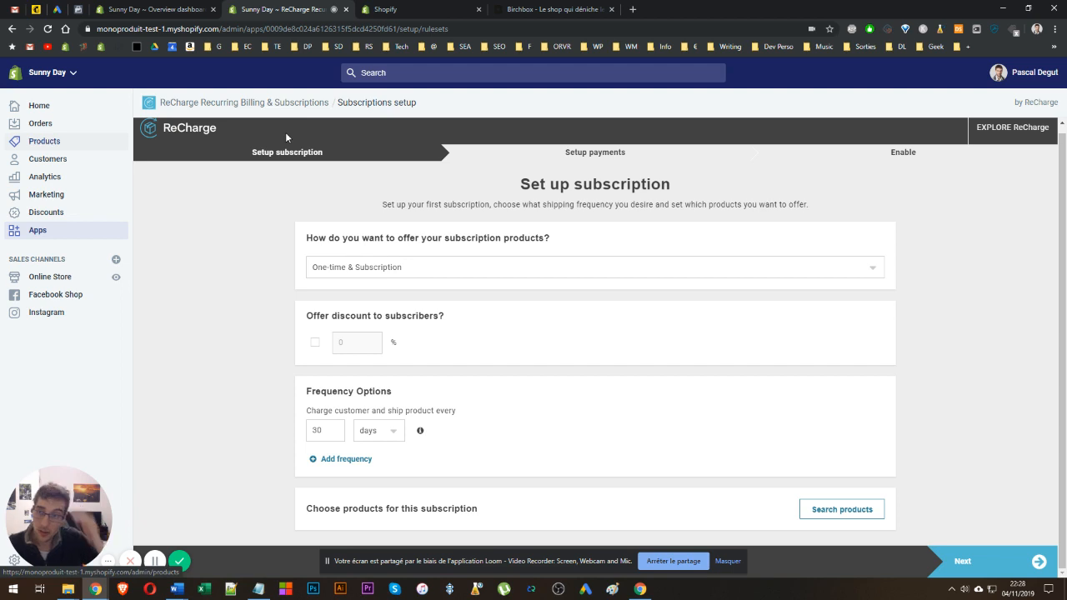
{"action": "left_click", "coordinate": [392, 9]}
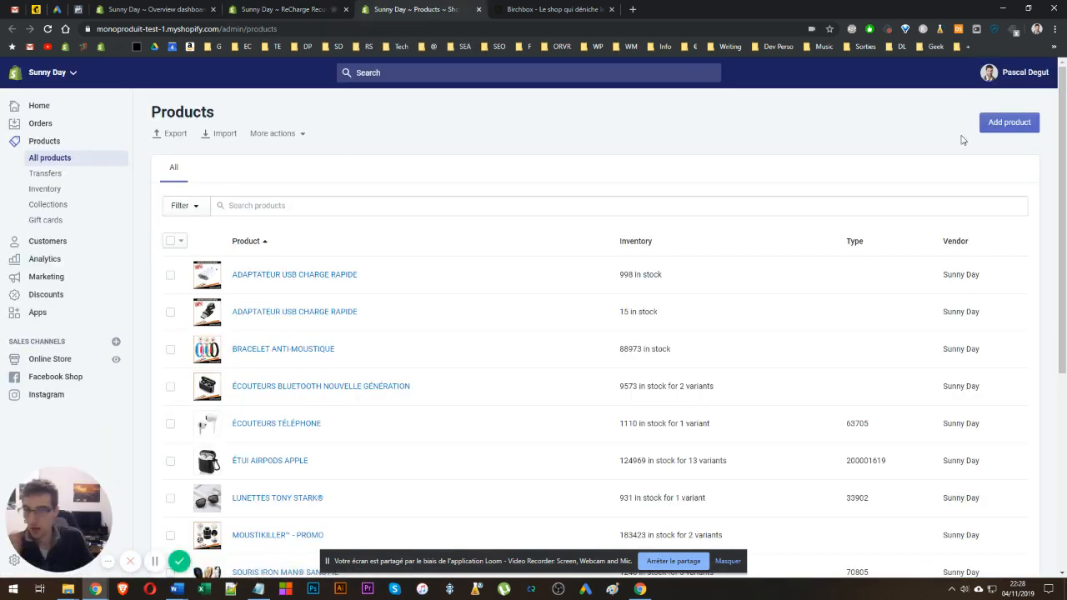
{"action": "left_click", "coordinate": [993, 123]}
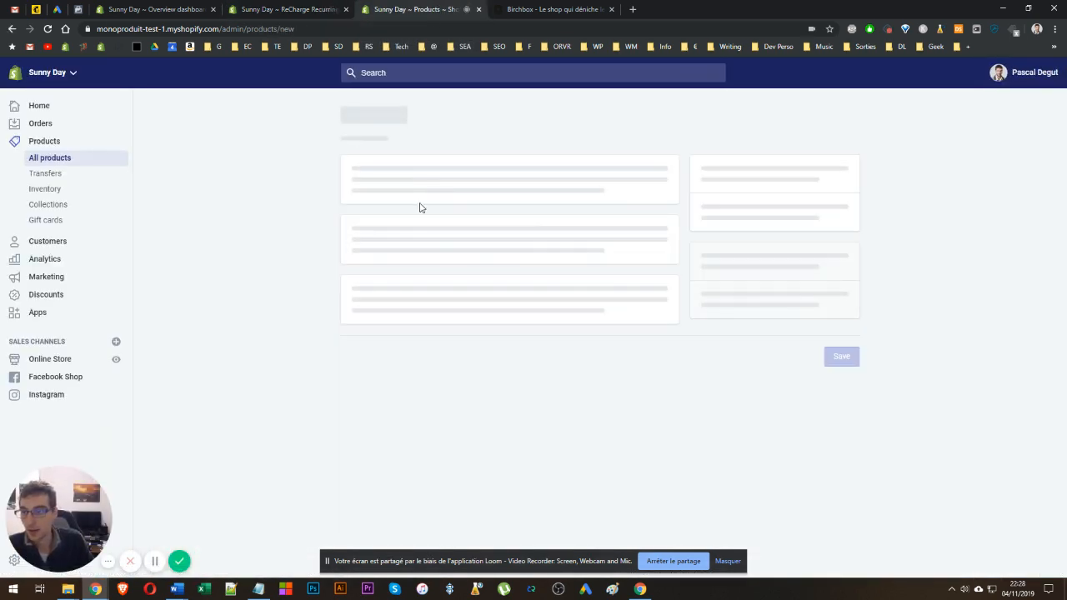
Title the new product "produit récurrent" and save it
{"action": "left_click", "coordinate": [395, 191]}
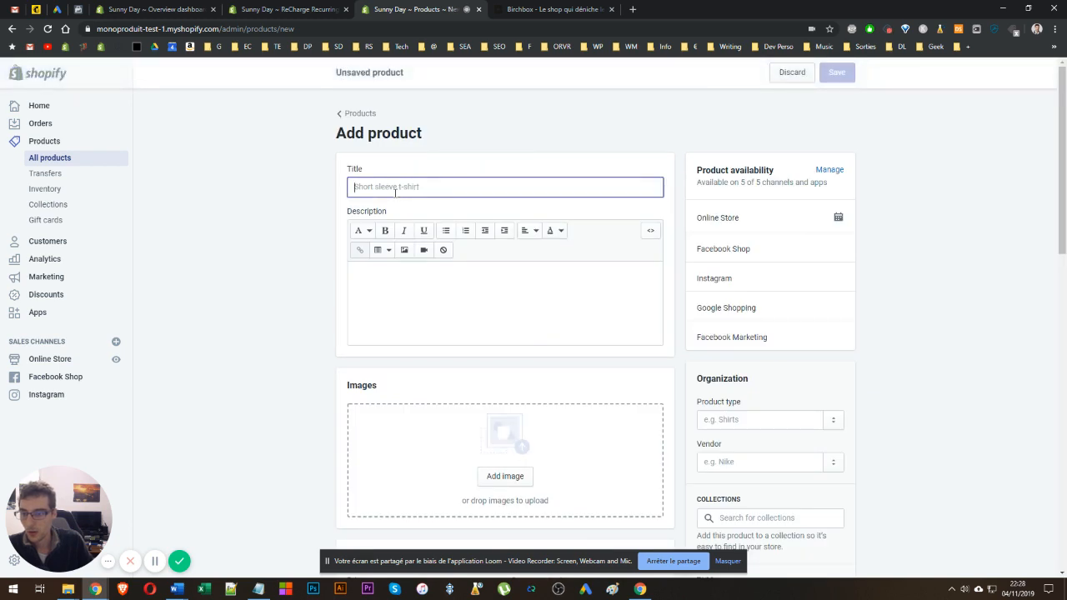
{"action": "type", "text": "produit récurrent"}
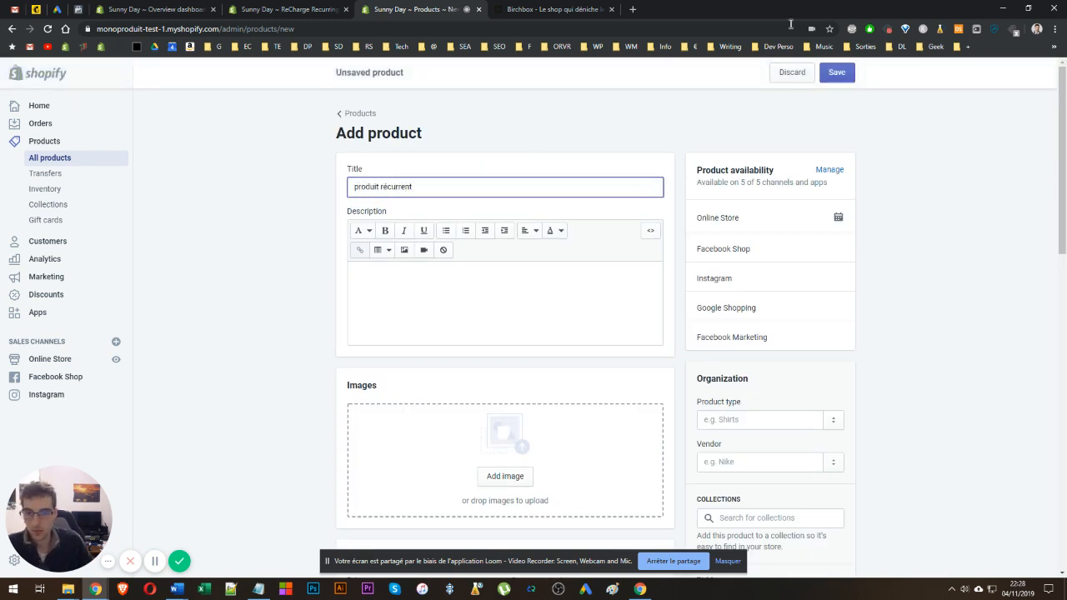
{"action": "left_click", "coordinate": [835, 73]}
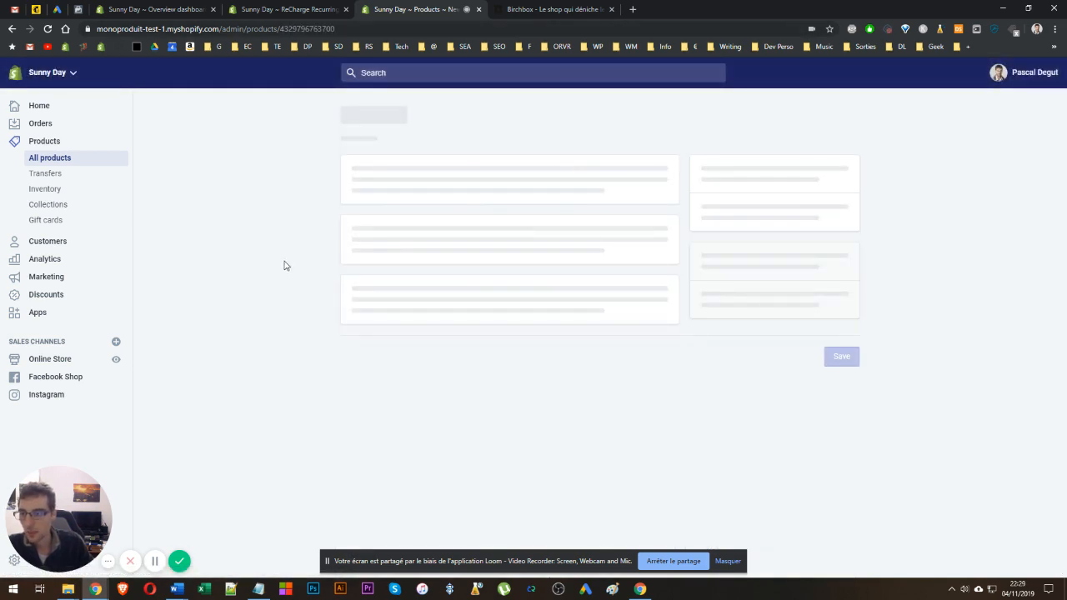
Set the product's price to €20.00 and its available quantity to 100, and save the changes
{"action": "scroll", "coordinate": [286, 305], "scroll_direction": "down", "scroll_amount": 5}
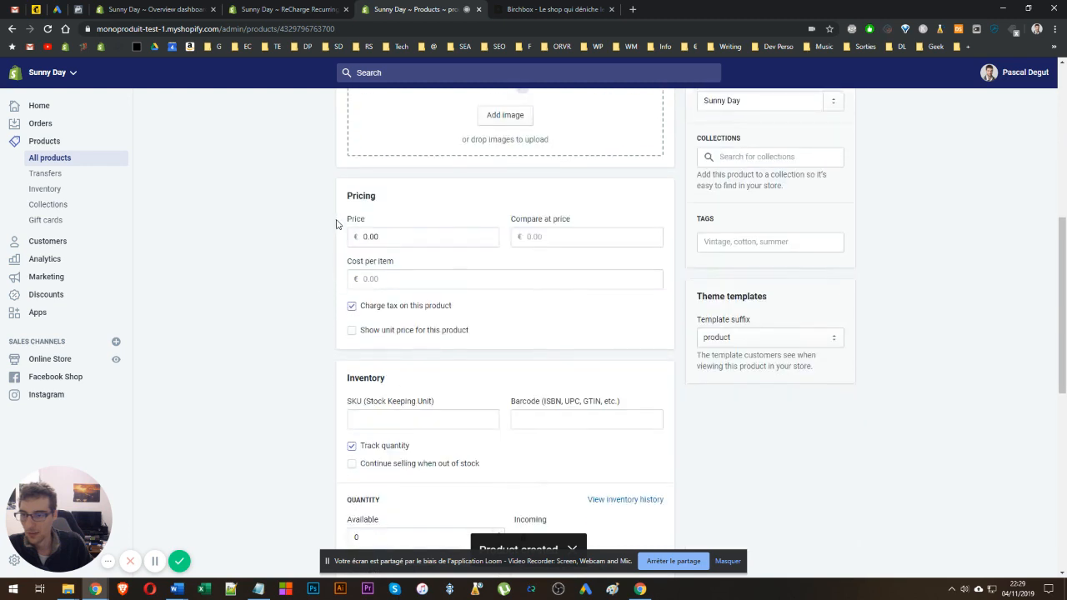
{"action": "left_click", "coordinate": [357, 237]}
{"action": "type", "text": "2"}
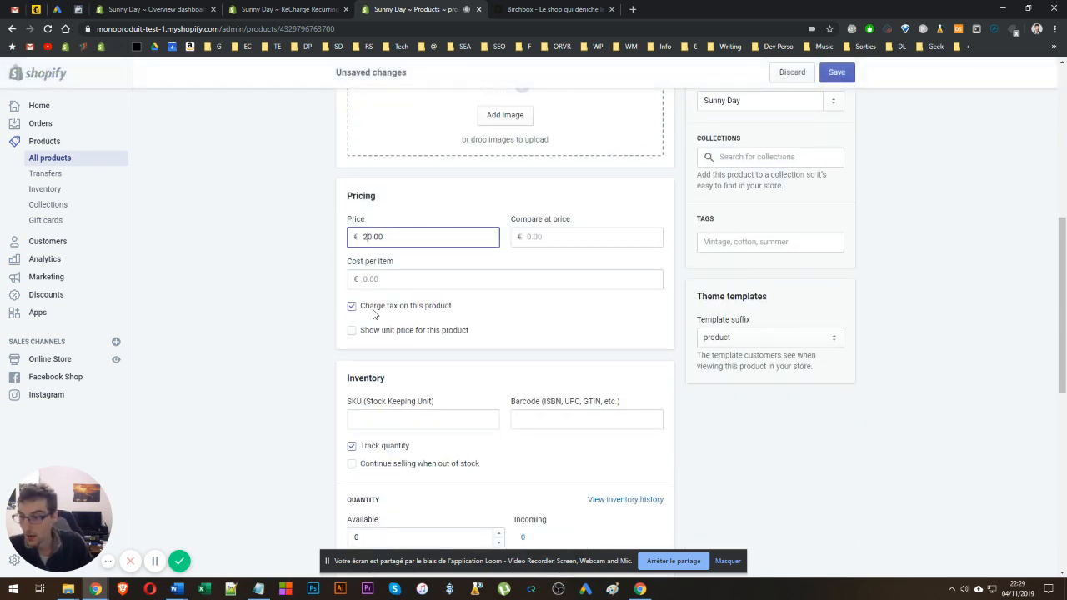
{"action": "scroll", "coordinate": [323, 307], "scroll_direction": "down", "scroll_amount": 3}
{"action": "left_click", "coordinate": [409, 252]}
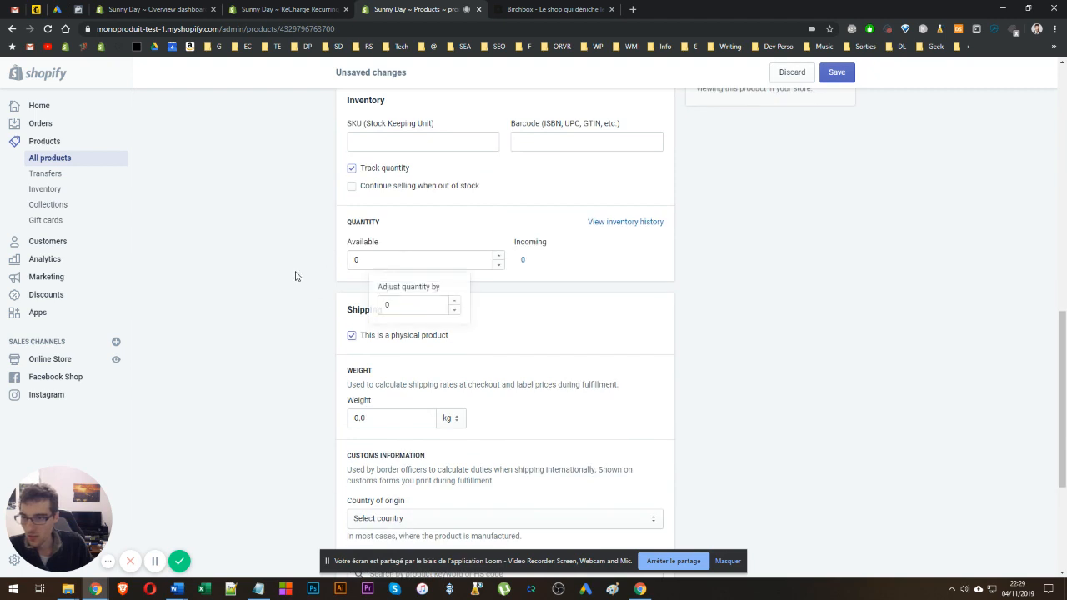
{"action": "left_click", "coordinate": [373, 259]}
{"action": "key", "text": "BackSpace"}
{"action": "type", "text": "100"}
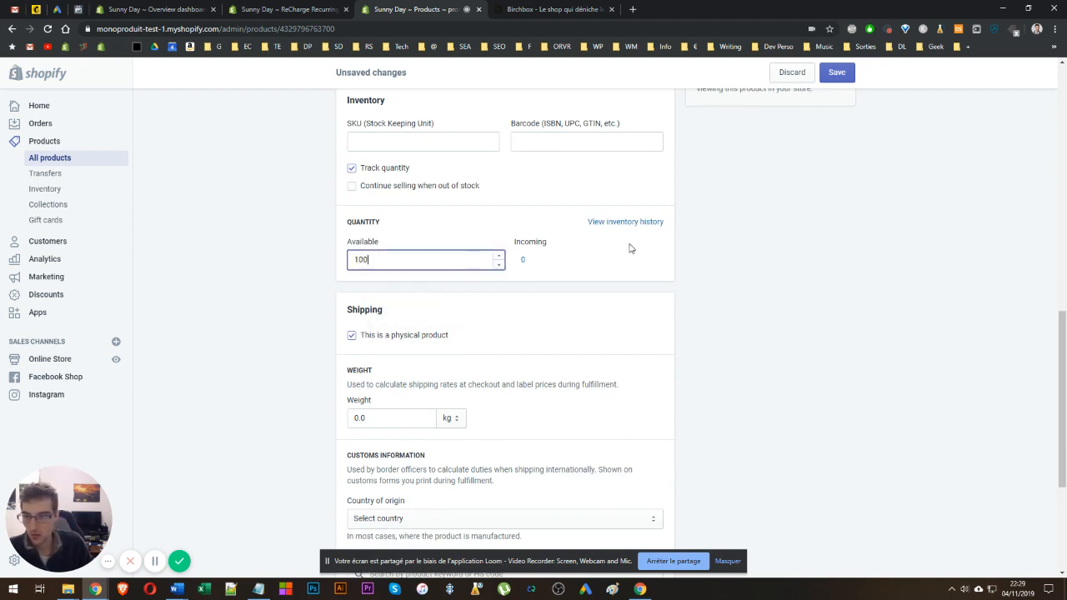
{"action": "left_click", "coordinate": [837, 73]}
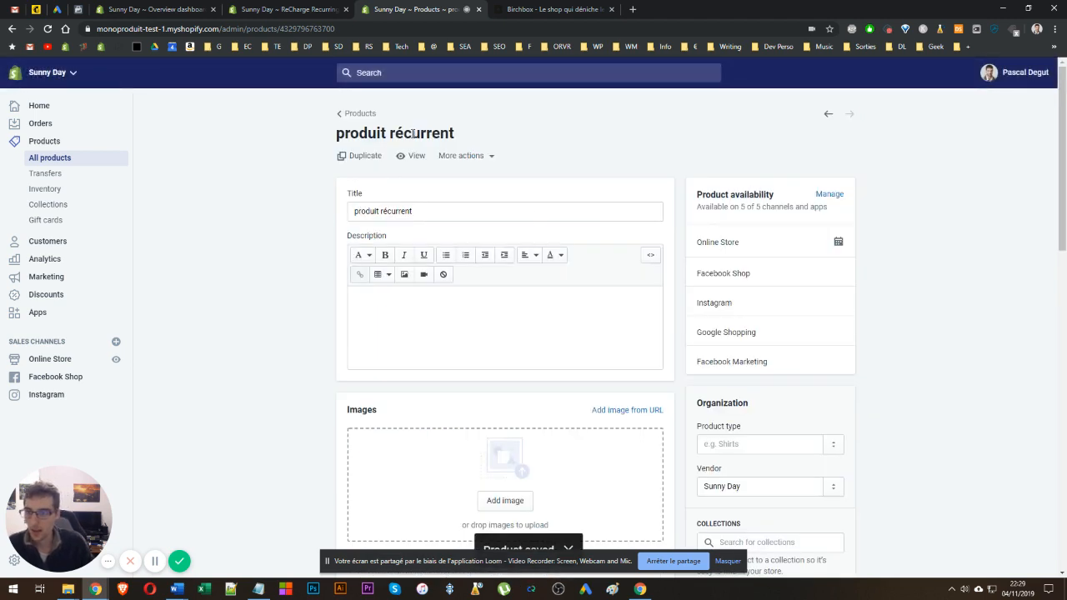
Leave the product for the ReCharge subscription setup, and try the subscriber discount option before turning it off again
{"action": "left_click", "coordinate": [367, 114]}
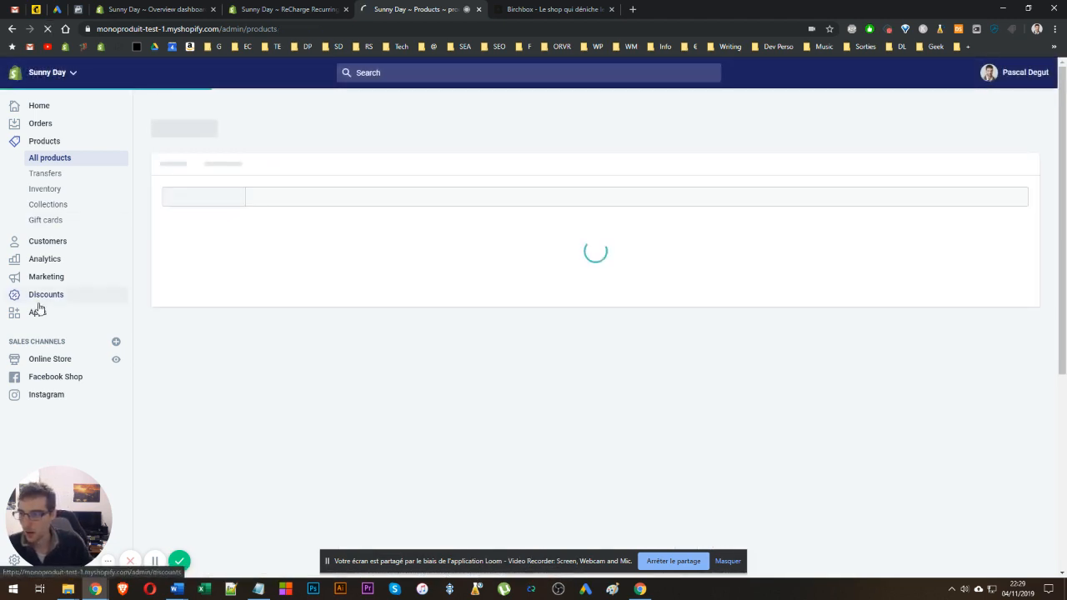
{"action": "left_click", "coordinate": [310, 6]}
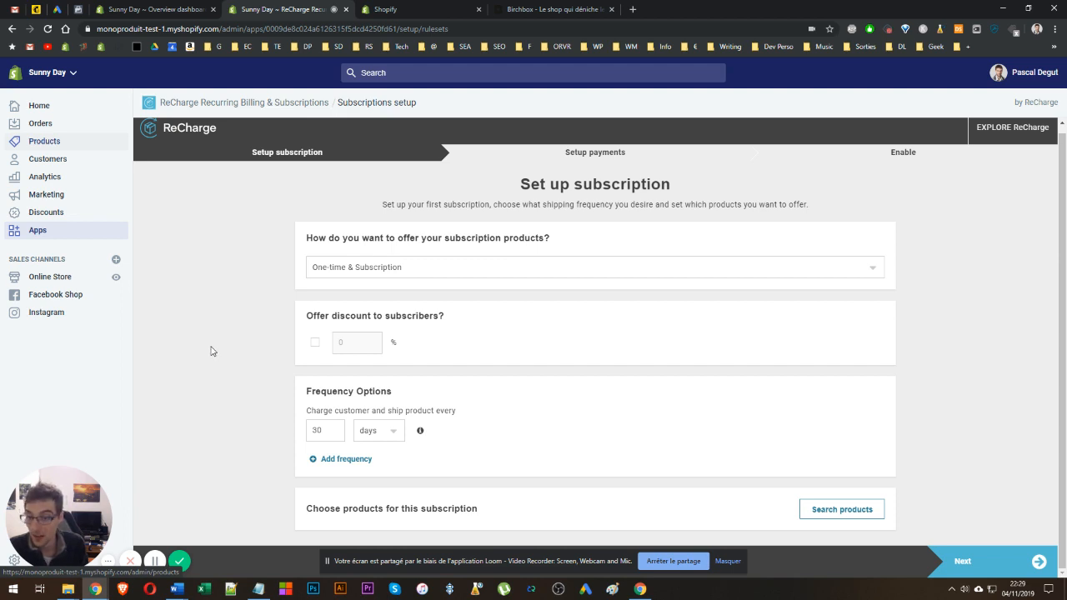
{"action": "left_click", "coordinate": [316, 343]}
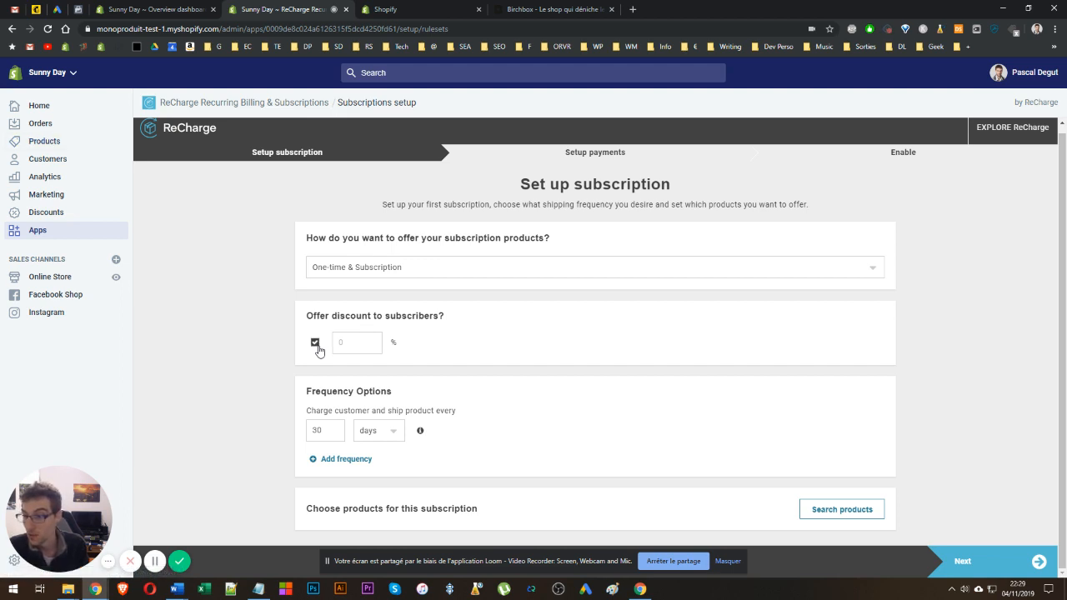
{"action": "left_click", "coordinate": [317, 344]}
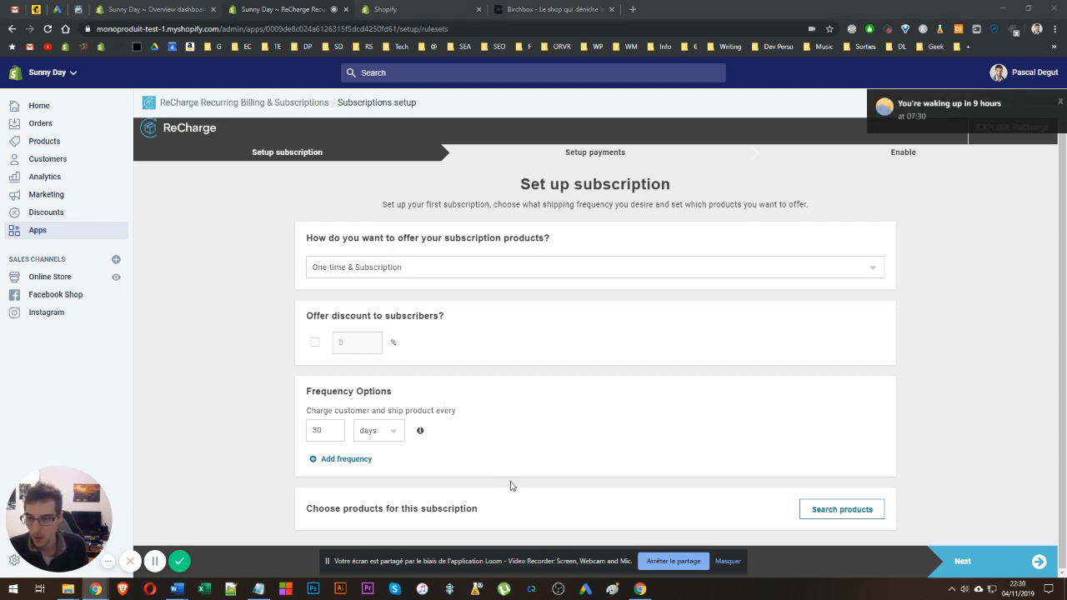
Search the products for "produit", add produit récurrent to the subscription, and proceed to the payment setup
{"action": "left_click", "coordinate": [838, 510]}
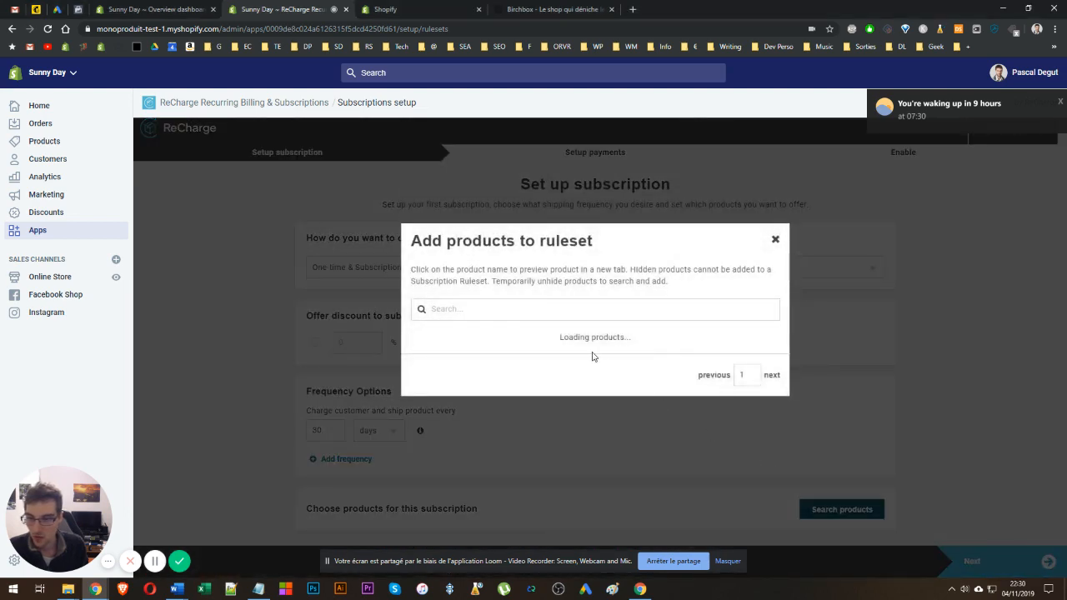
{"action": "left_click", "coordinate": [543, 308]}
{"action": "type", "text": "p"}
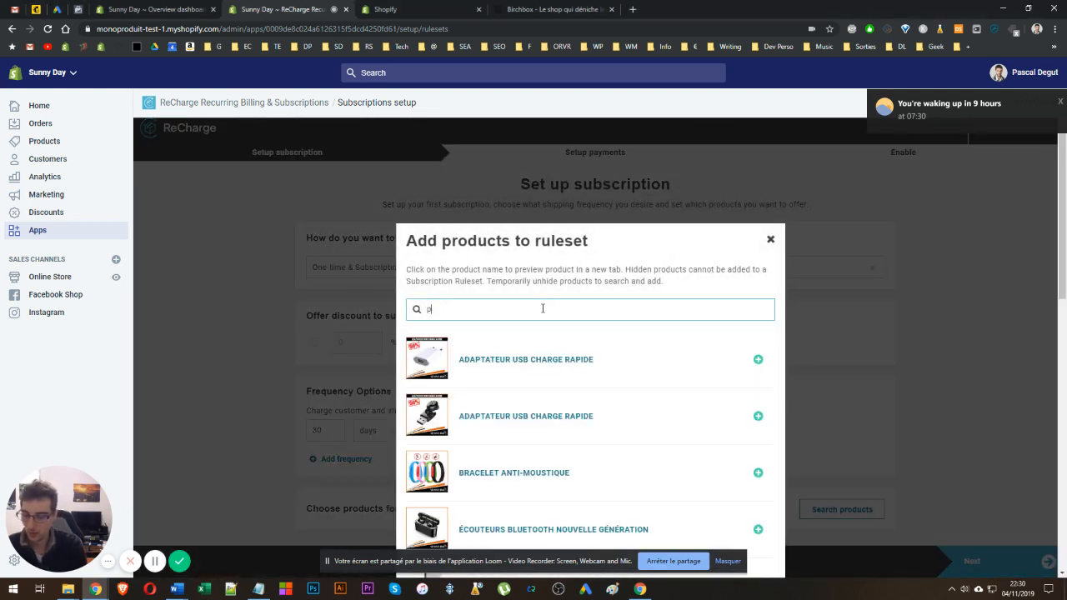
{"action": "type", "text": "roduit"}
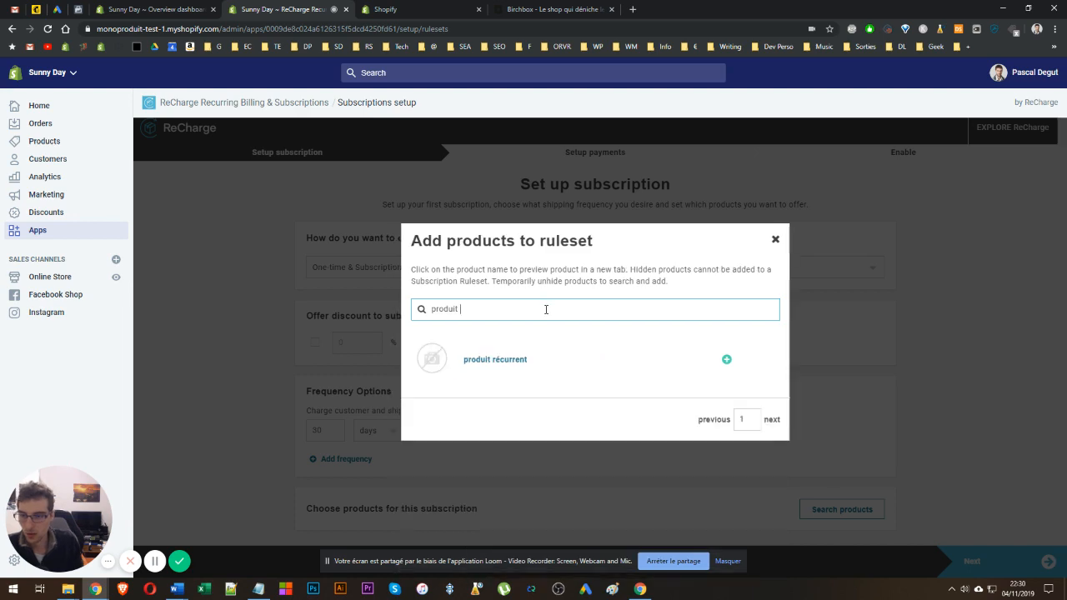
{"action": "left_click", "coordinate": [727, 361]}
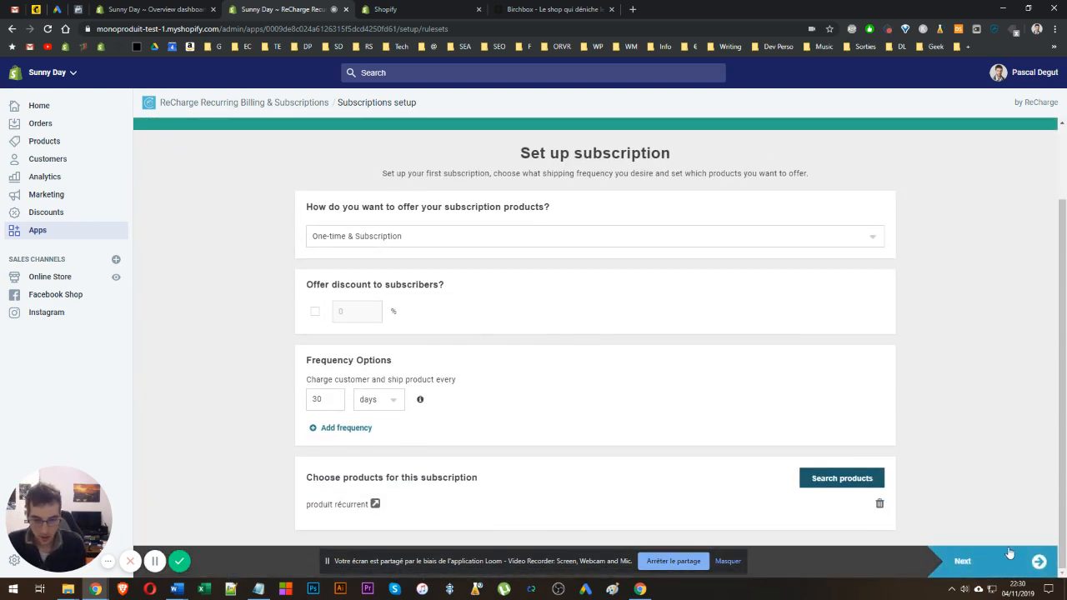
{"action": "left_click", "coordinate": [1013, 565]}
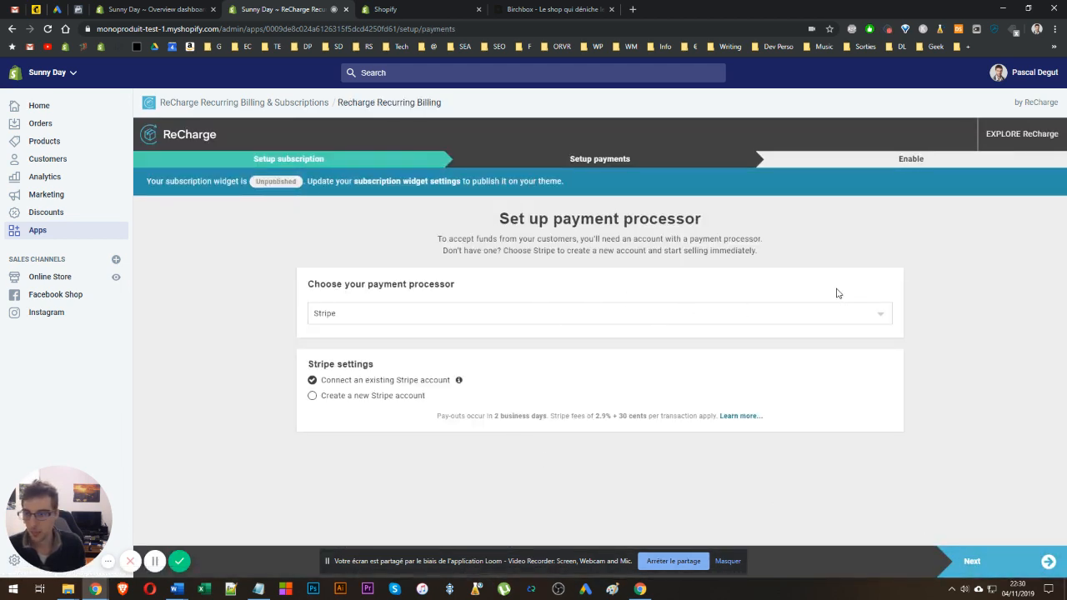
Publish the subscription widget on the live store and complete the ReCharge setup
{"action": "left_click", "coordinate": [155, 566]}
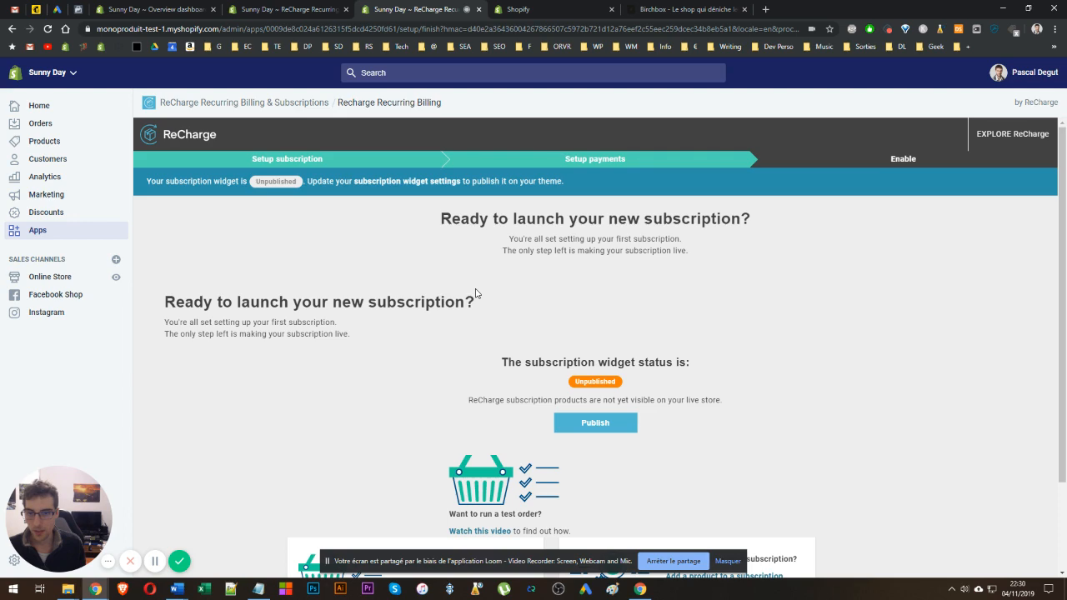
{"action": "scroll", "coordinate": [446, 272], "scroll_direction": "down", "scroll_amount": 2}
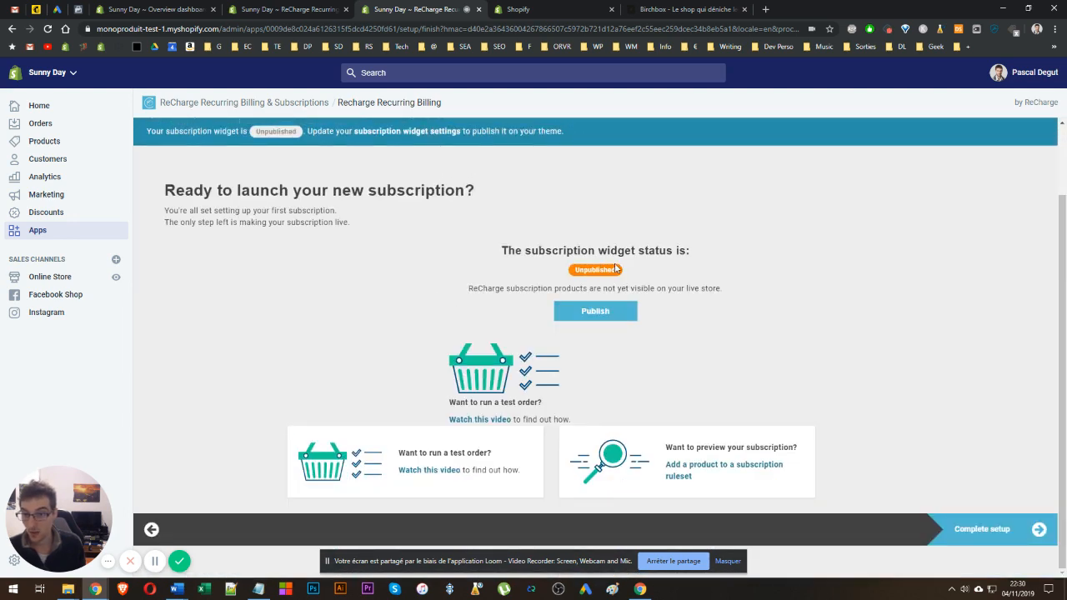
{"action": "left_click", "coordinate": [594, 315]}
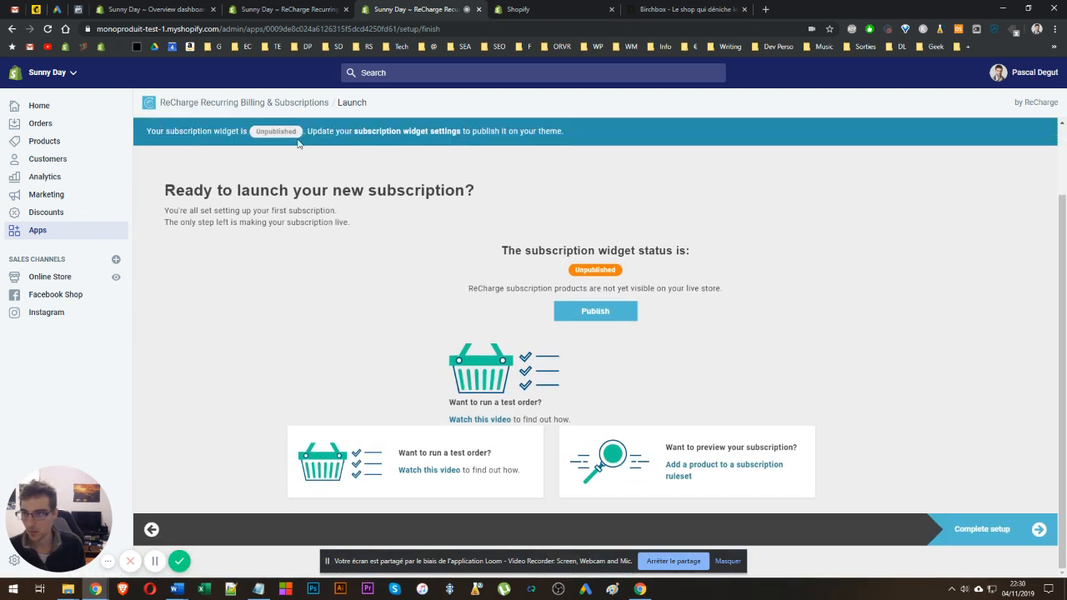
{"action": "left_click", "coordinate": [597, 310]}
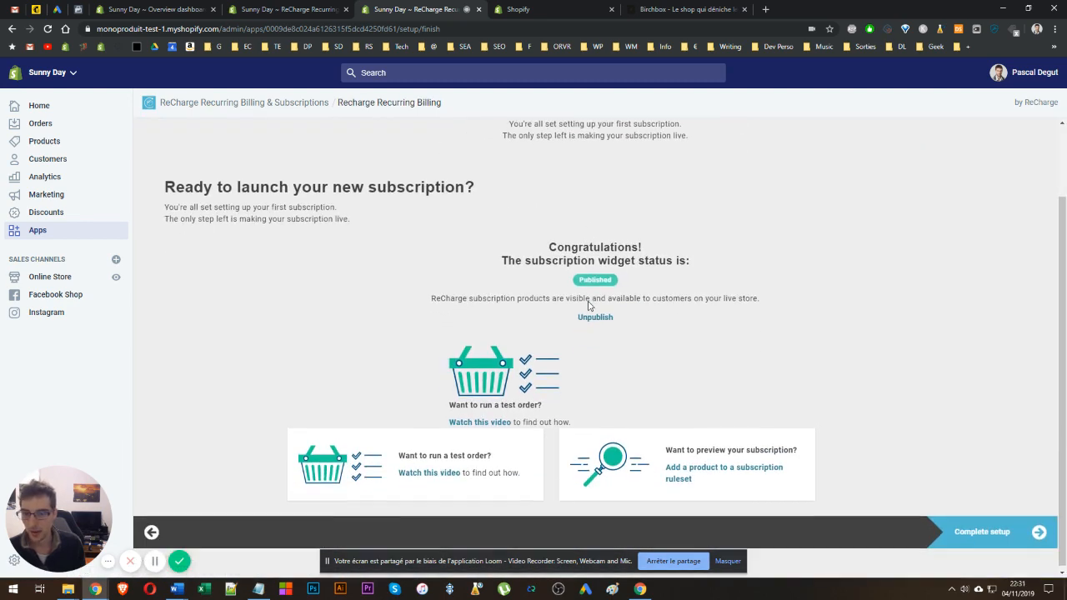
{"action": "left_click", "coordinate": [981, 530]}
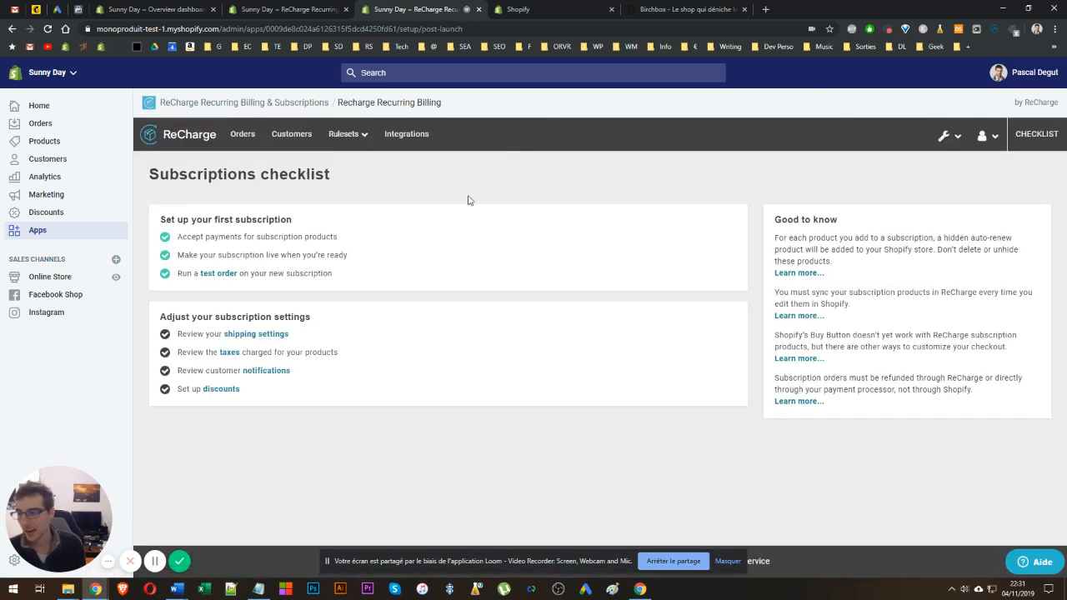
{"action": "left_click", "coordinate": [729, 561]}
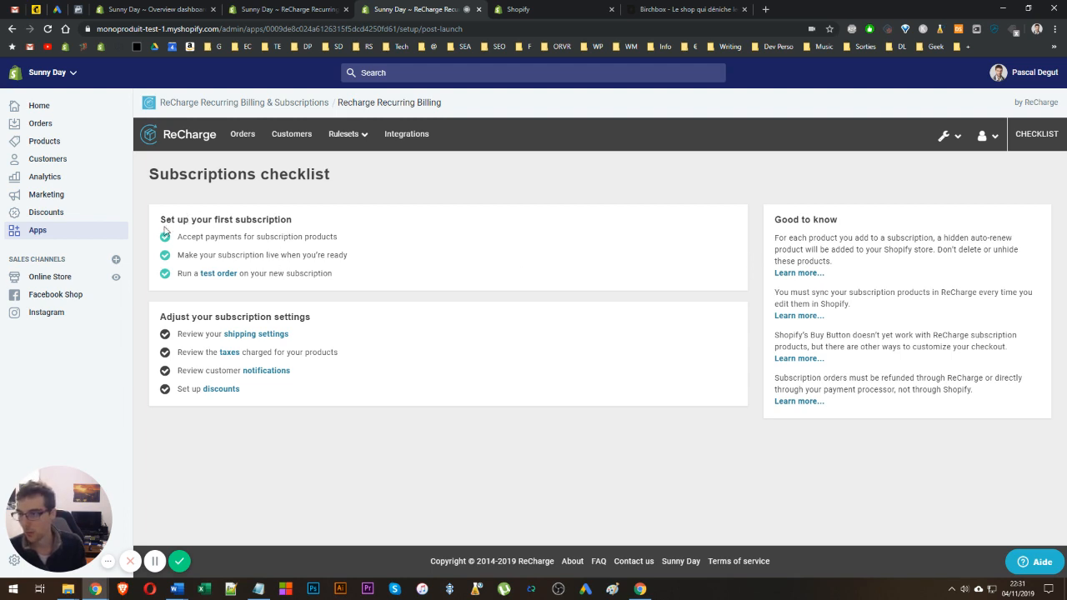
{"action": "left_click_drag", "start_coordinate": [164, 230], "coordinate": [337, 282]}
{"action": "left_click", "coordinate": [360, 284]}
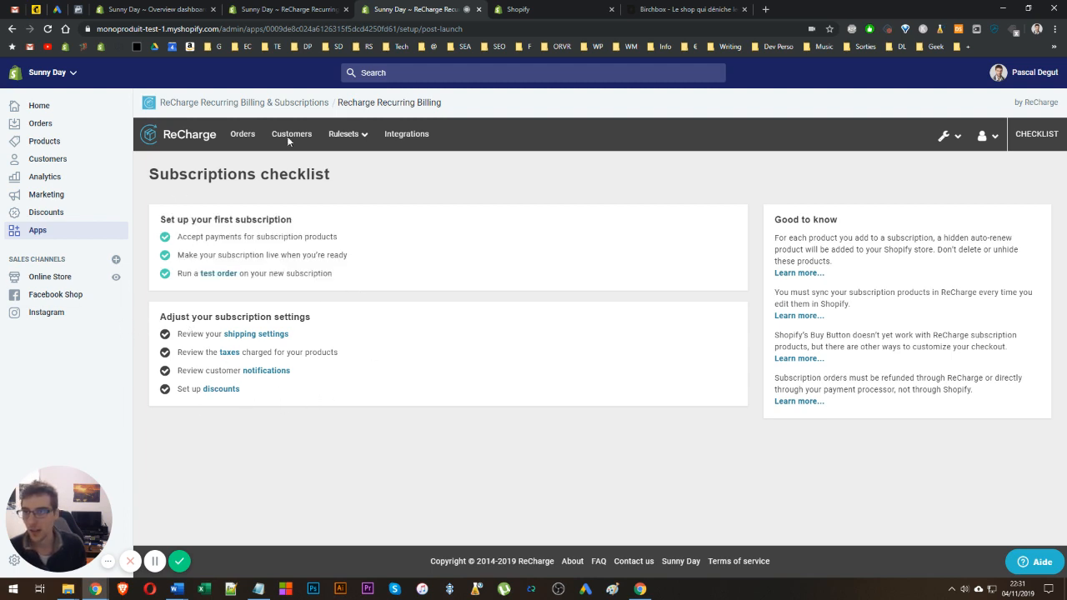
Switch to the store's product list and search it for "produit"
{"action": "left_click", "coordinate": [517, 10]}
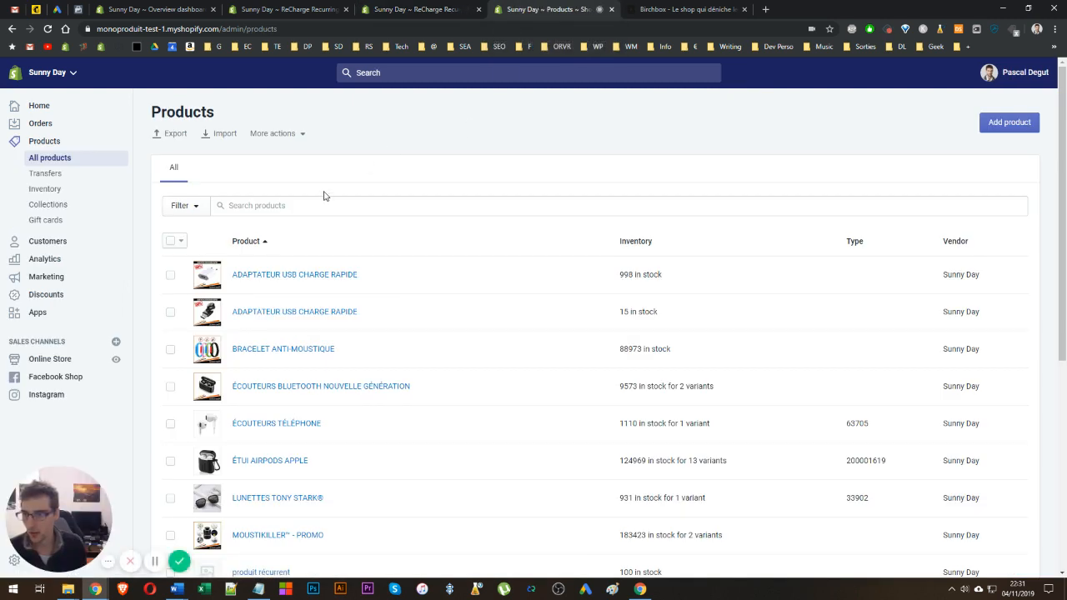
{"action": "left_click", "coordinate": [294, 204]}
{"action": "type", "text": "produit"}
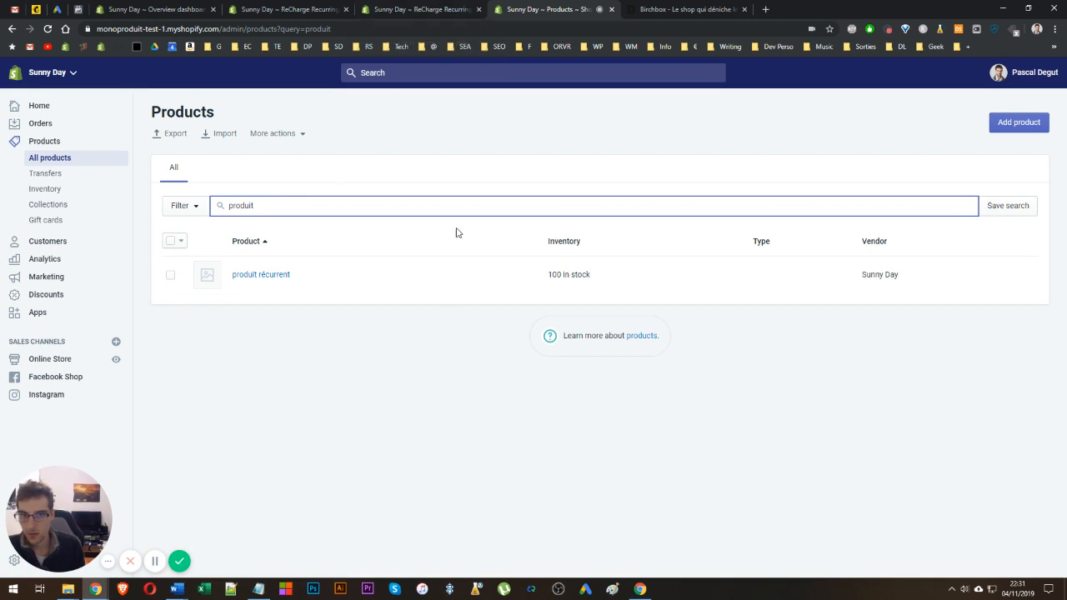
Return to ReCharge, expand the Example Subscription ruleset to view its products, and open it for editing
{"action": "left_click", "coordinate": [442, 7]}
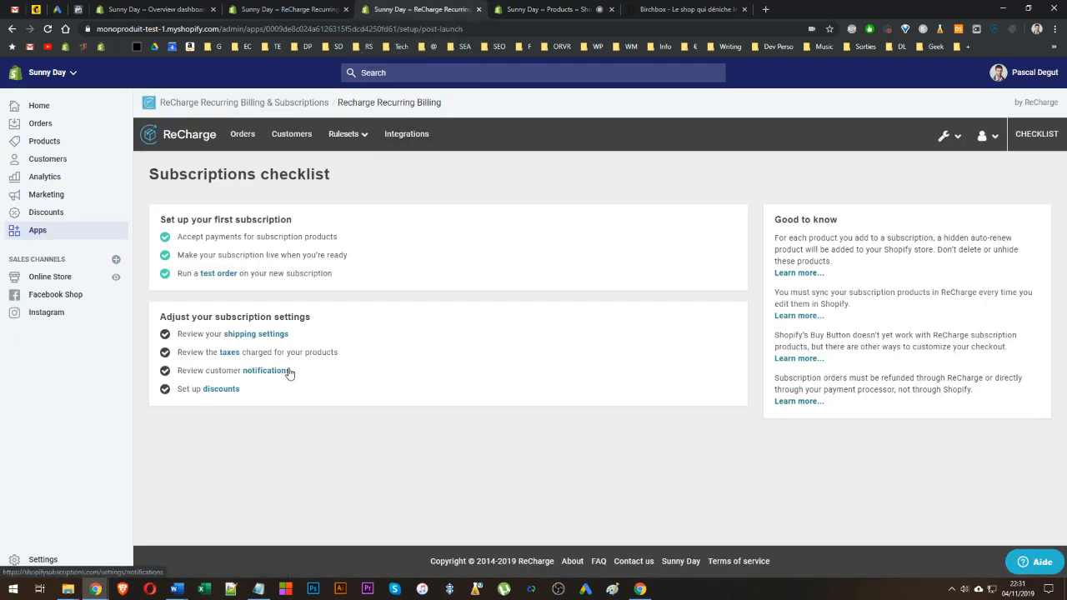
{"action": "left_click", "coordinate": [343, 136]}
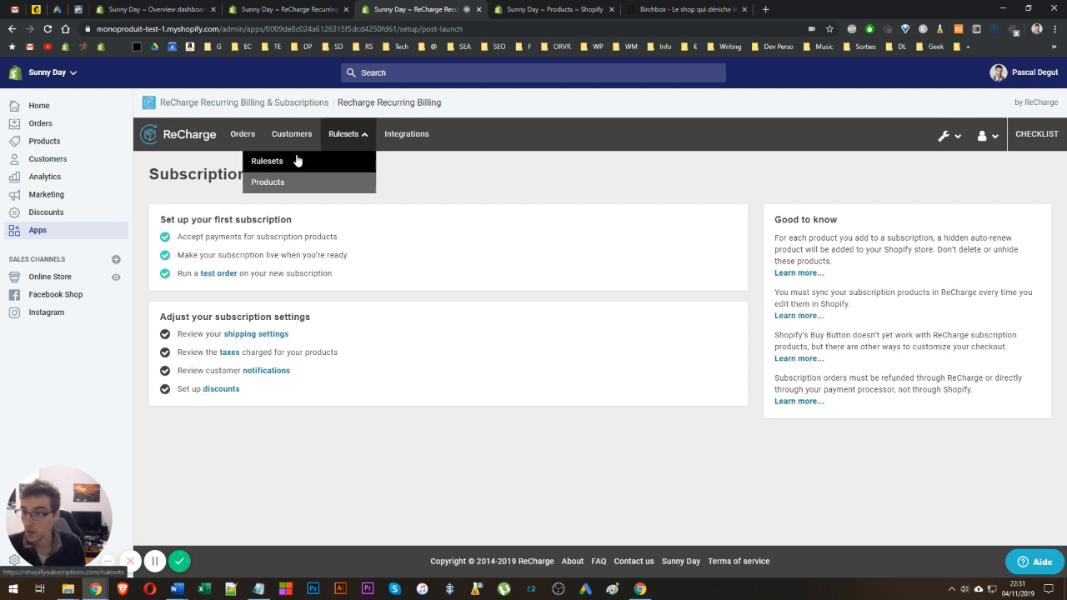
{"action": "left_click", "coordinate": [297, 159]}
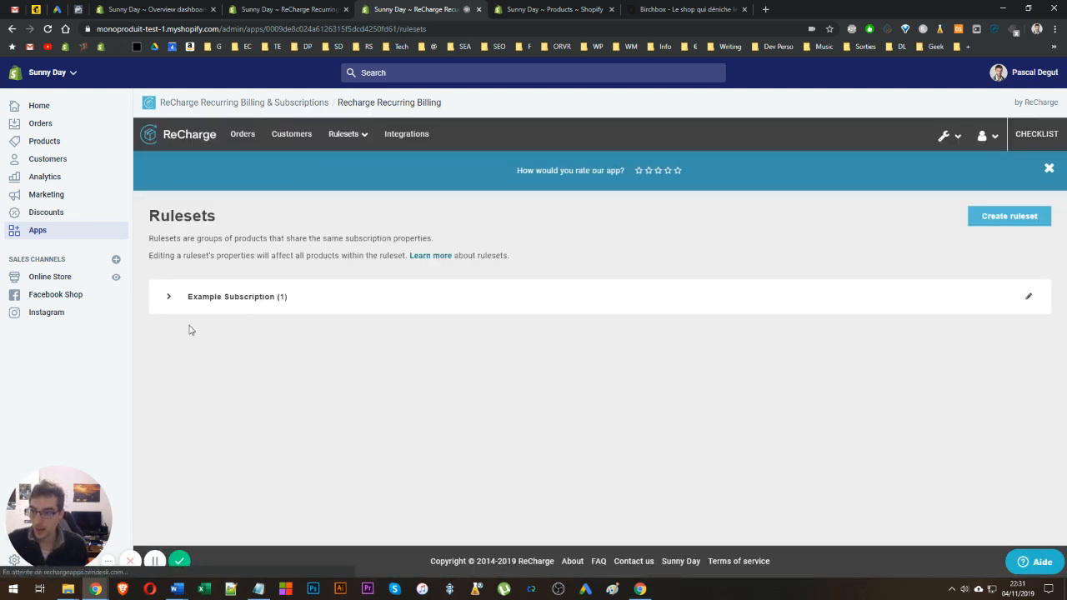
{"action": "left_click", "coordinate": [167, 299]}
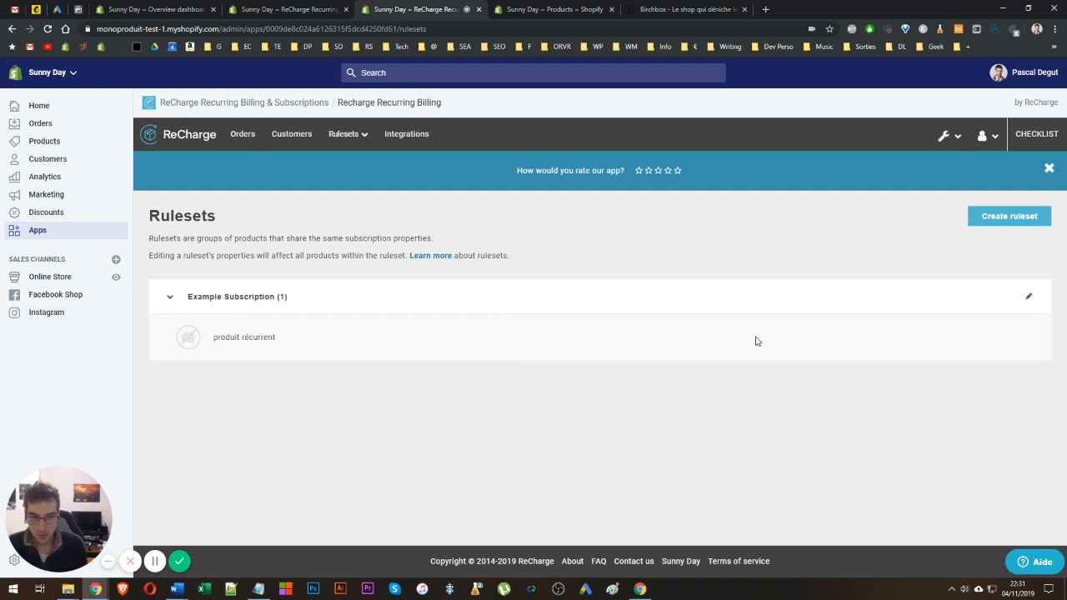
{"action": "left_click", "coordinate": [1029, 301]}
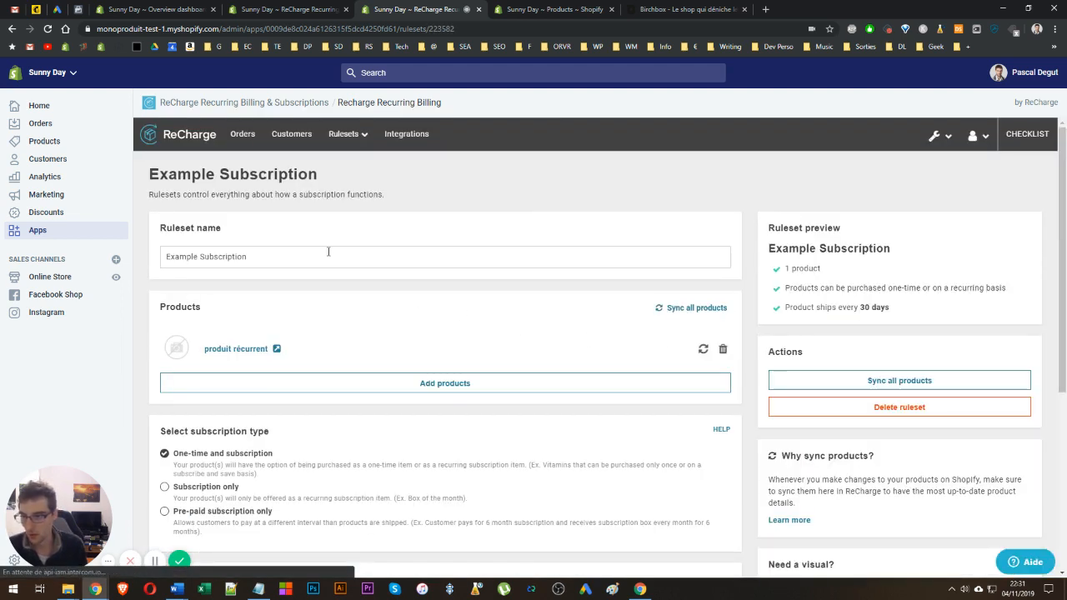
Change the ruleset's subscription type to Subscription only
{"action": "left_click_drag", "start_coordinate": [328, 252], "coordinate": [129, 237]}
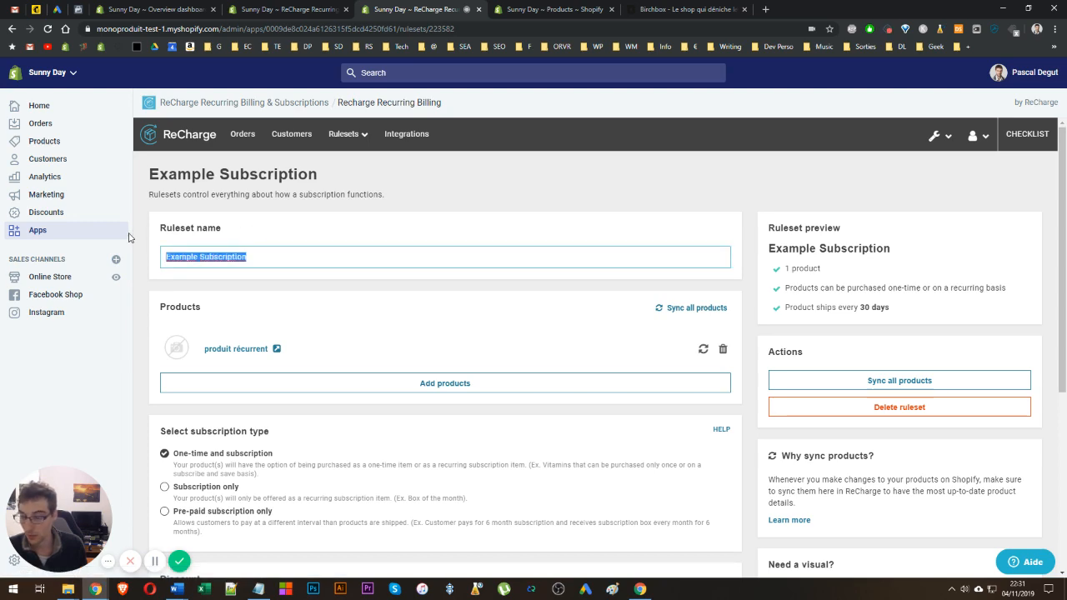
{"action": "scroll", "coordinate": [311, 291], "scroll_direction": "down", "scroll_amount": 2}
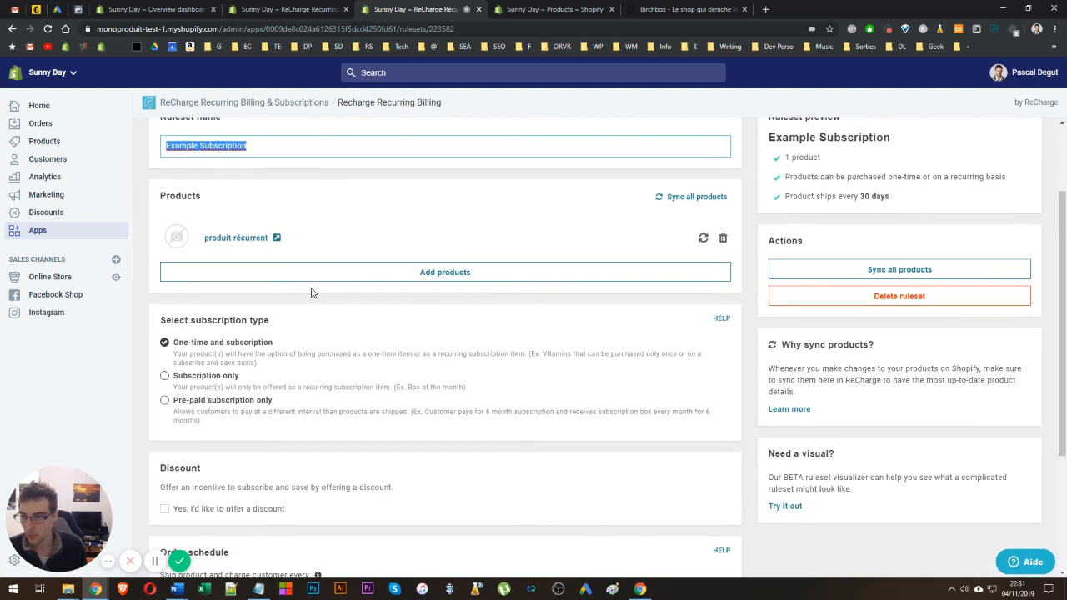
{"action": "left_click", "coordinate": [165, 377]}
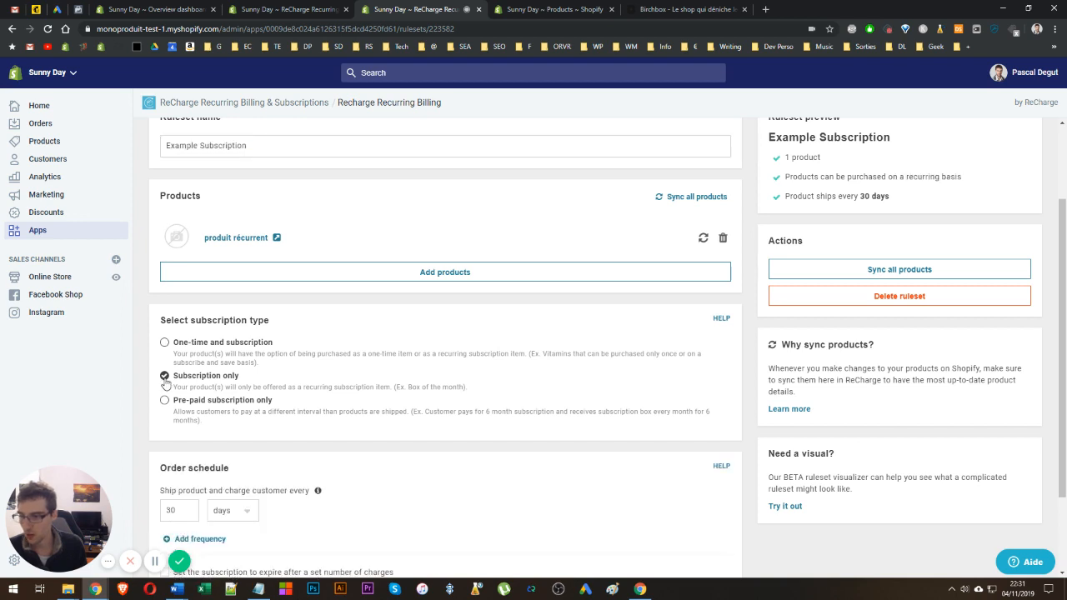
{"action": "scroll", "coordinate": [165, 382], "scroll_direction": "down", "scroll_amount": 2}
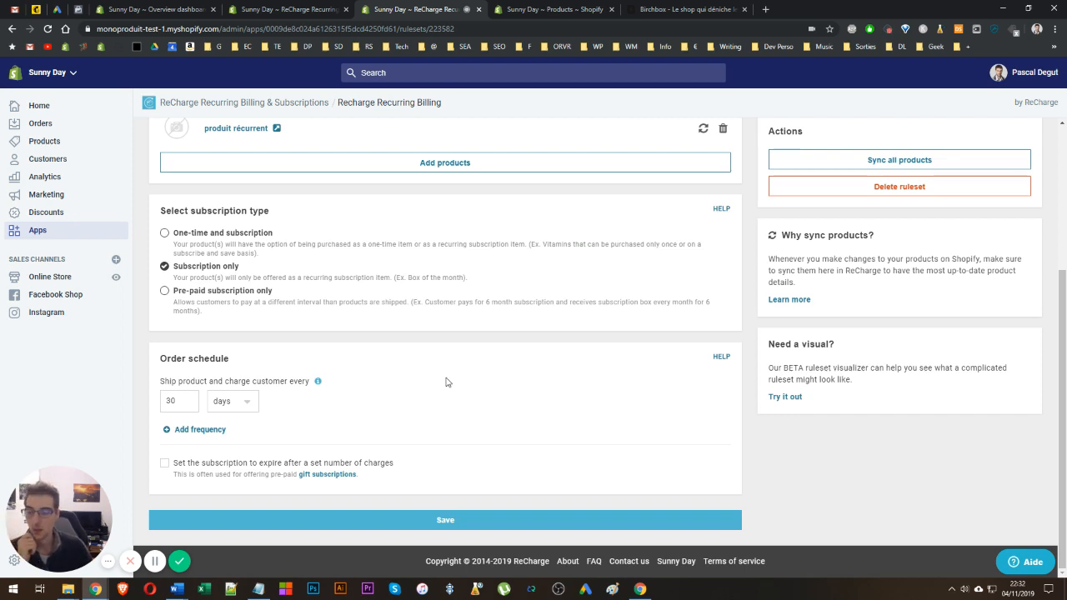
Review the ruleset's settings and check its order schedule for shipping the product and charging the customer
{"action": "scroll", "coordinate": [393, 317], "scroll_direction": "up", "scroll_amount": 3}
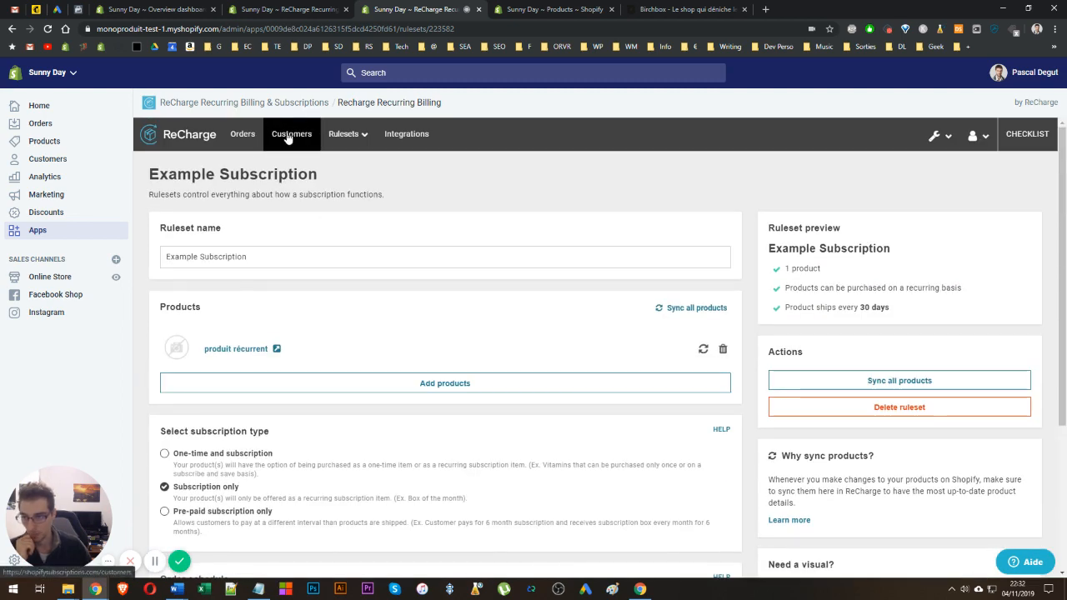
{"action": "scroll", "coordinate": [357, 242], "scroll_direction": "down", "scroll_amount": 3}
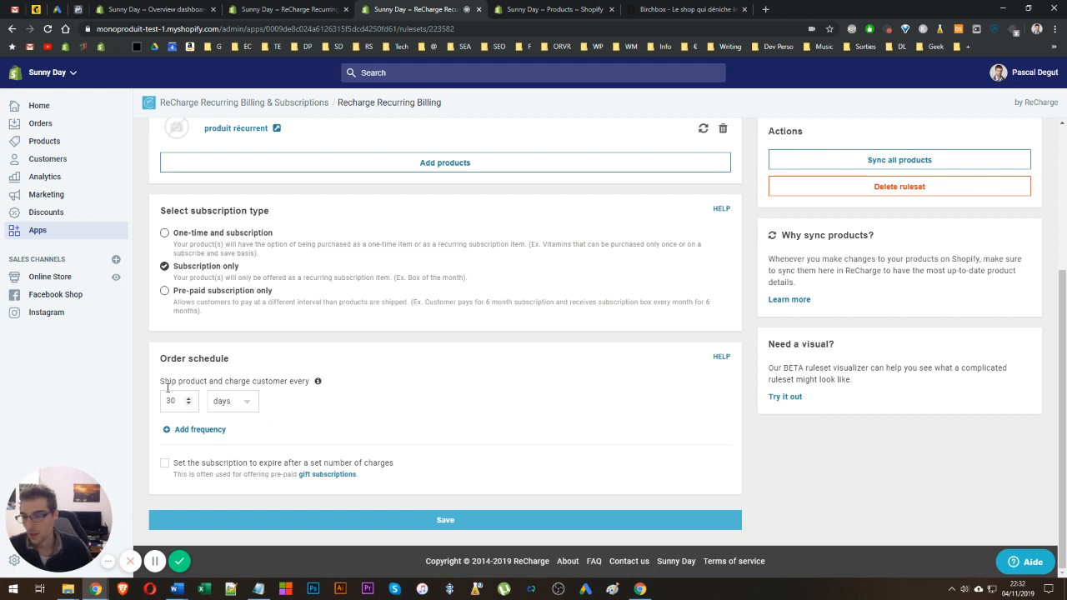
{"action": "left_click_drag", "start_coordinate": [170, 403], "coordinate": [161, 405]}
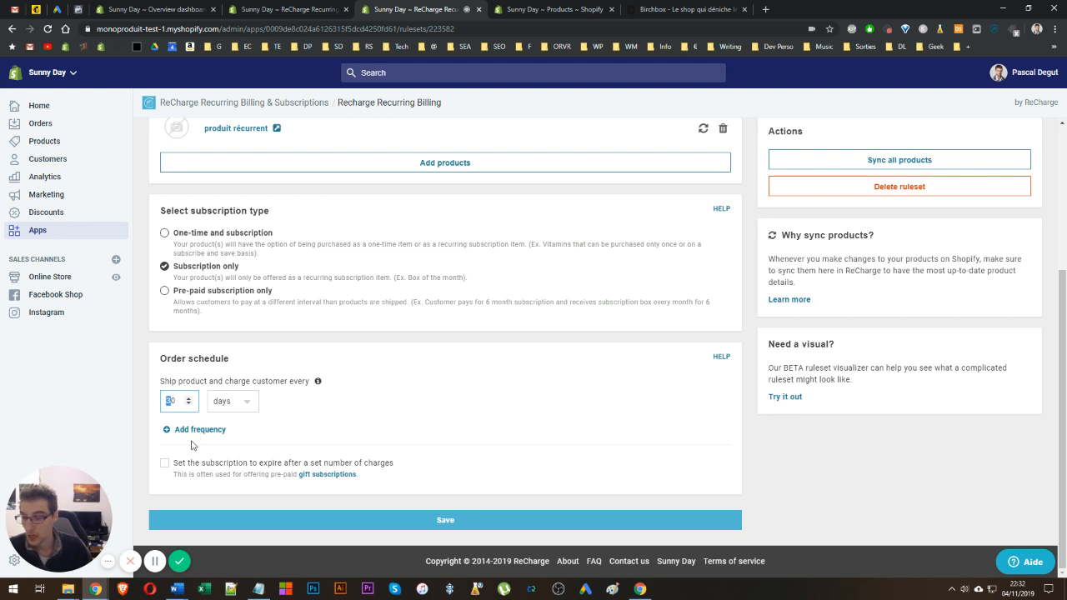
{"action": "left_click", "coordinate": [165, 464]}
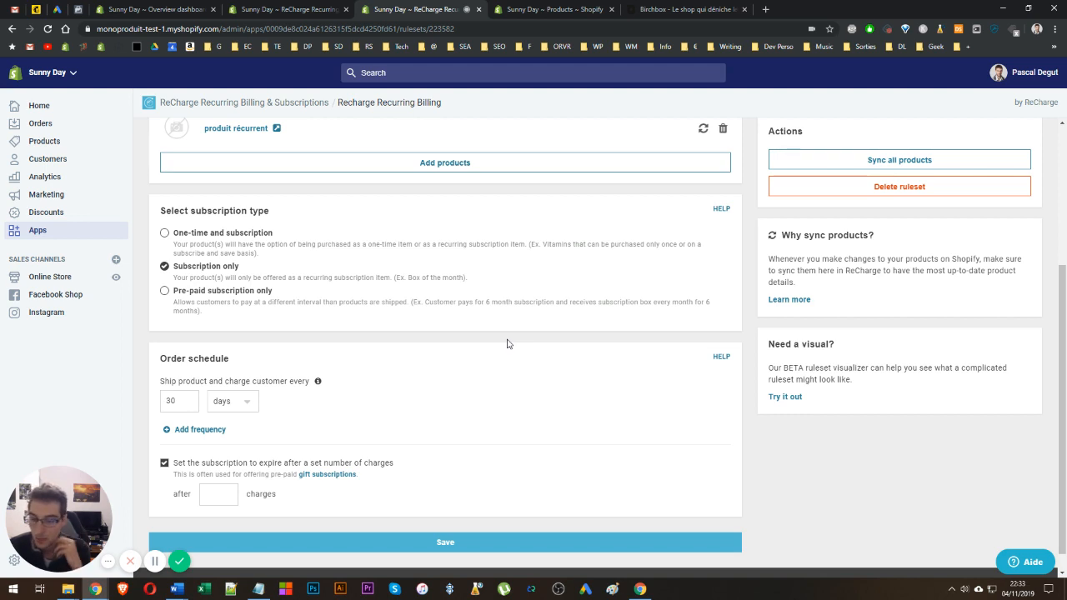
{"action": "left_click", "coordinate": [235, 495]}
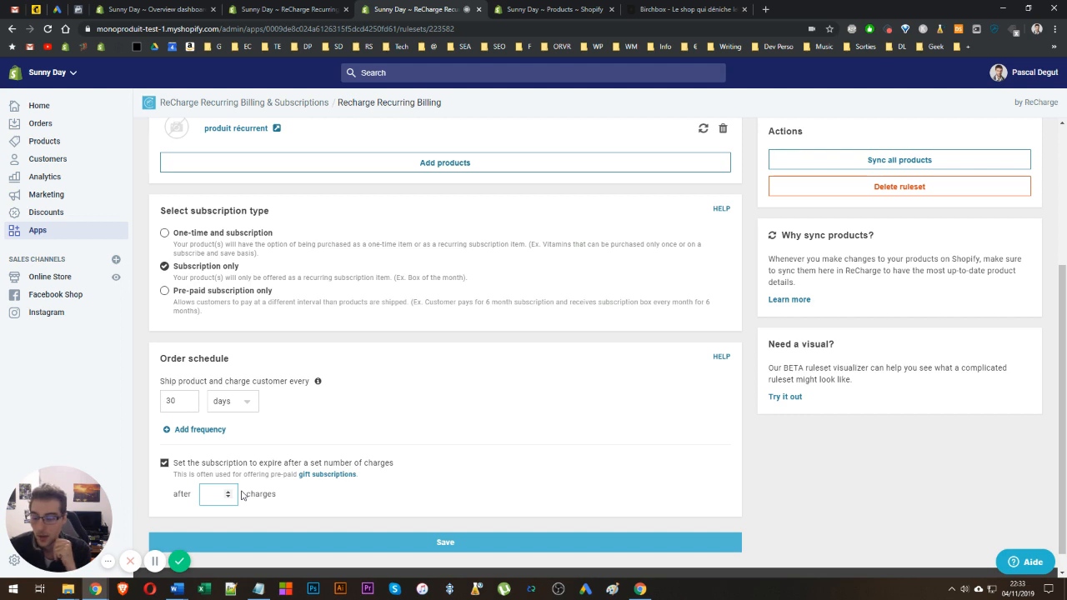
{"action": "left_click", "coordinate": [163, 464]}
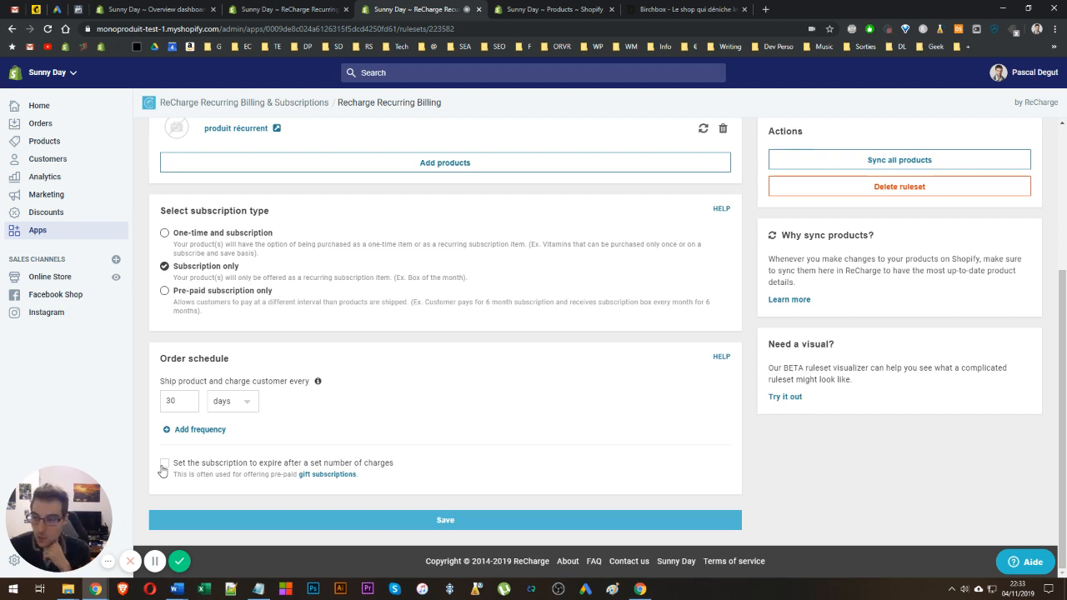
{"action": "left_click", "coordinate": [162, 467]}
{"action": "left_click", "coordinate": [162, 467]}
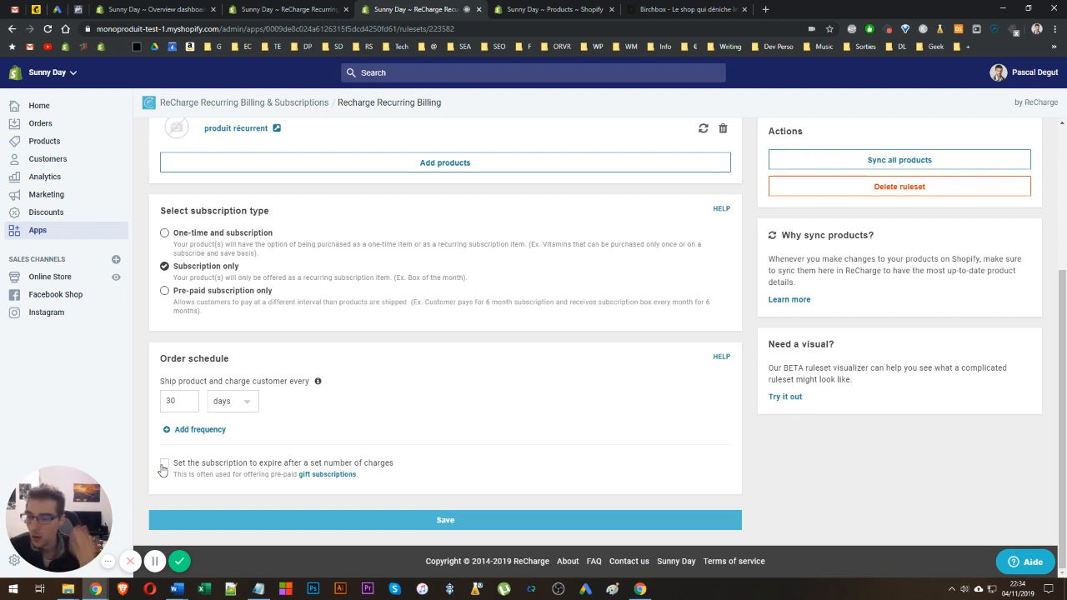
Save the Example Subscription ruleset
{"action": "scroll", "coordinate": [162, 471], "scroll_direction": "up", "scroll_amount": 1}
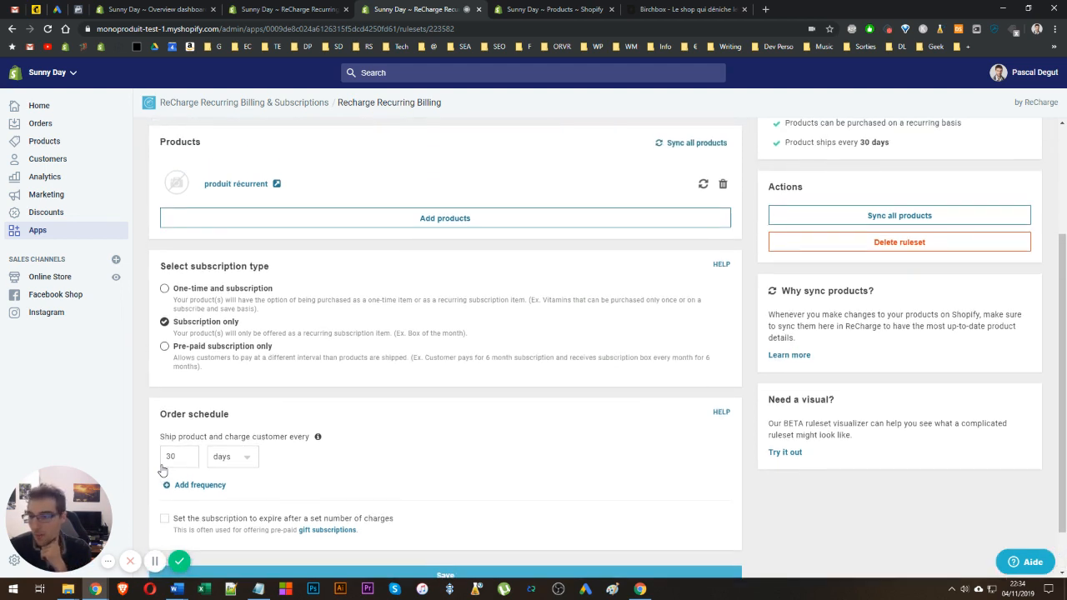
{"action": "scroll", "coordinate": [371, 460], "scroll_direction": "up", "scroll_amount": 3}
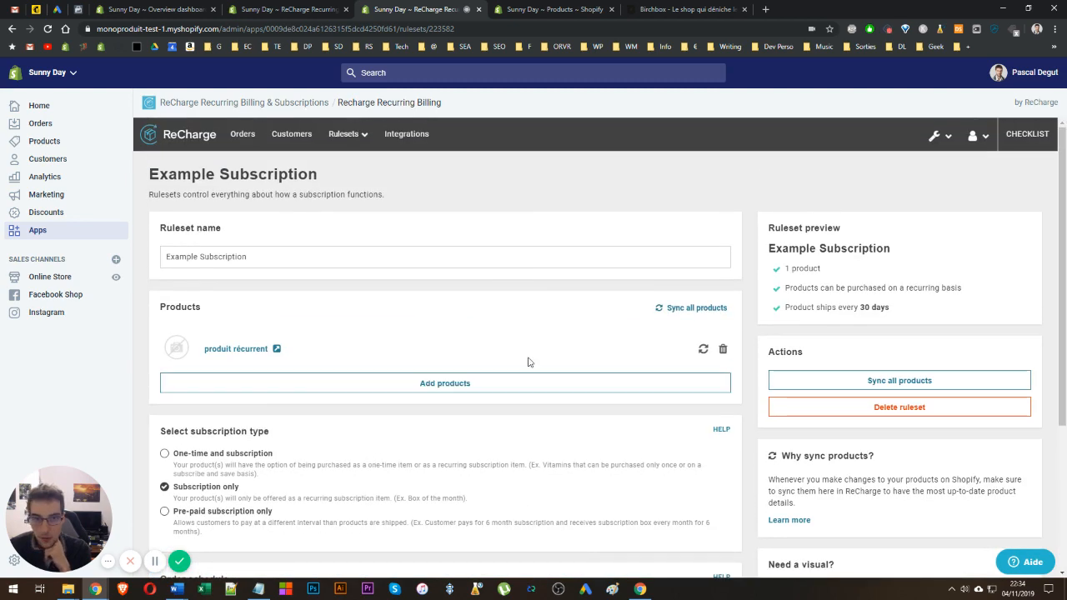
{"action": "scroll", "coordinate": [529, 361], "scroll_direction": "down", "scroll_amount": 3}
{"action": "left_click", "coordinate": [415, 519]}
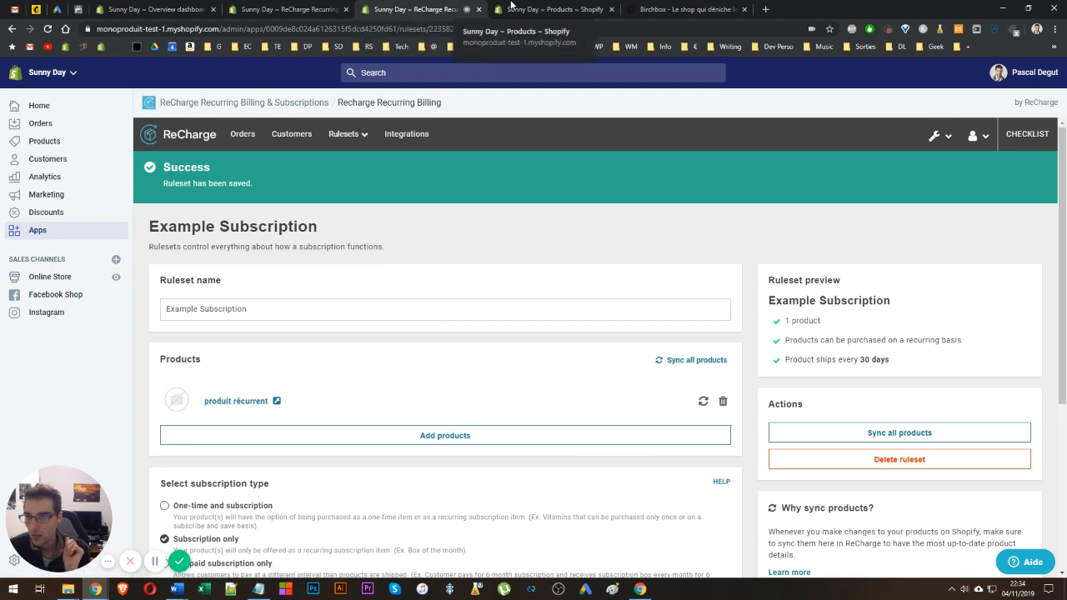
Examine the "produit récurrent" and "produit récurrent Auto renew" entries in the store's product list, and return to ReCharge
{"action": "left_click", "coordinate": [542, 9]}
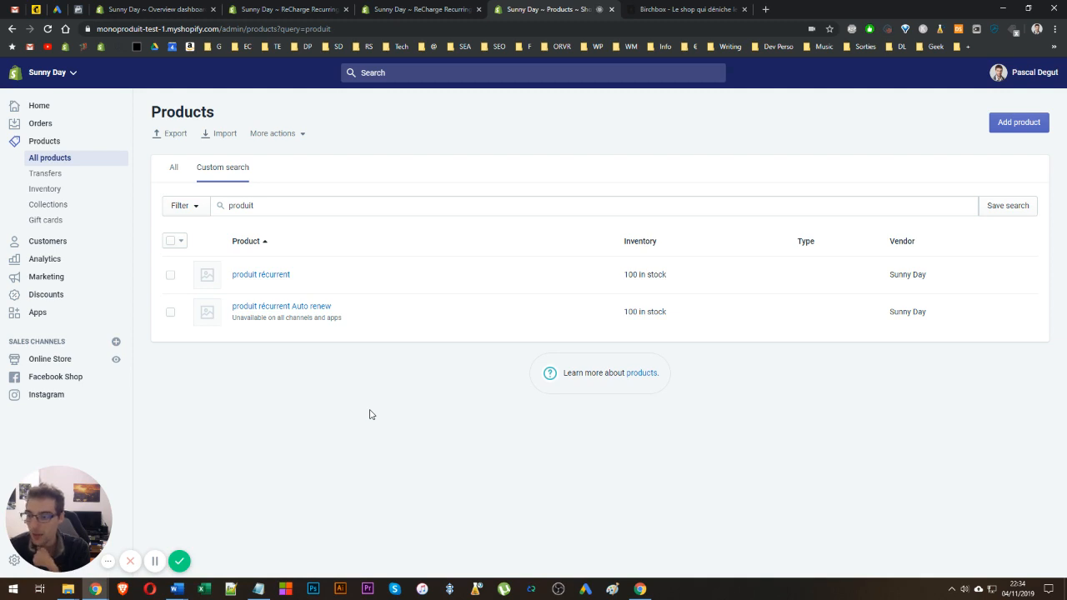
{"action": "mouse_move", "coordinate": [255, 319]}
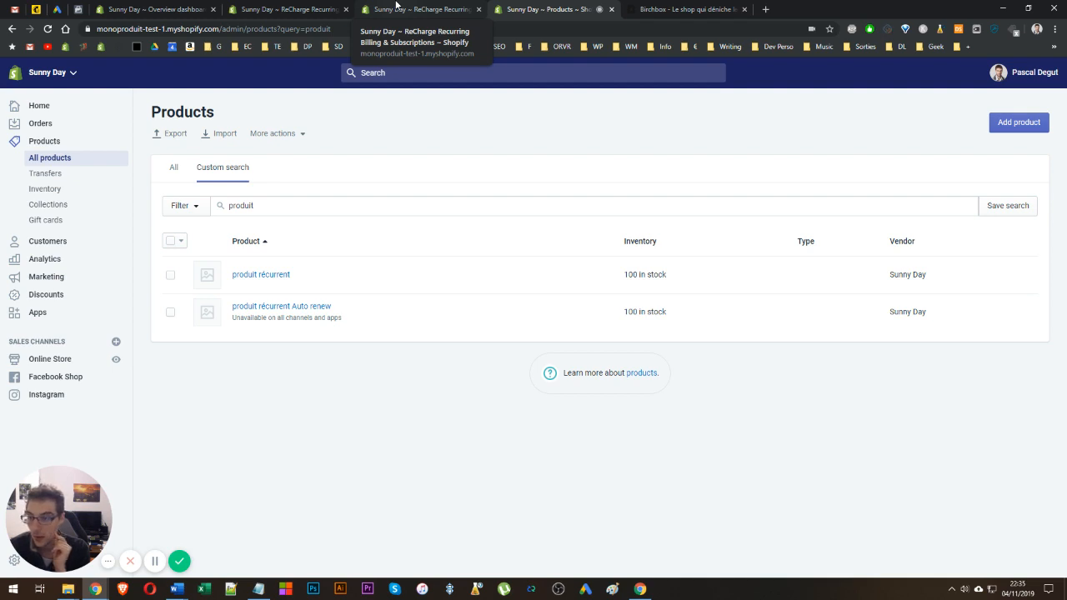
{"action": "left_click", "coordinate": [397, 7]}
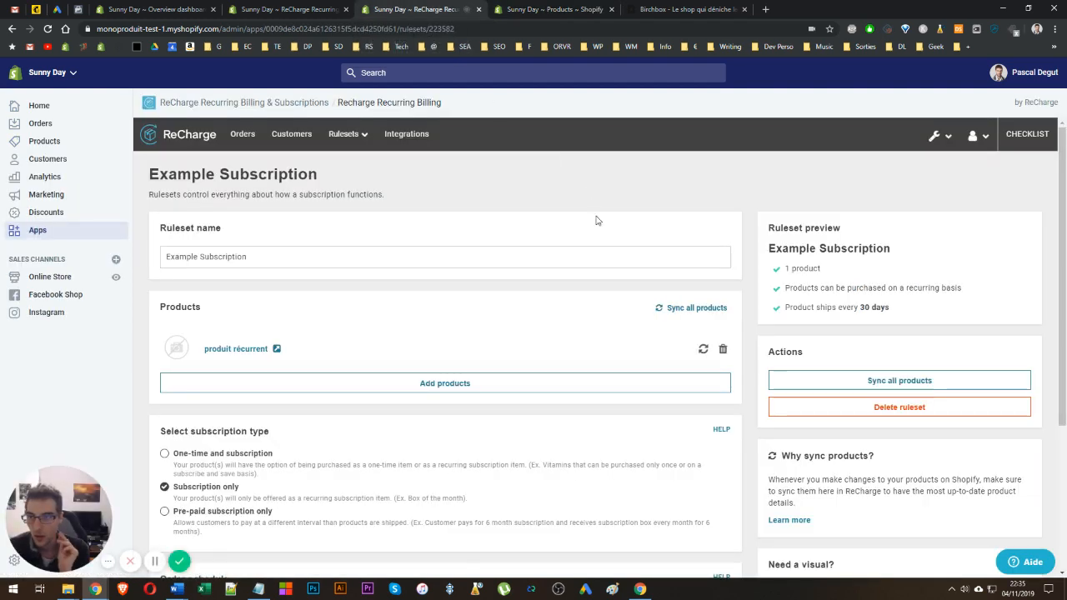
Go to the list of rulesets, expand Example Subscription to view its product, and reopen the ruleset for editing
{"action": "scroll", "coordinate": [597, 219], "scroll_direction": "down", "scroll_amount": 1}
{"action": "scroll", "coordinate": [591, 302], "scroll_direction": "up", "scroll_amount": 3}
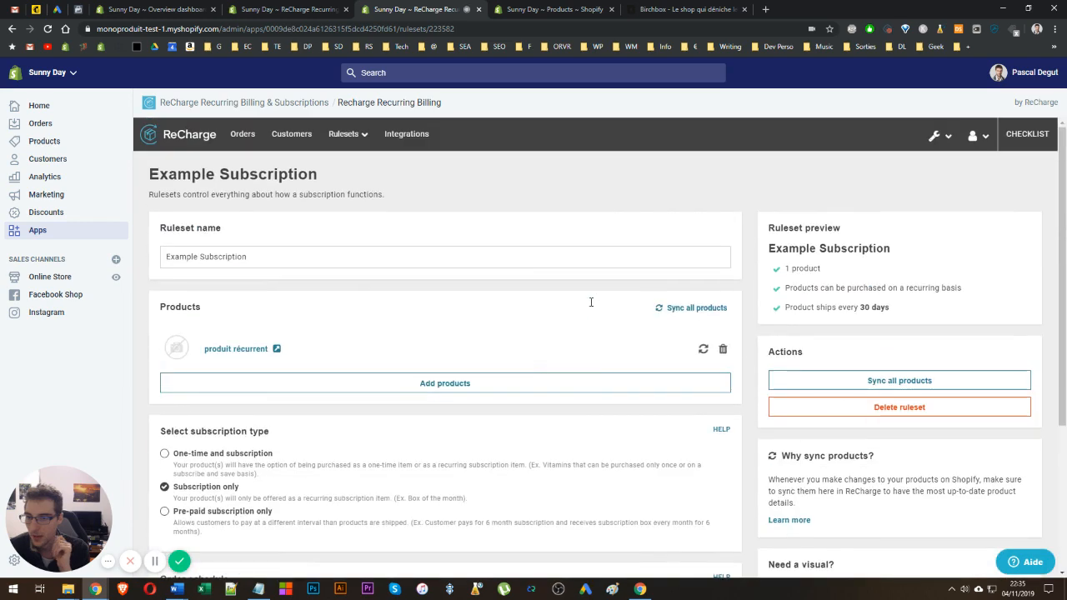
{"action": "left_click", "coordinate": [341, 147]}
{"action": "left_click", "coordinate": [337, 170]}
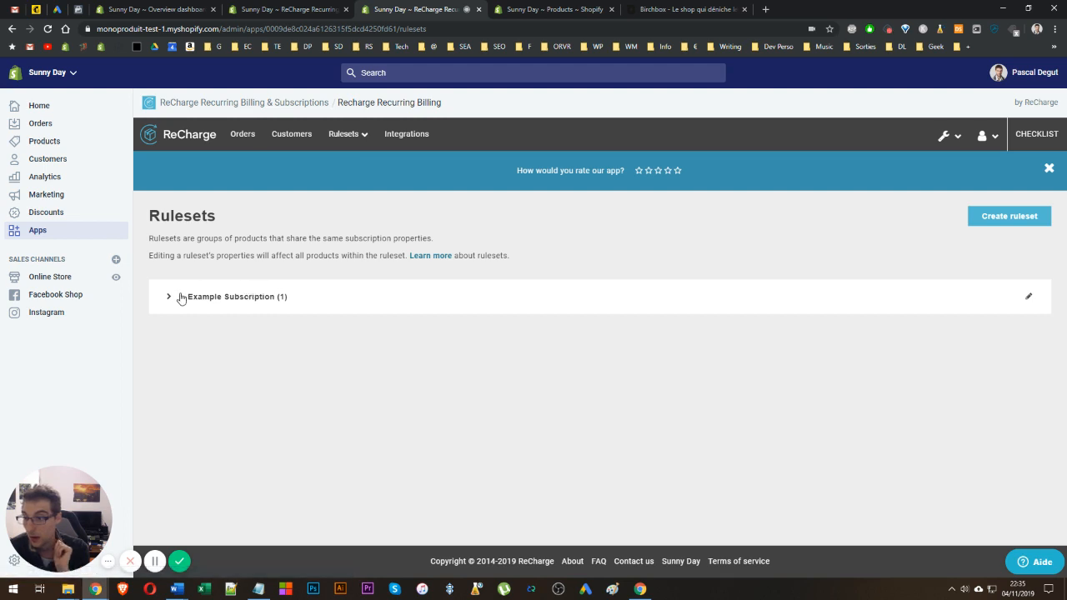
{"action": "left_click", "coordinate": [168, 298]}
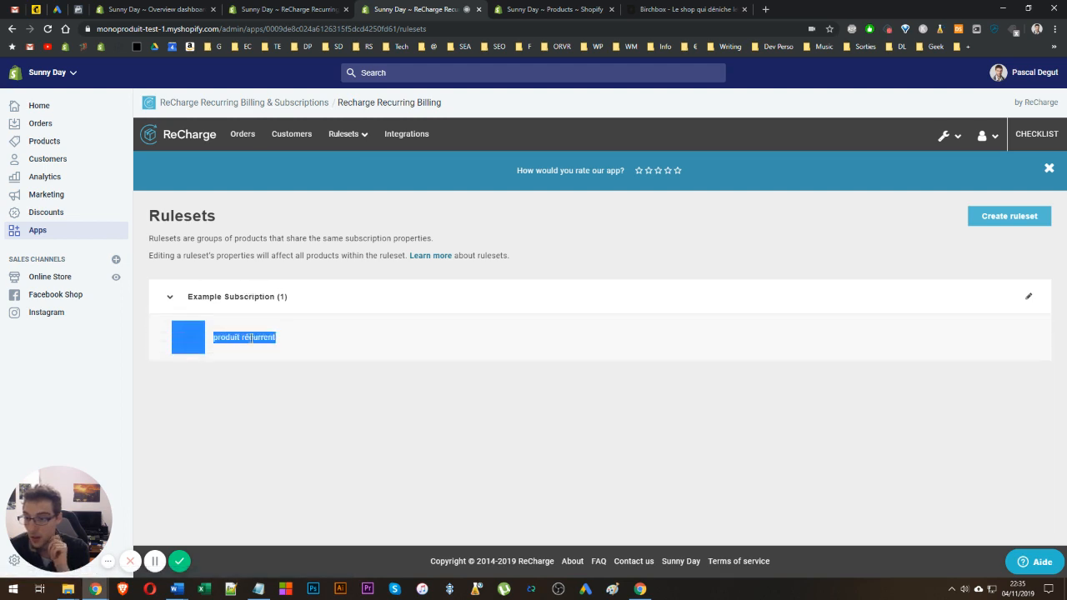
{"action": "left_click", "coordinate": [1030, 298]}
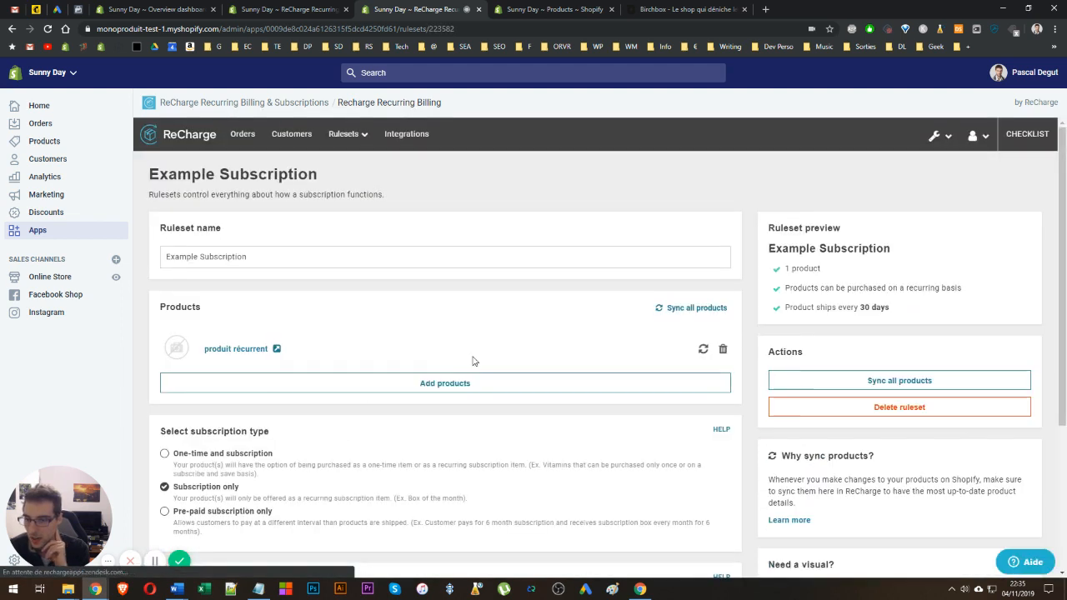
Try to save the ruleset as Pre-paid subscription only, with the customer charged every 1 day
{"action": "scroll", "coordinate": [225, 350], "scroll_direction": "down", "scroll_amount": 2}
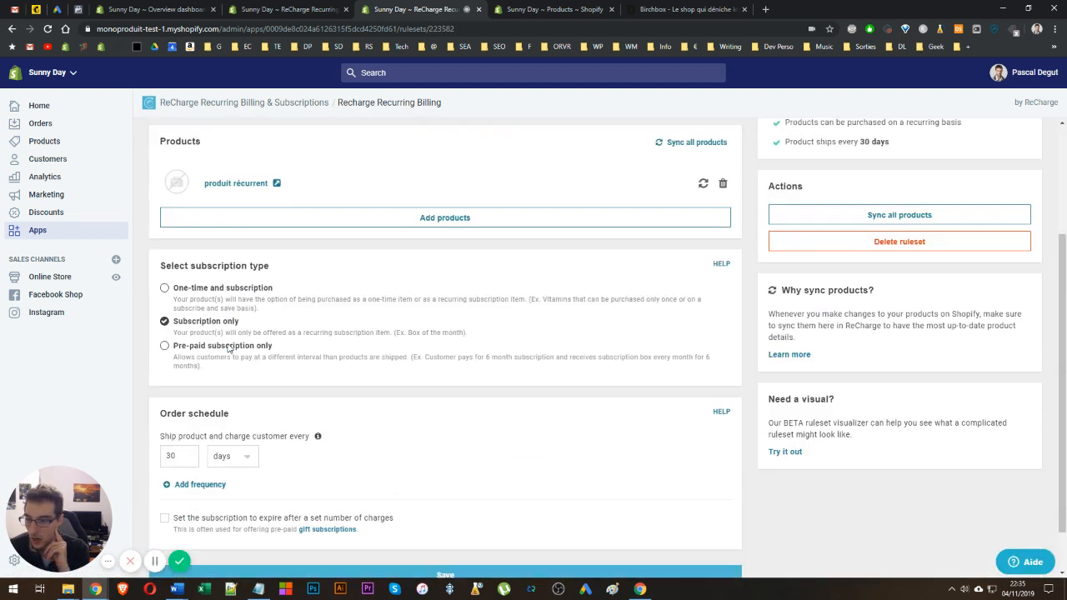
{"action": "left_click", "coordinate": [163, 349]}
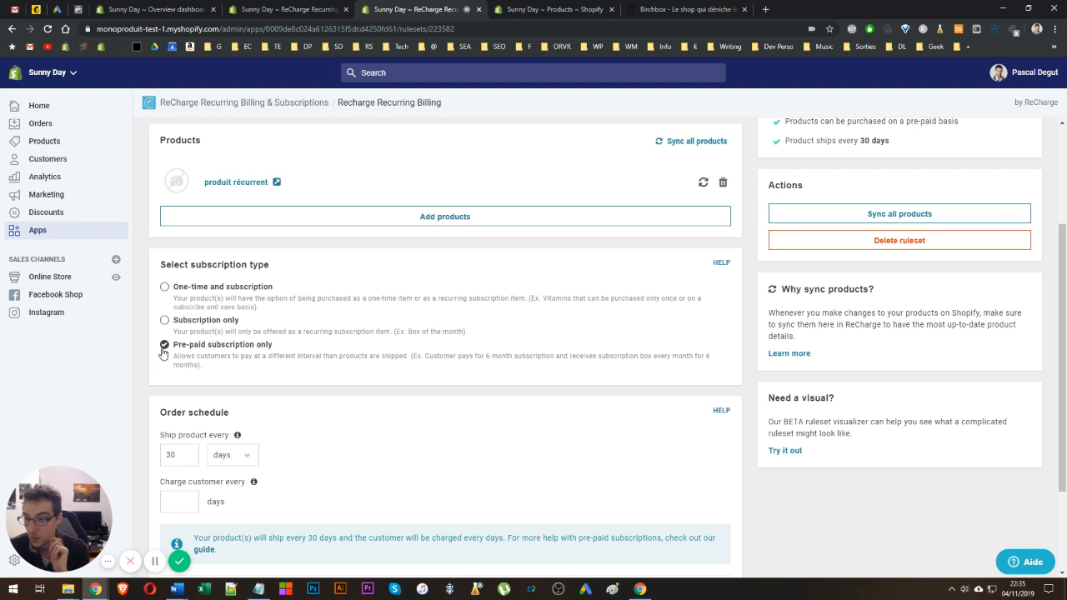
{"action": "scroll", "coordinate": [231, 377], "scroll_direction": "down", "scroll_amount": 2}
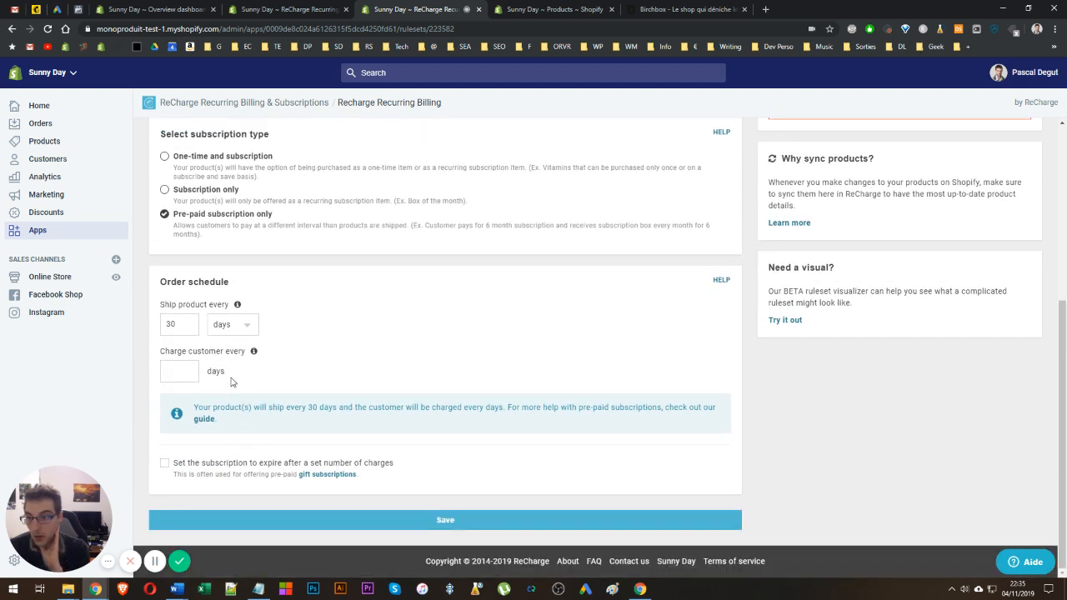
{"action": "left_click", "coordinate": [183, 371]}
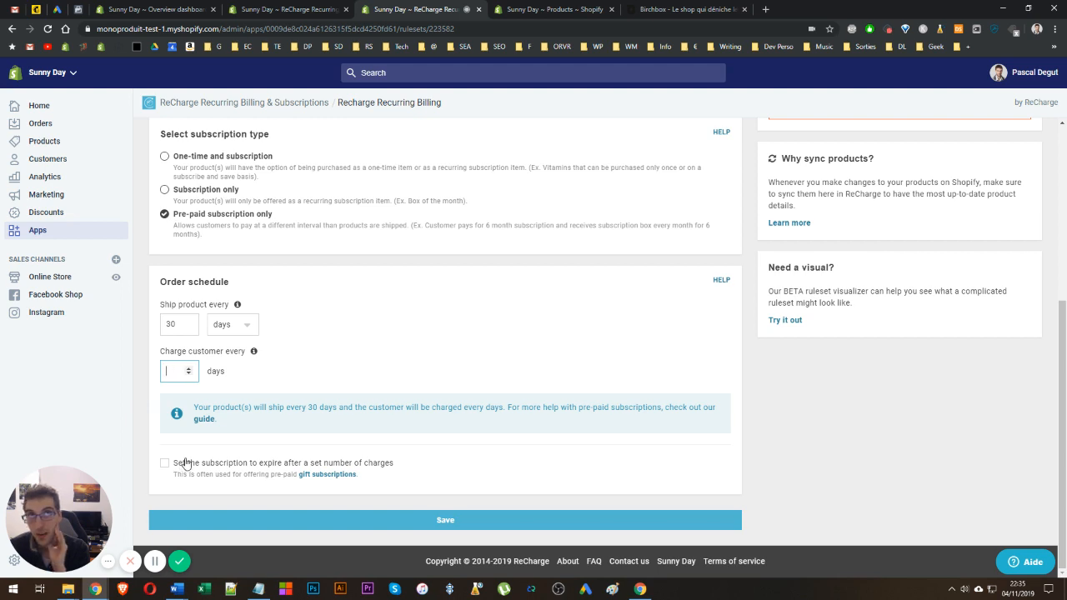
{"action": "type", "text": "1"}
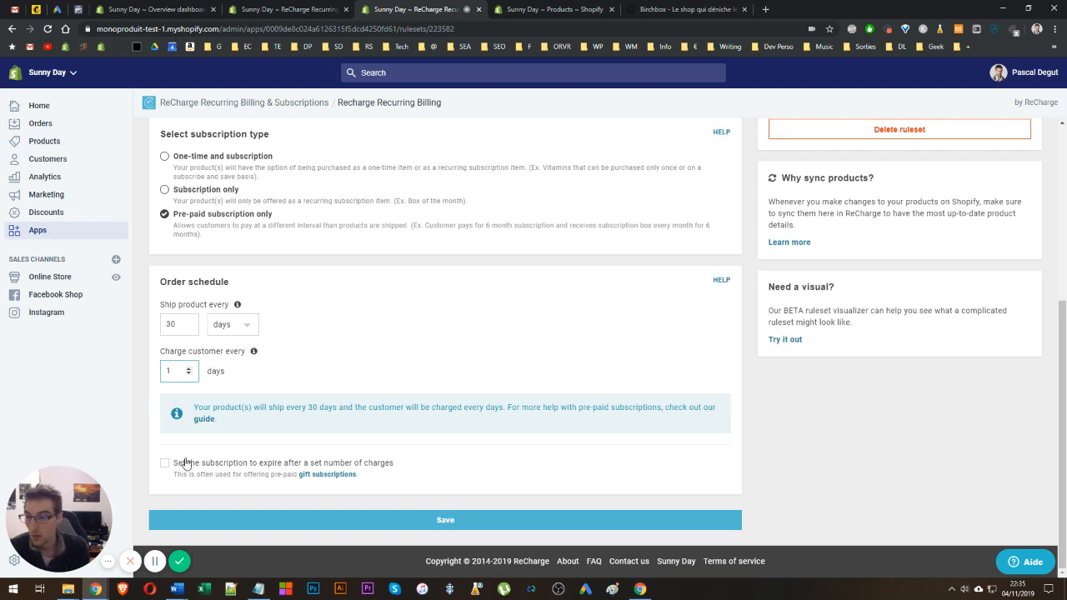
{"action": "key", "text": "Return"}
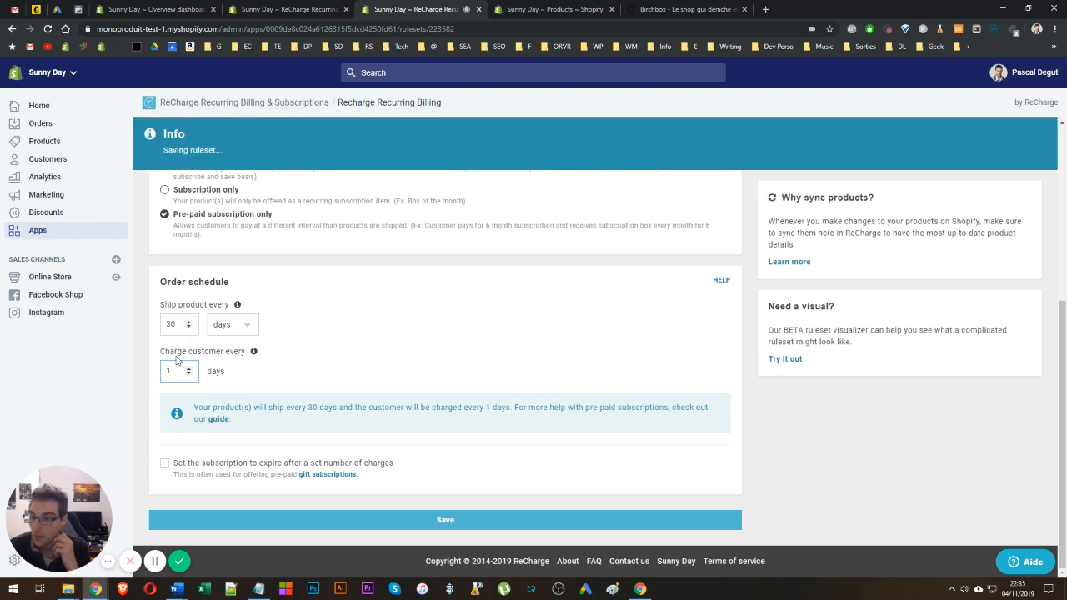
Set the subscription to expire after 3 charges and try to save the ruleset
{"action": "left_click", "coordinate": [164, 463]}
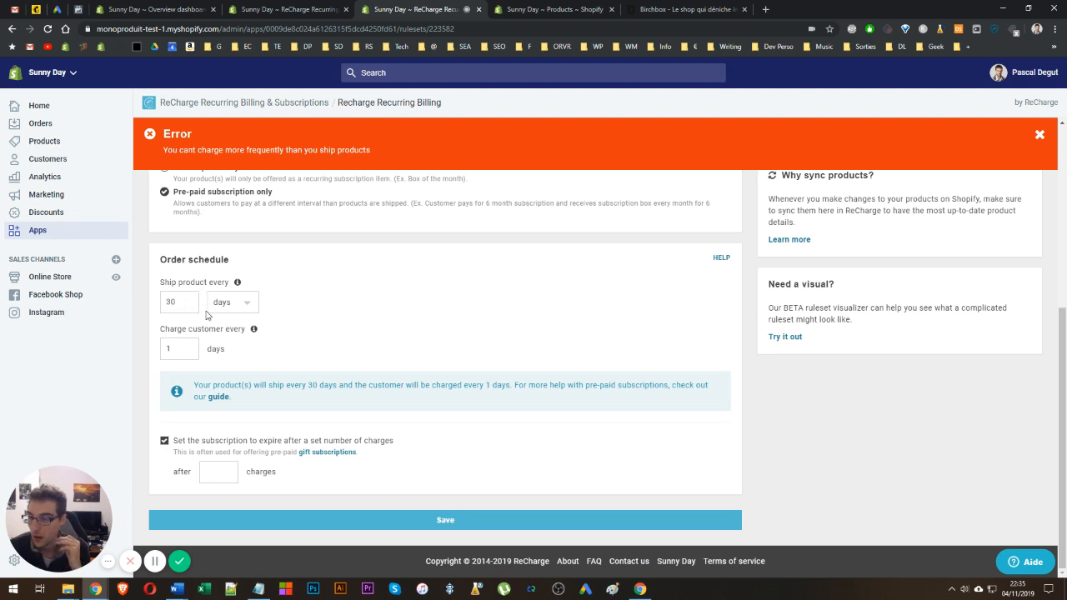
{"action": "left_click", "coordinate": [222, 470]}
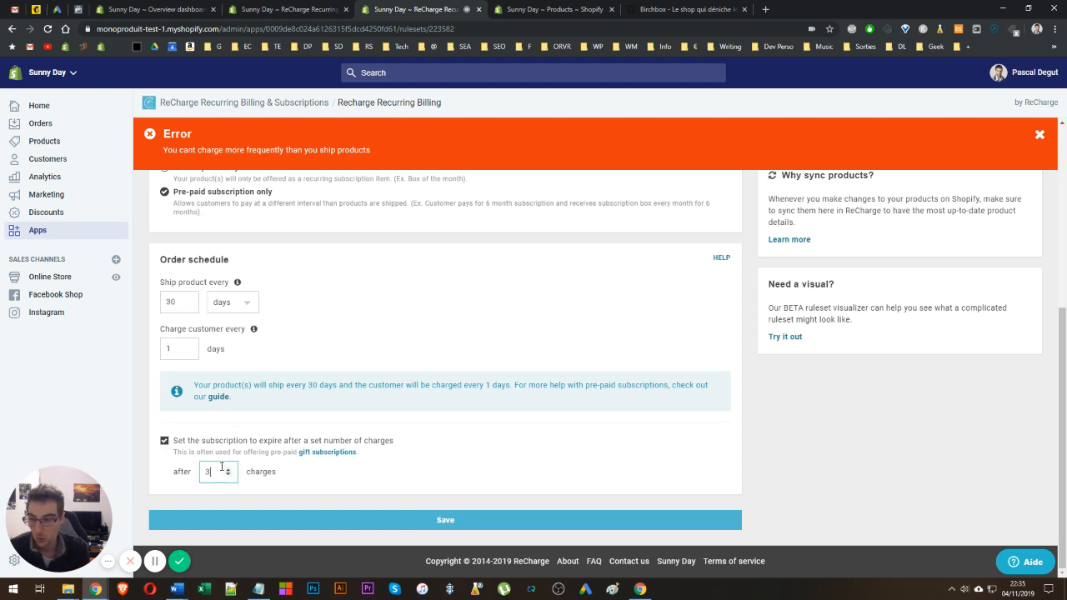
{"action": "type", "text": "3"}
{"action": "left_click", "coordinate": [295, 520]}
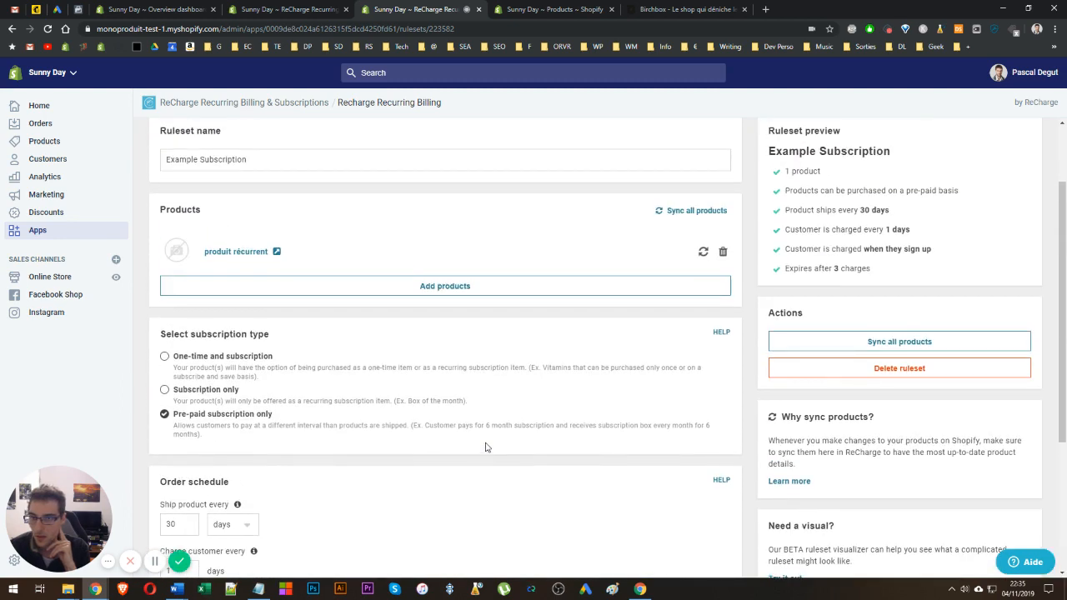
{"action": "scroll", "coordinate": [484, 445], "scroll_direction": "down", "scroll_amount": 5}
{"action": "left_click", "coordinate": [432, 521]}
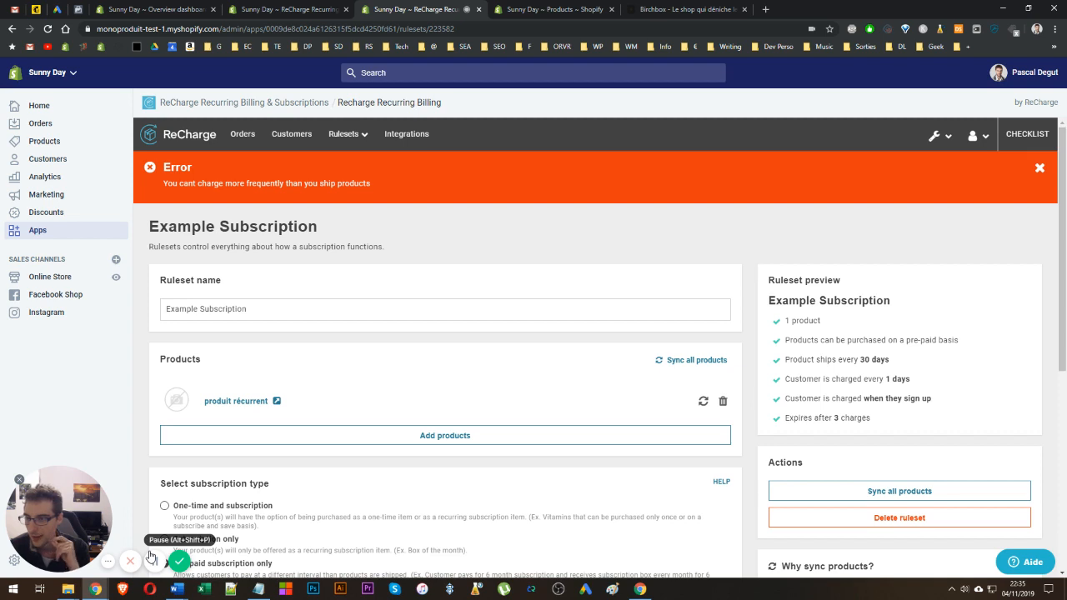
Set the ruleset to charge the customer every 30 days and save it
{"action": "scroll", "coordinate": [158, 467], "scroll_direction": "down", "scroll_amount": 5}
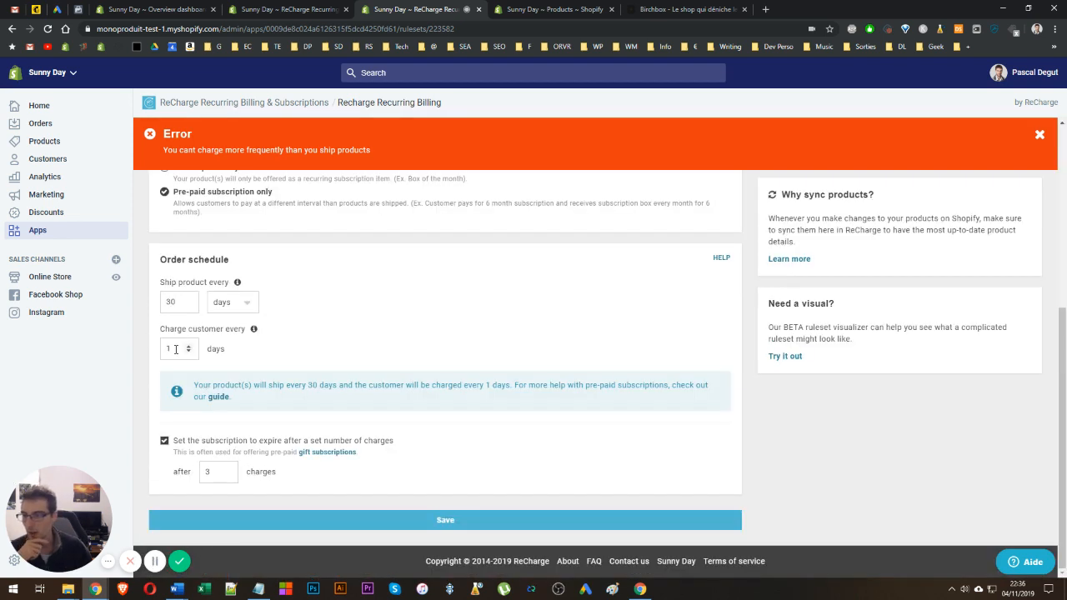
{"action": "left_click_drag", "start_coordinate": [176, 349], "coordinate": [162, 351]}
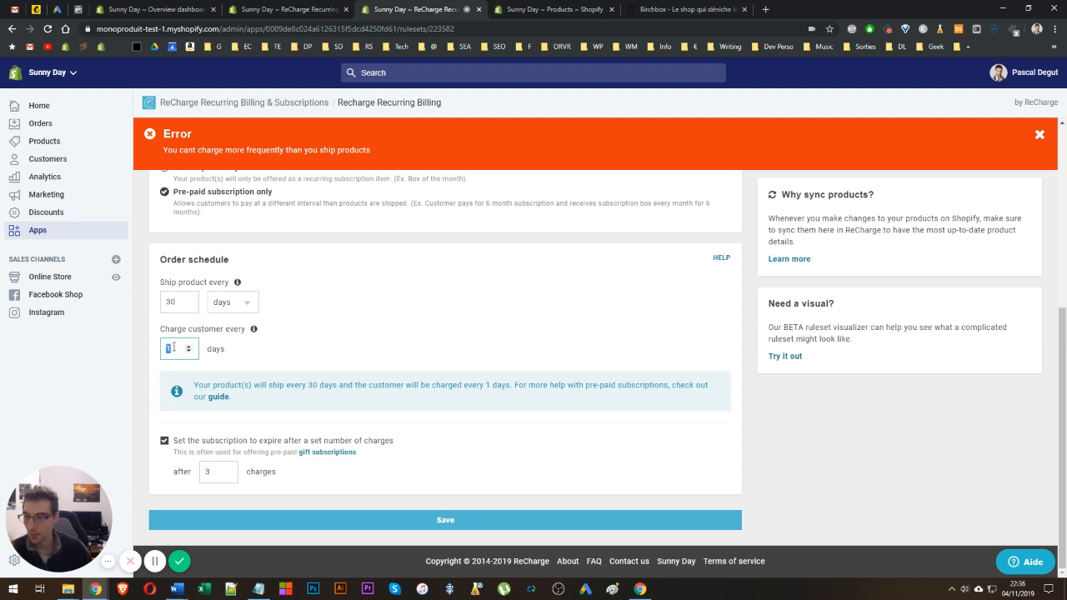
{"action": "key", "text": "Return"}
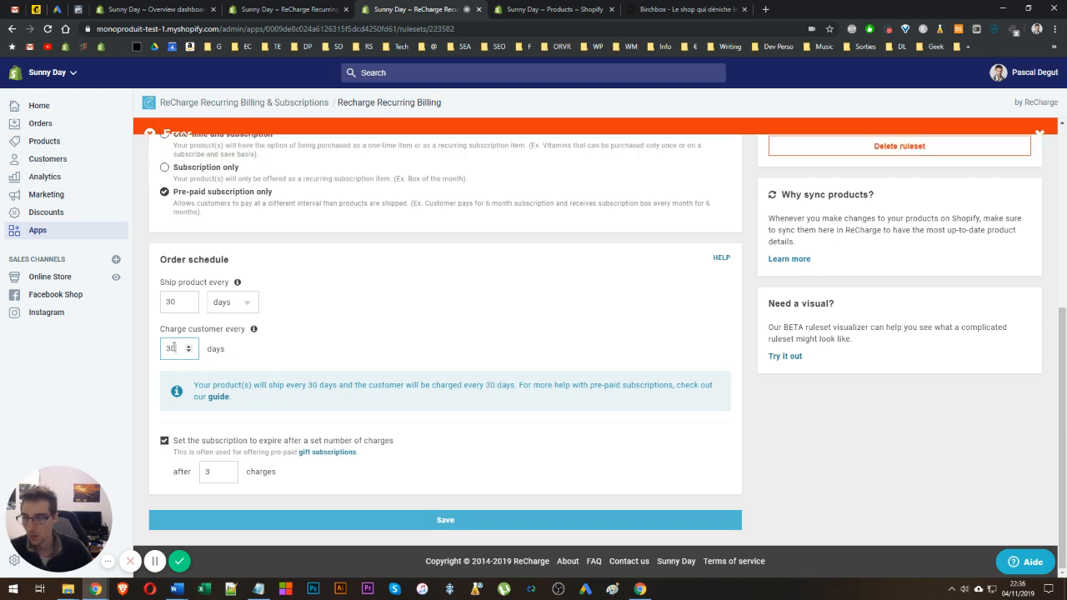
Try again to save the ruleset as Pre-paid subscription only with a 30-day customer charge interval, and check the ruleset preview
{"action": "scroll", "coordinate": [173, 354], "scroll_direction": "down", "scroll_amount": 5}
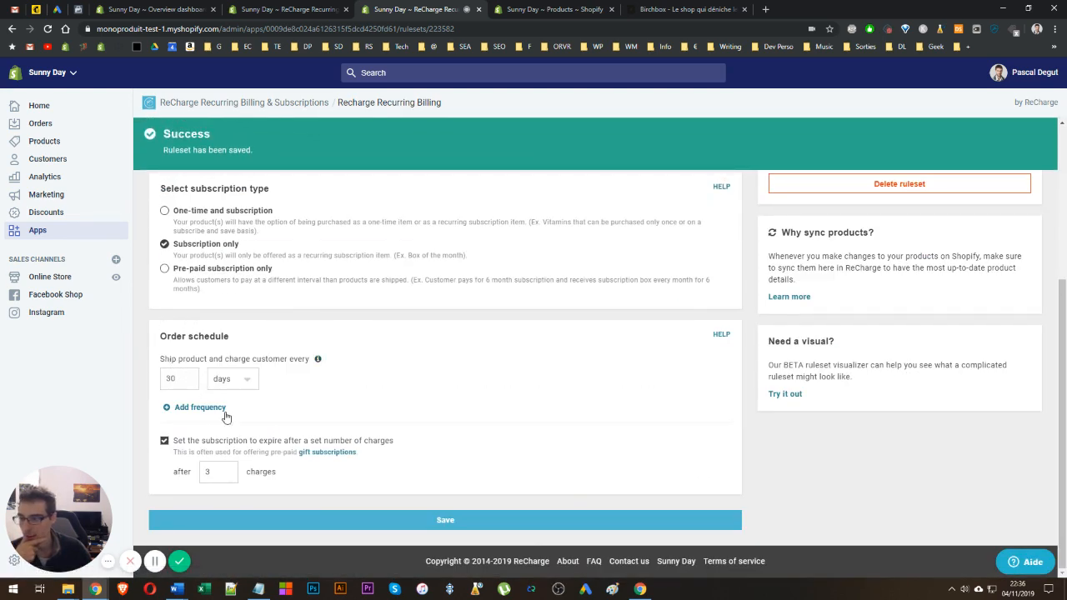
{"action": "left_click", "coordinate": [164, 269]}
{"action": "scroll", "coordinate": [163, 301], "scroll_direction": "down", "scroll_amount": 2}
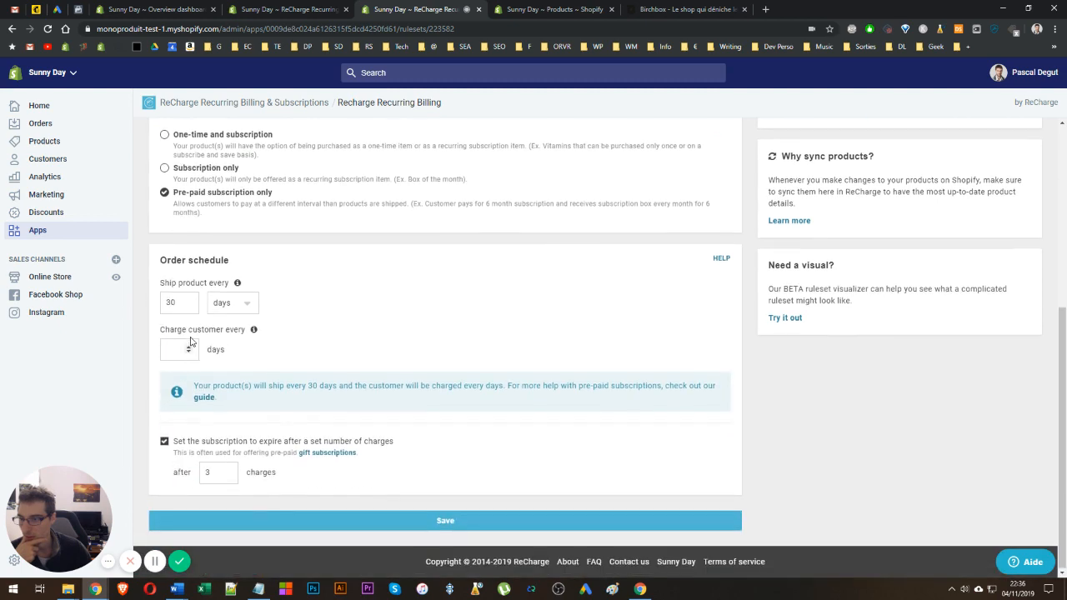
{"action": "left_click", "coordinate": [174, 350]}
{"action": "type", "text": "30"}
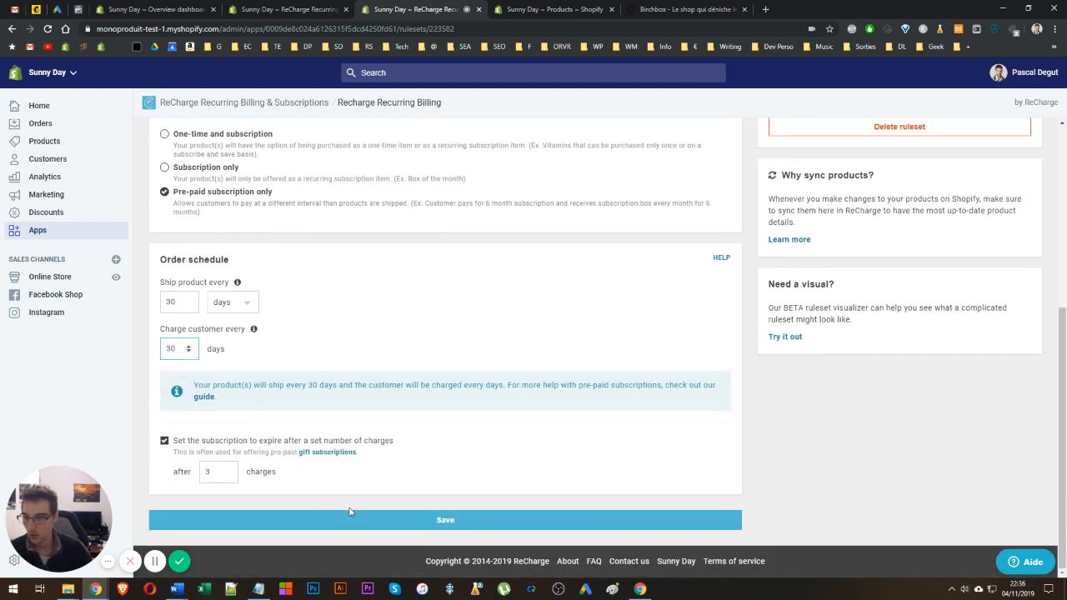
{"action": "left_click", "coordinate": [376, 521]}
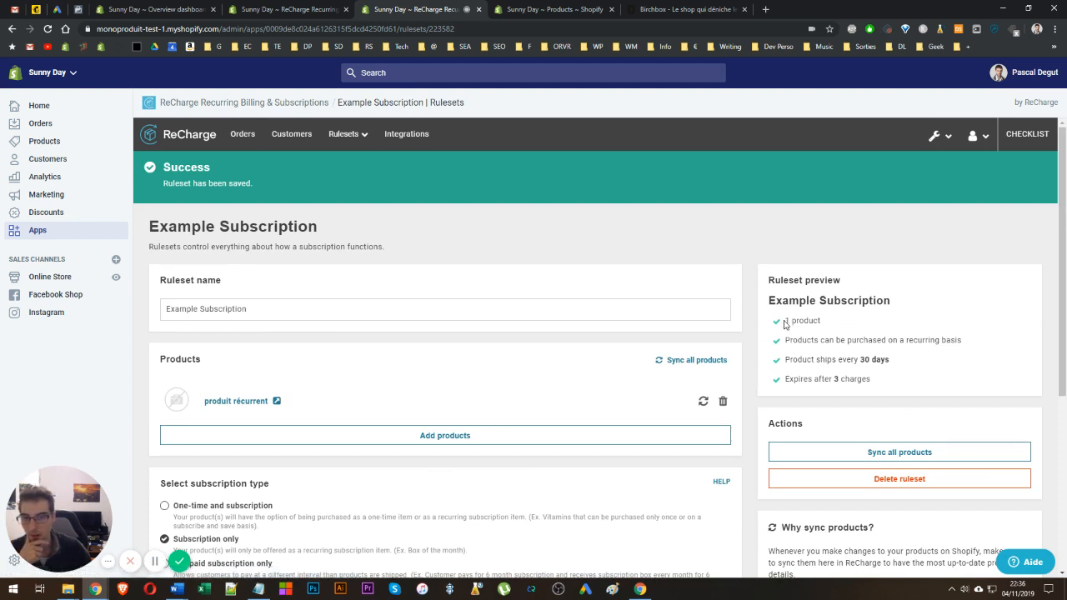
{"action": "left_click_drag", "start_coordinate": [784, 325], "coordinate": [901, 374]}
{"action": "left_click", "coordinate": [901, 375]}
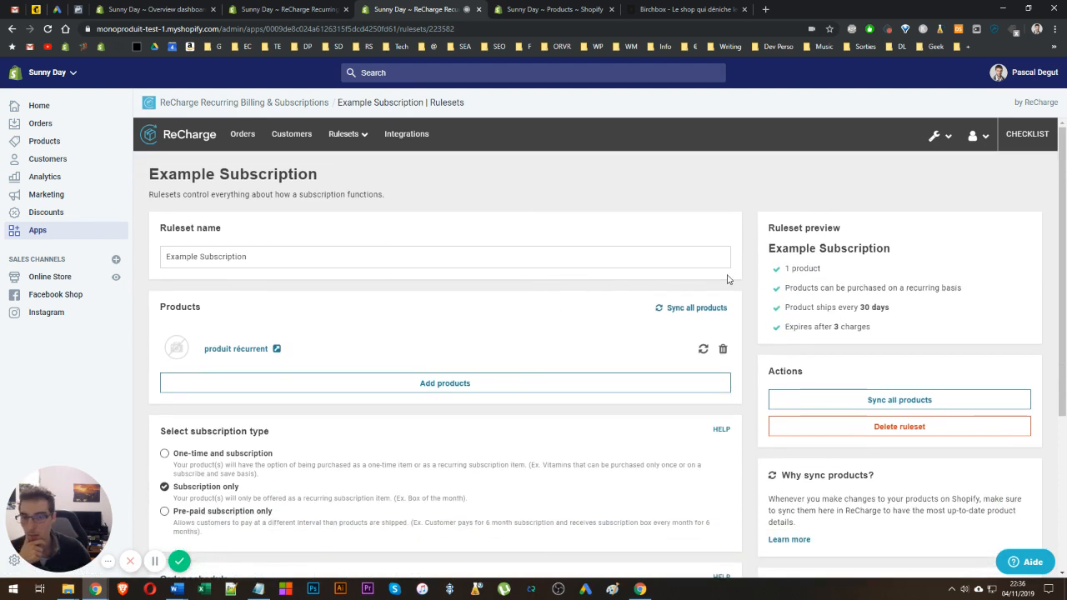
Review the product, recurring purchase, shipping and expiry rules in the Example Subscription ruleset preview
{"action": "left_click_drag", "start_coordinate": [778, 265], "coordinate": [859, 325]}
{"action": "left_click", "coordinate": [859, 325]}
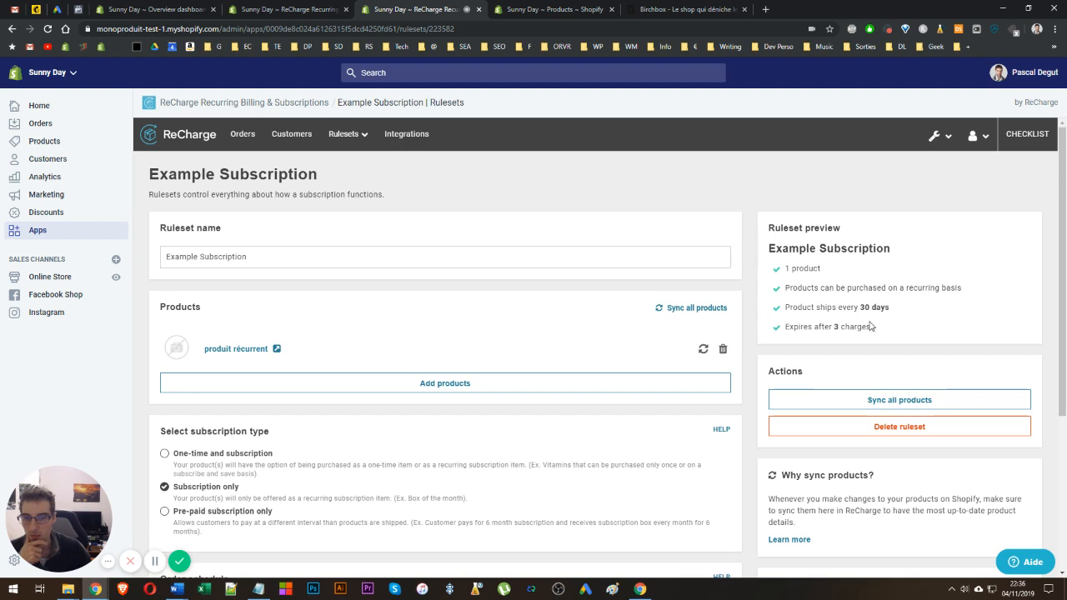
{"action": "scroll", "coordinate": [869, 326], "scroll_direction": "down", "scroll_amount": 3}
{"action": "scroll", "coordinate": [841, 196], "scroll_direction": "up", "scroll_amount": 3}
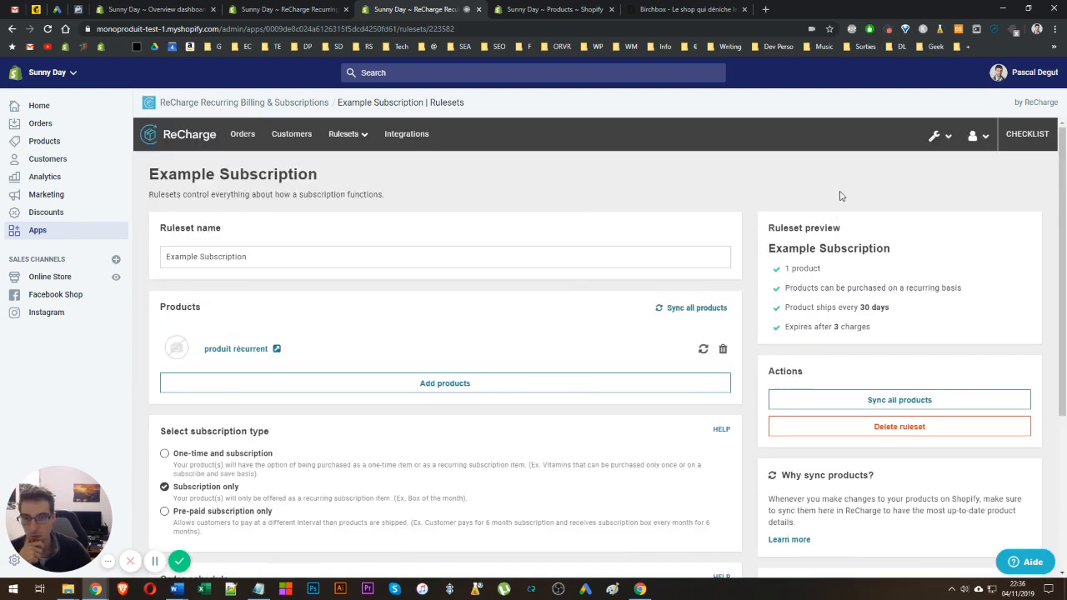
{"action": "left_click_drag", "start_coordinate": [780, 265], "coordinate": [874, 337]}
{"action": "left_click", "coordinate": [877, 338]}
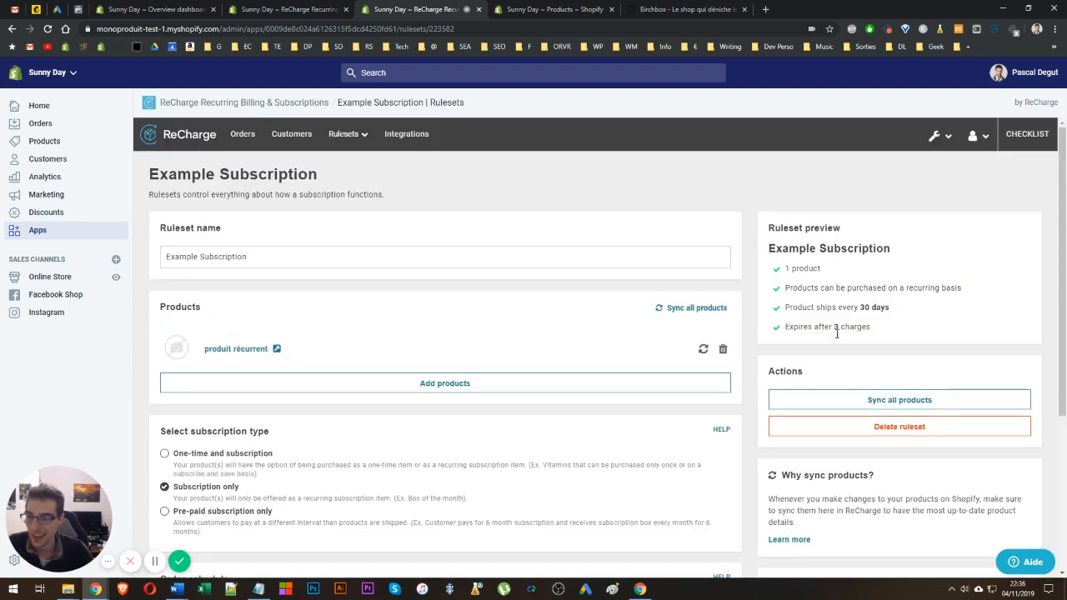
Open the gift subscriptions help article in a separate tab, skim it, and return to the ruleset
{"action": "scroll", "coordinate": [837, 334], "scroll_direction": "down", "scroll_amount": 3}
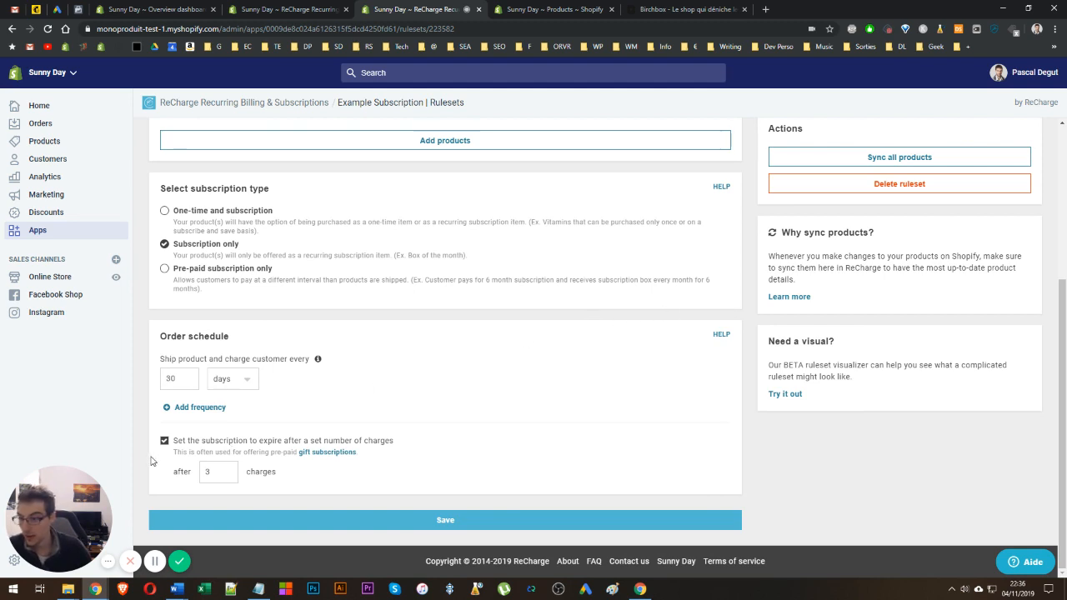
{"action": "left_click_drag", "start_coordinate": [171, 458], "coordinate": [272, 457]}
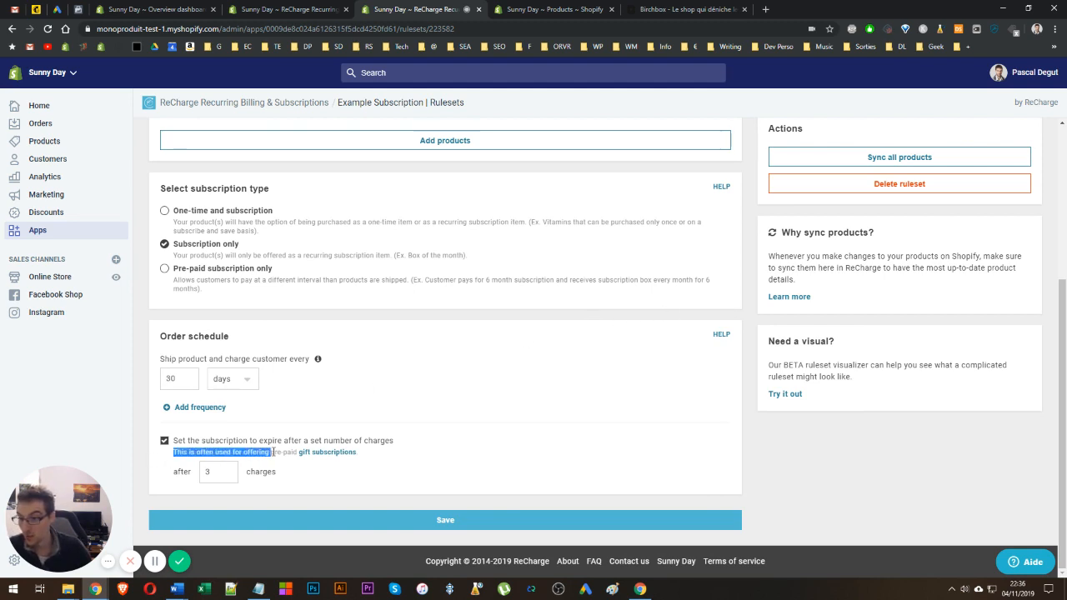
{"action": "right_click", "coordinate": [310, 458]}
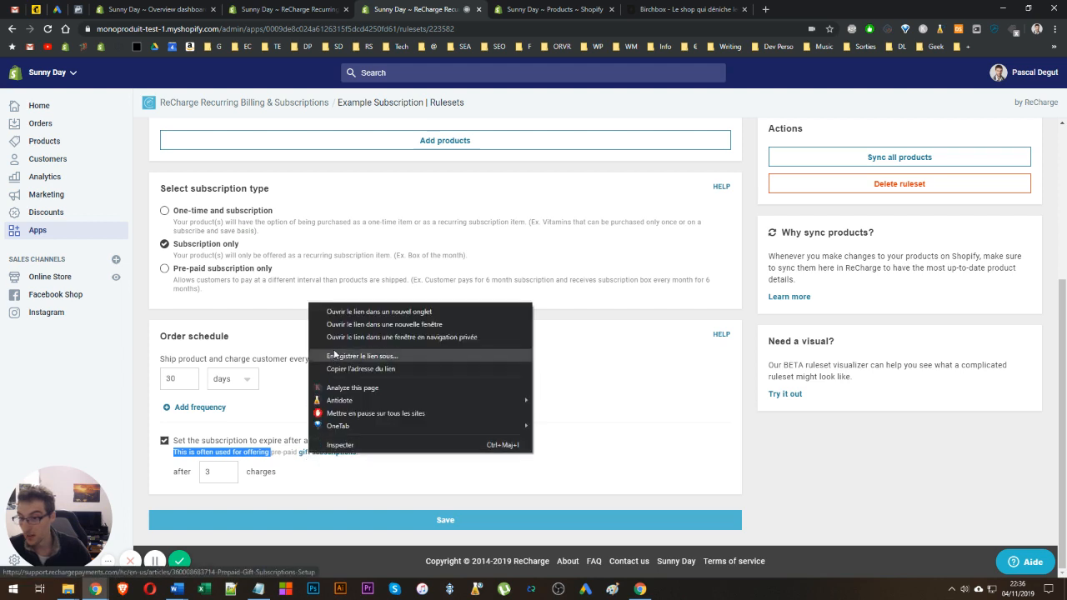
{"action": "left_click", "coordinate": [334, 310]}
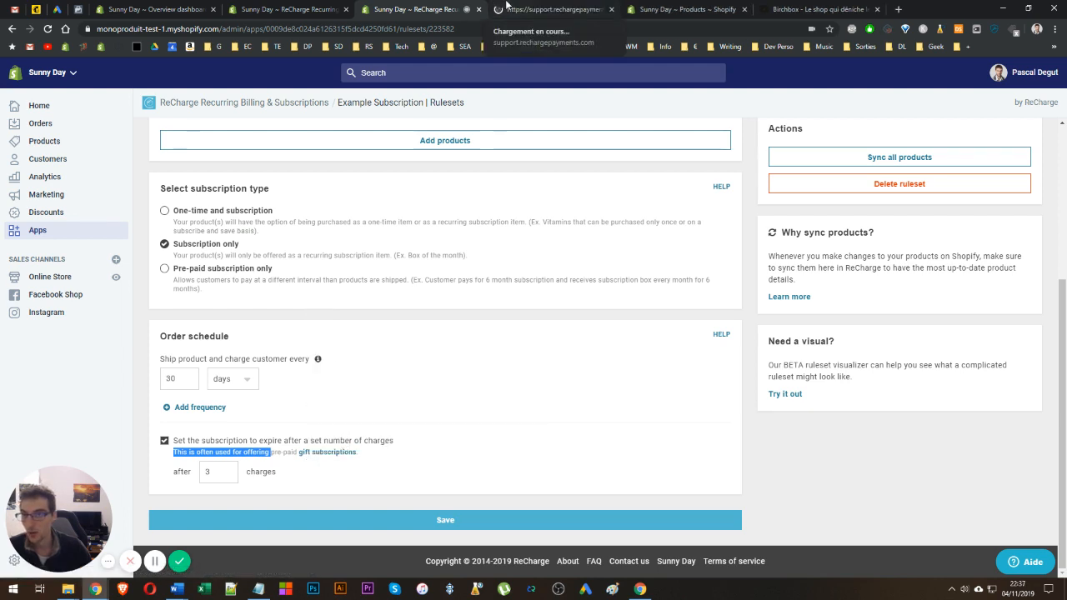
{"action": "key", "text": "ctrl+Tab"}
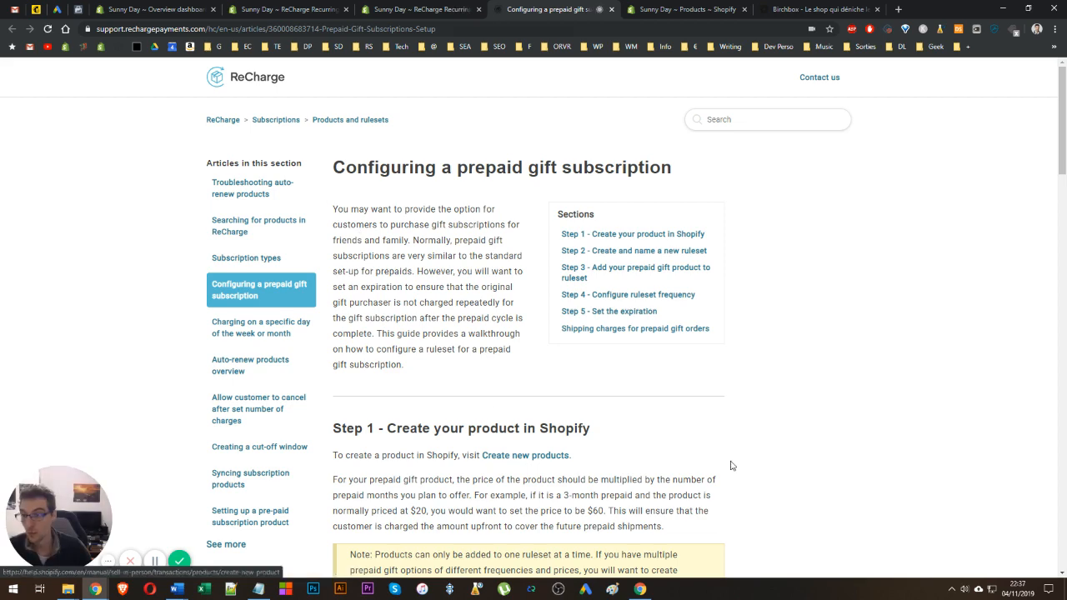
{"action": "scroll", "coordinate": [471, 266], "scroll_direction": "down", "scroll_amount": 6}
{"action": "scroll", "coordinate": [471, 267], "scroll_direction": "up", "scroll_amount": 10}
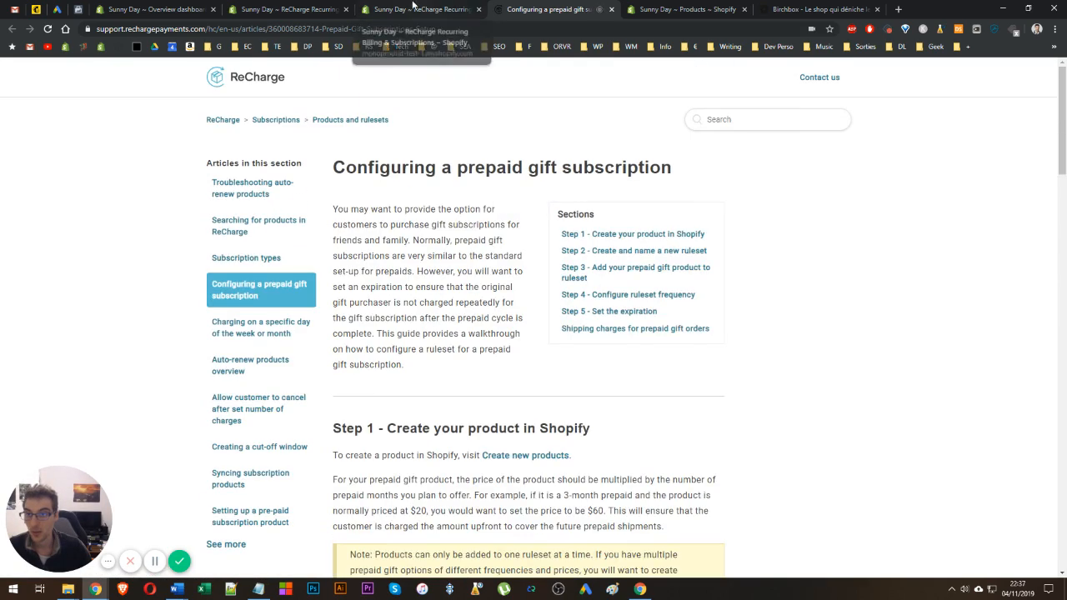
{"action": "key", "text": "ctrl+shift+Tab"}
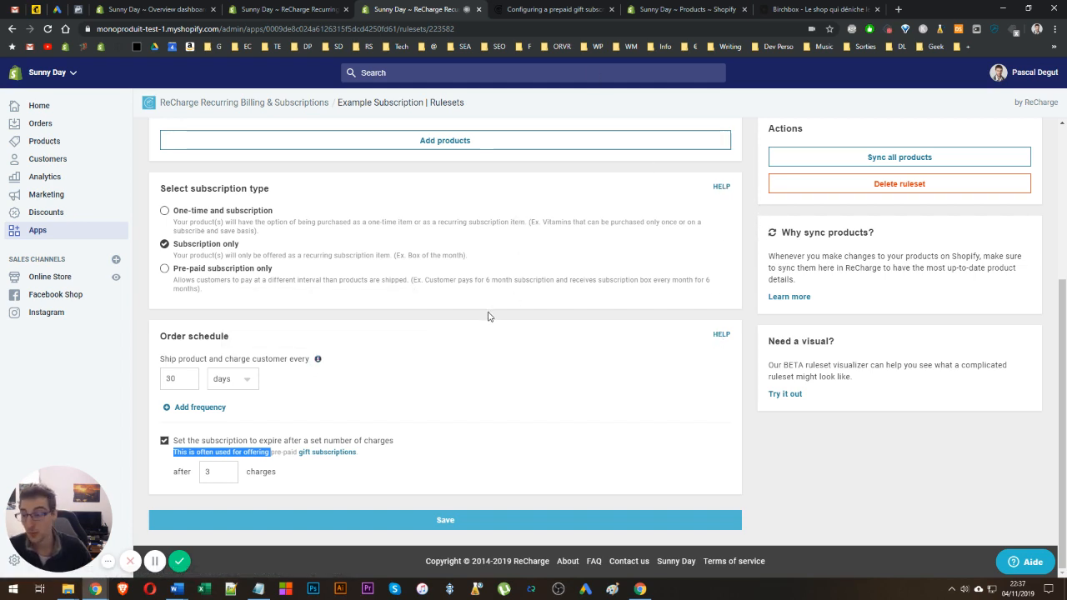
View ReCharge's processed orders page and its customers page
{"action": "scroll", "coordinate": [467, 322], "scroll_direction": "up", "scroll_amount": 3}
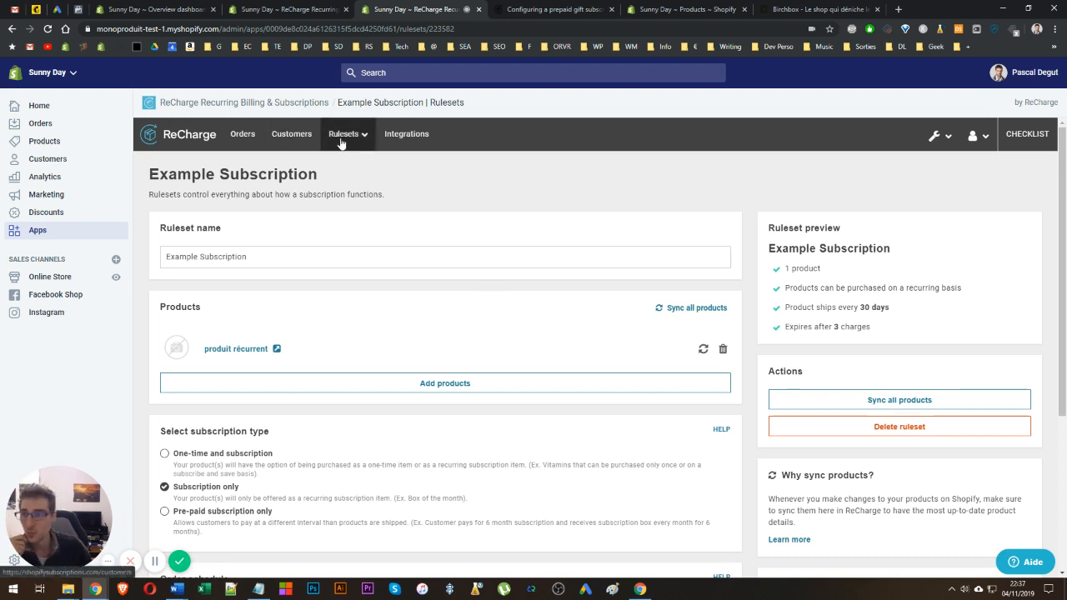
{"action": "left_click", "coordinate": [243, 135]}
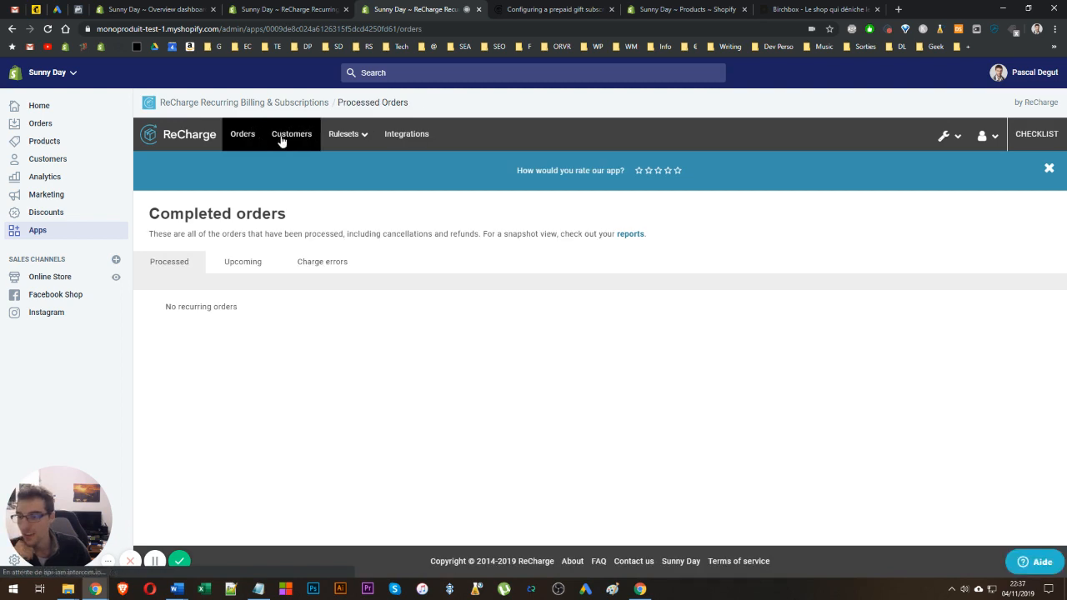
{"action": "left_click", "coordinate": [281, 140]}
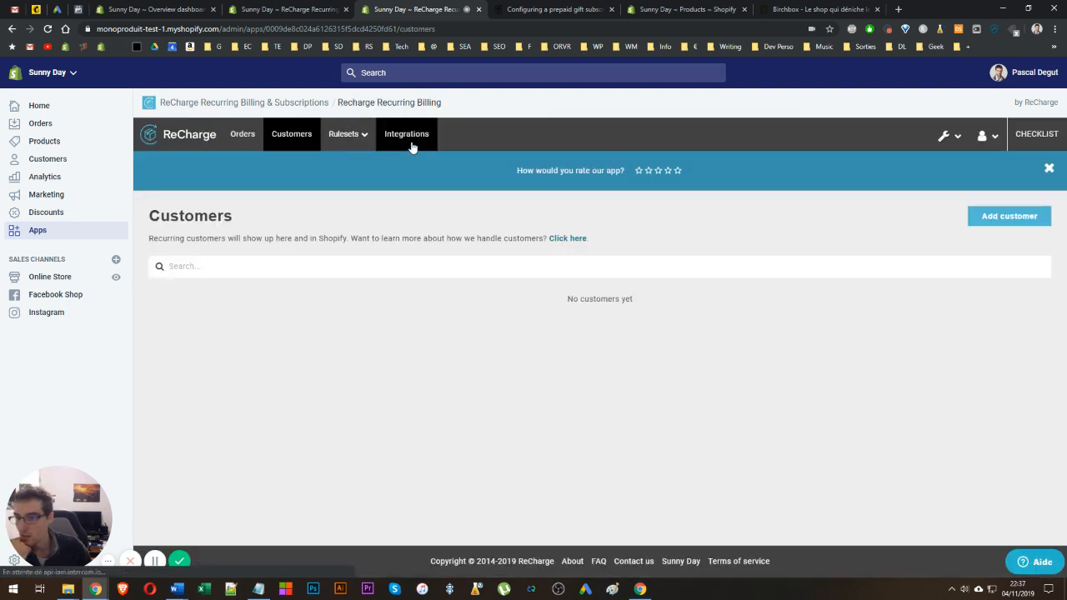
Open ReCharge's integrations page and browse the whole catalogue of third-party plugins
{"action": "left_click", "coordinate": [413, 144]}
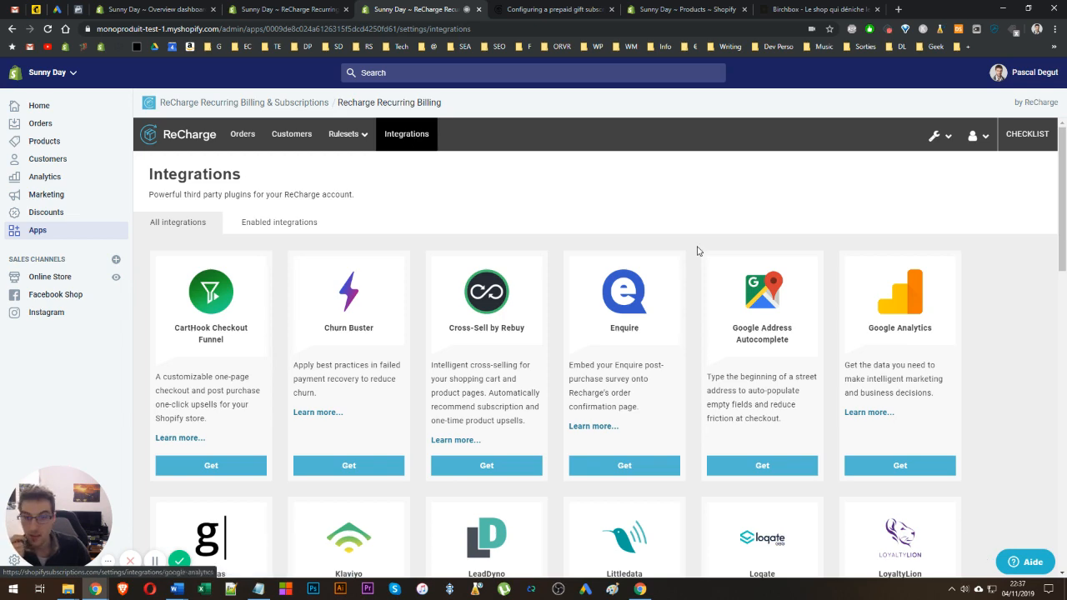
{"action": "scroll", "coordinate": [689, 420], "scroll_direction": "down", "scroll_amount": 4}
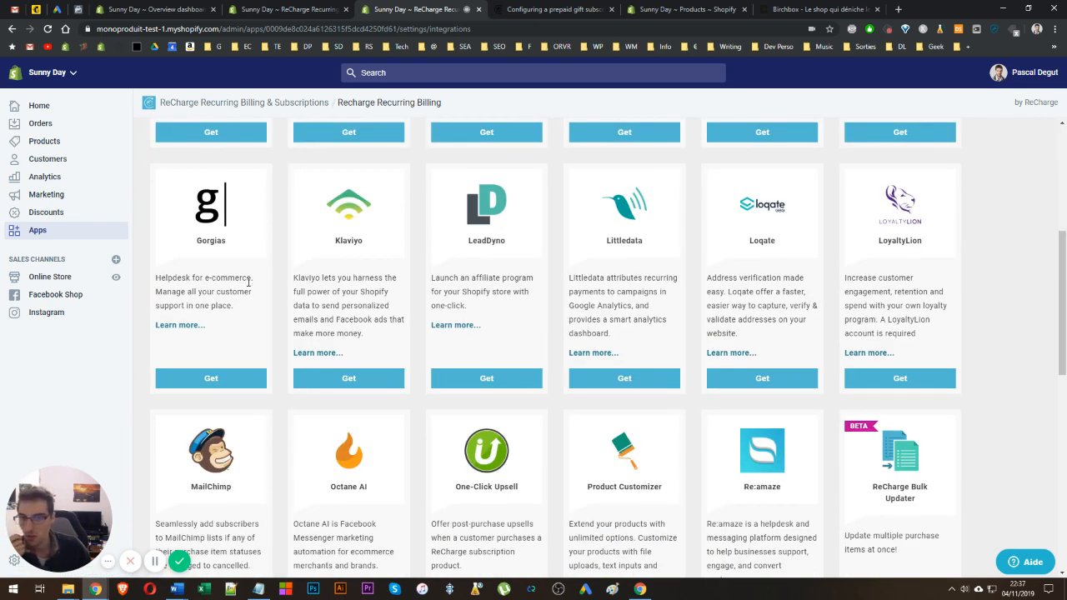
{"action": "scroll", "coordinate": [469, 306], "scroll_direction": "down", "scroll_amount": 3}
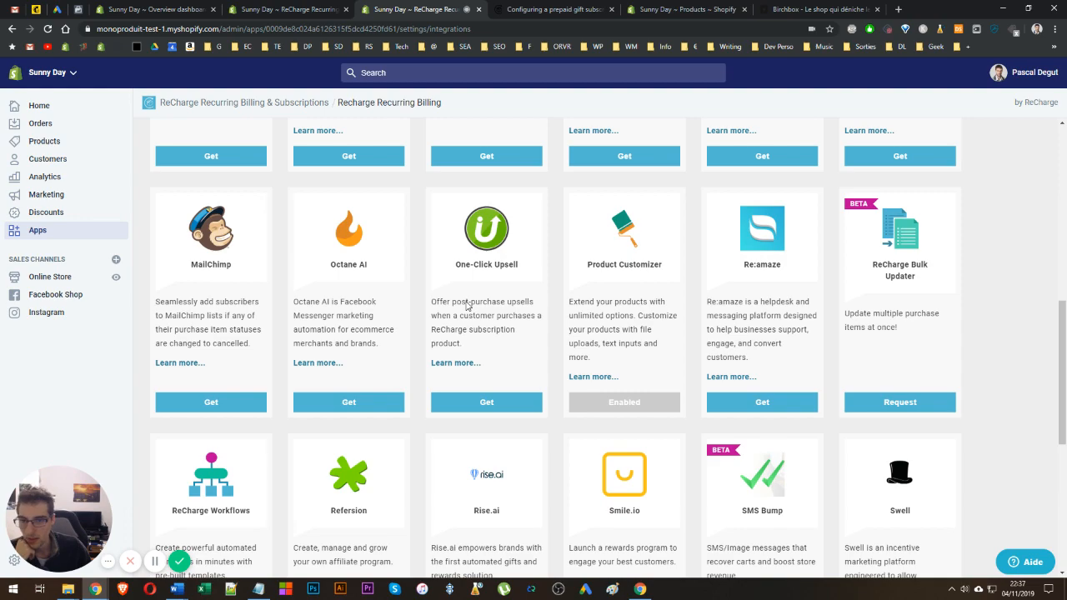
{"action": "scroll", "coordinate": [467, 306], "scroll_direction": "down", "scroll_amount": 4}
{"action": "scroll", "coordinate": [536, 209], "scroll_direction": "up", "scroll_amount": 10}
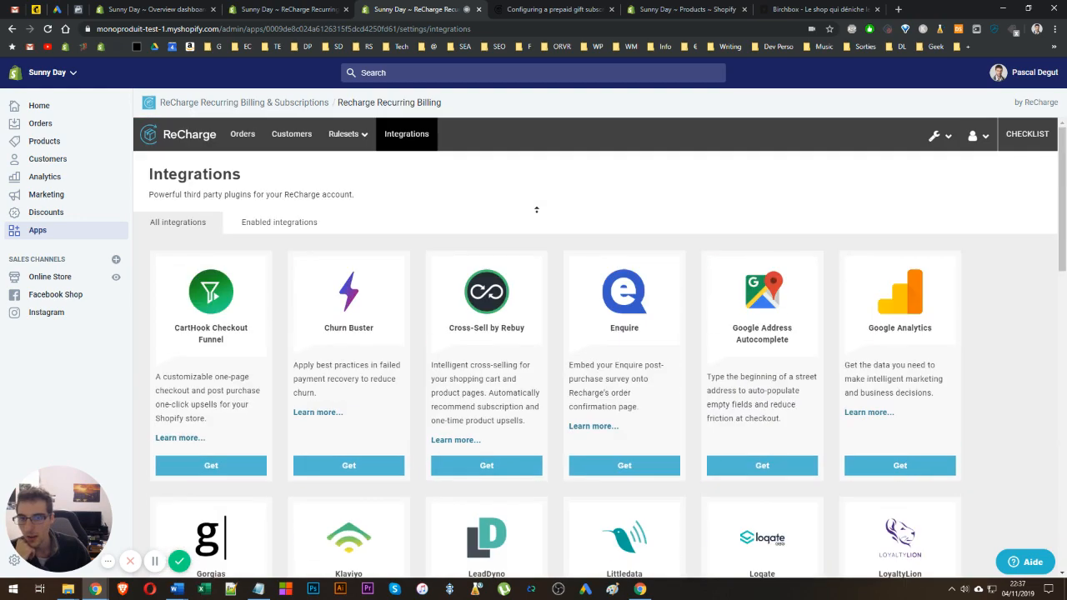
{"action": "scroll", "coordinate": [537, 358], "scroll_direction": "down", "scroll_amount": 6}
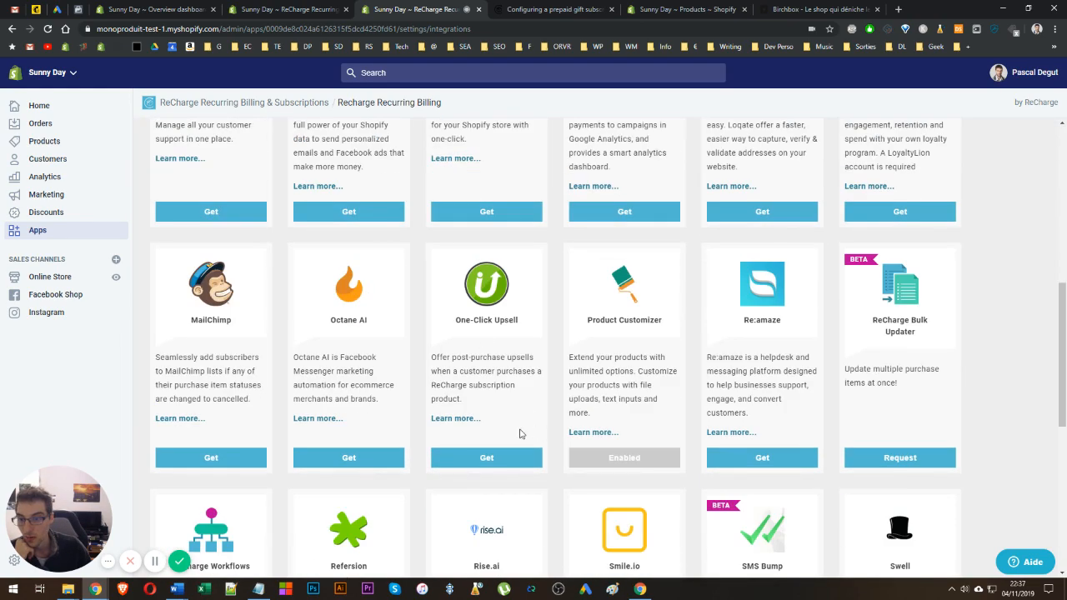
{"action": "scroll", "coordinate": [520, 434], "scroll_direction": "down", "scroll_amount": 3}
{"action": "scroll", "coordinate": [194, 406], "scroll_direction": "up", "scroll_amount": 4}
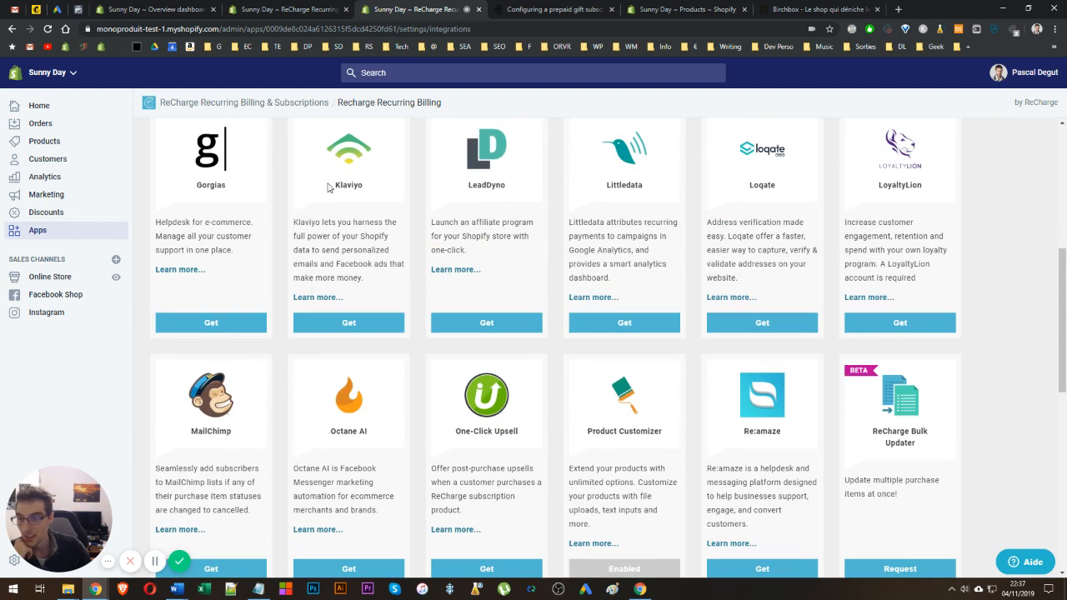
{"action": "scroll", "coordinate": [341, 250], "scroll_direction": "down", "scroll_amount": 5}
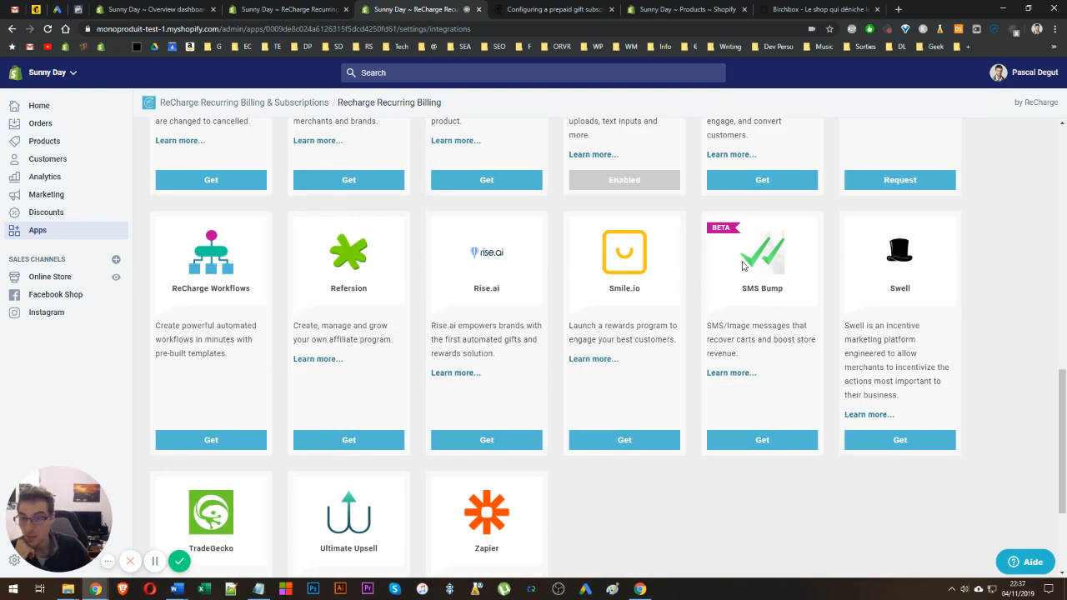
{"action": "scroll", "coordinate": [745, 265], "scroll_direction": "down", "scroll_amount": 4}
{"action": "scroll", "coordinate": [670, 279], "scroll_direction": "up", "scroll_amount": 3}
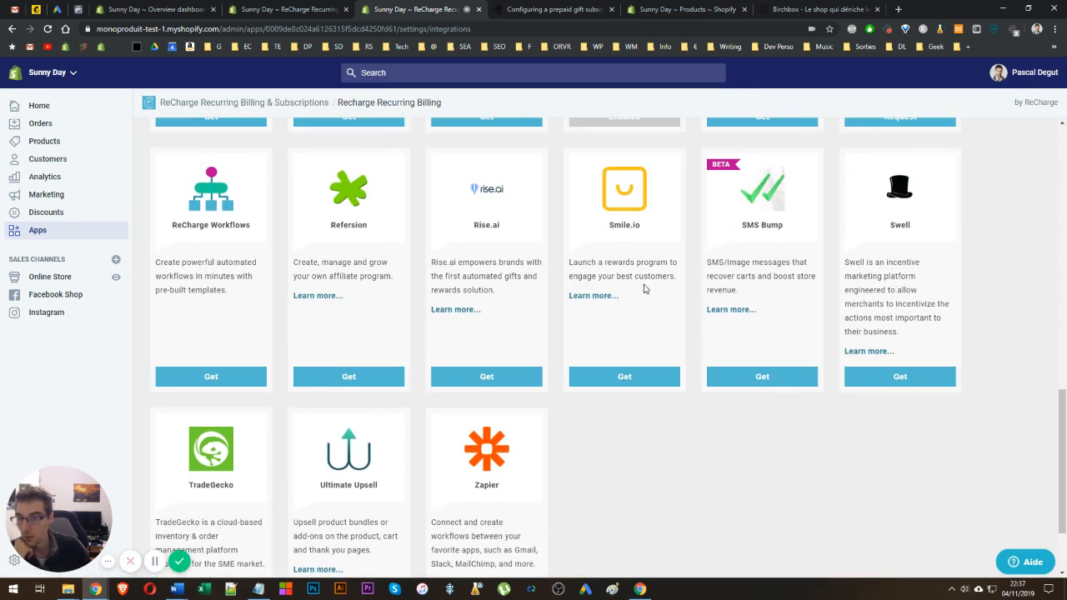
{"action": "scroll", "coordinate": [640, 311], "scroll_direction": "up", "scroll_amount": 10}
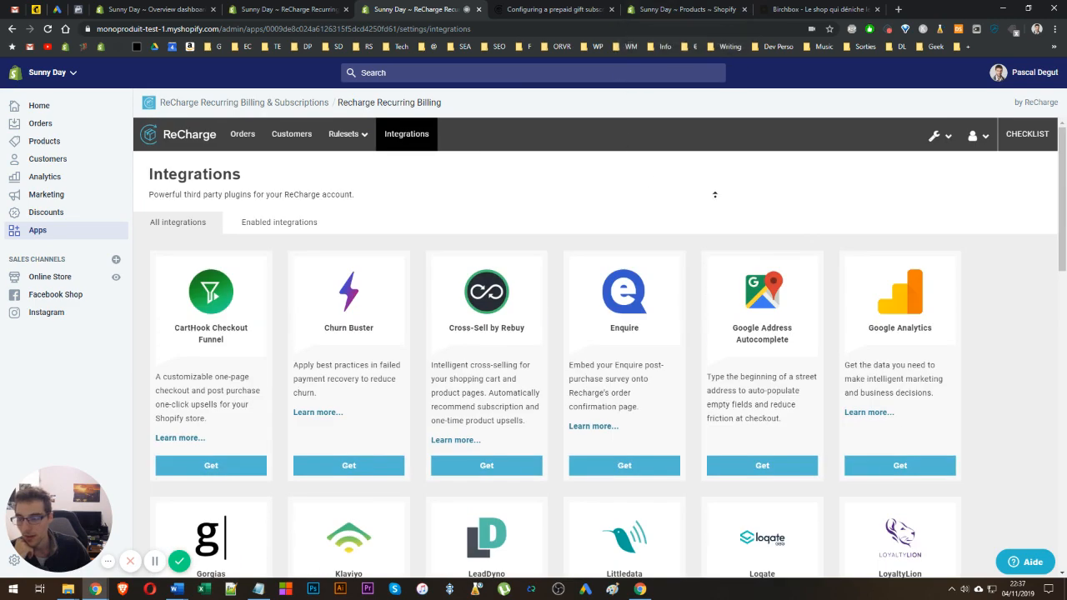
{"action": "scroll", "coordinate": [673, 276], "scroll_direction": "down", "scroll_amount": 1}
{"action": "scroll", "coordinate": [673, 276], "scroll_direction": "down", "scroll_amount": 5}
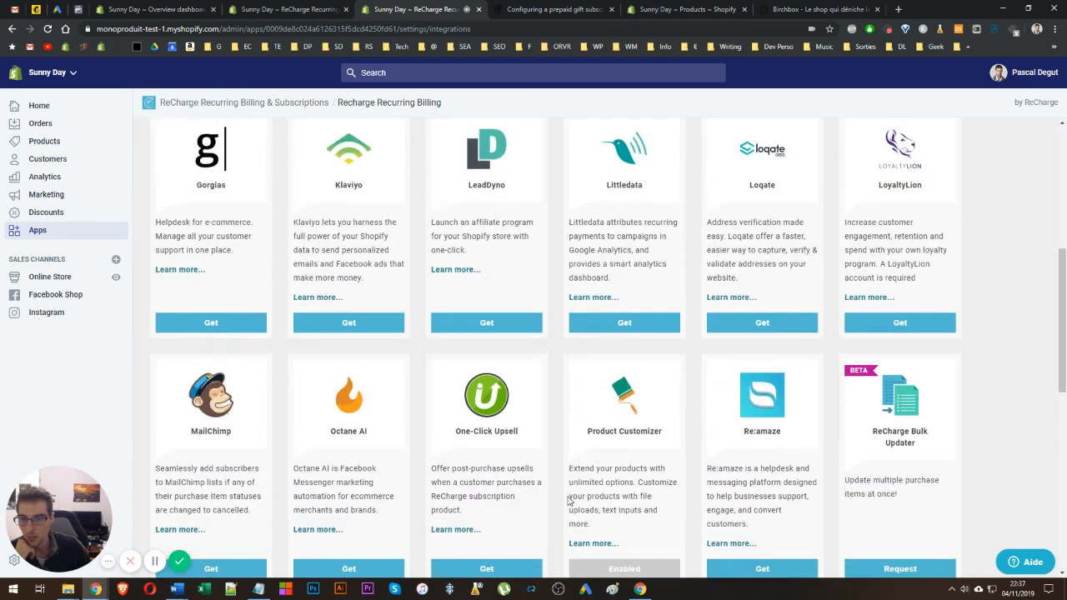
{"action": "scroll", "coordinate": [794, 201], "scroll_direction": "up", "scroll_amount": 5}
Open ReCharge's general settings and examine the retry limit and retry interval options for failed charges
{"action": "left_click", "coordinate": [934, 140]}
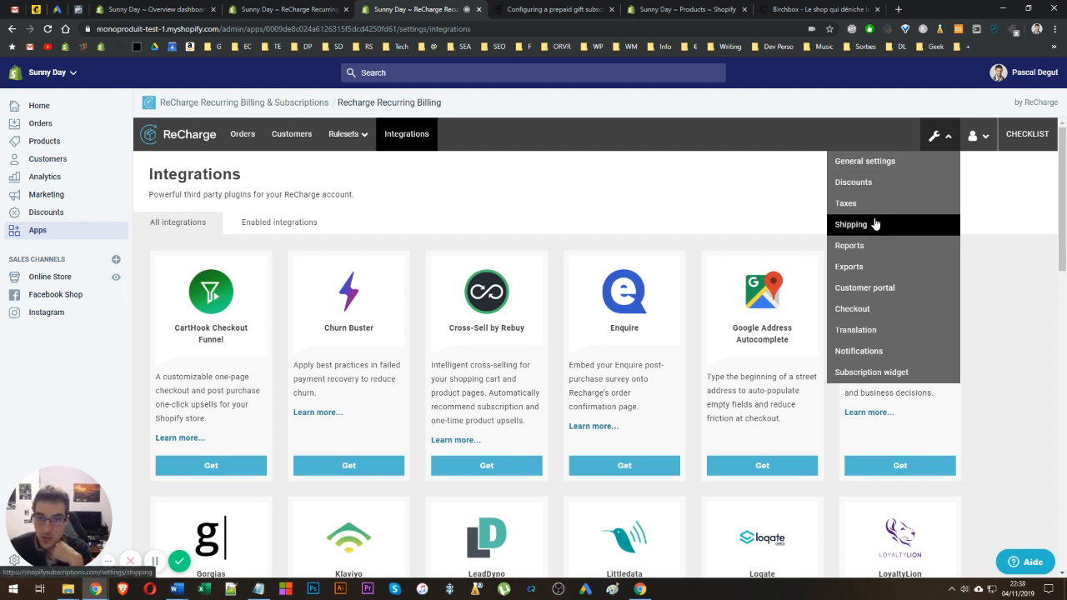
{"action": "left_click", "coordinate": [877, 173]}
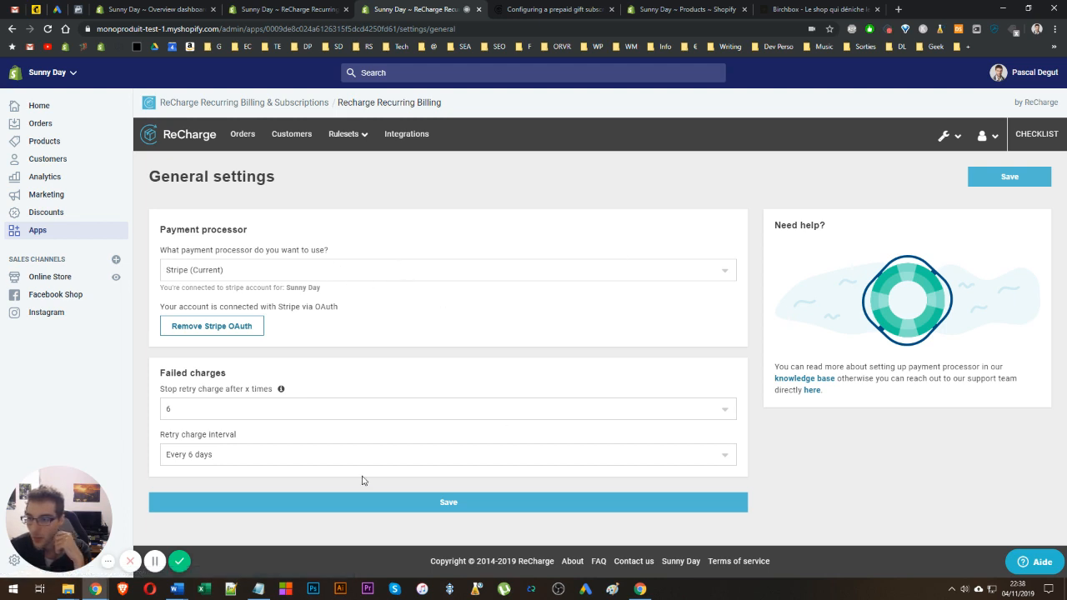
{"action": "left_click", "coordinate": [178, 409]}
{"action": "left_click", "coordinate": [203, 407]}
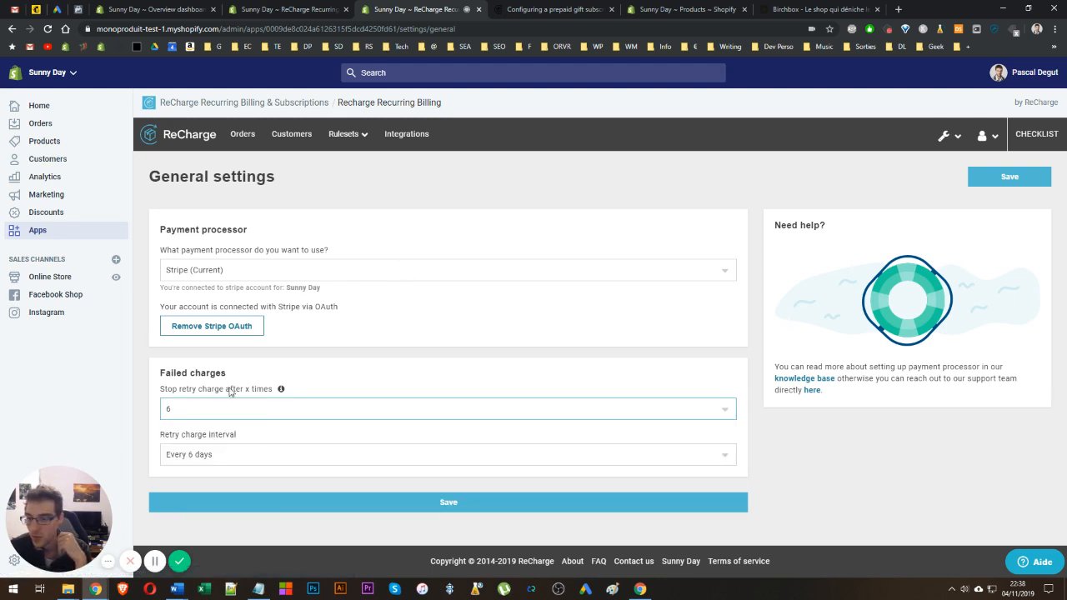
{"action": "left_click", "coordinate": [267, 410]}
{"action": "left_click", "coordinate": [173, 401]}
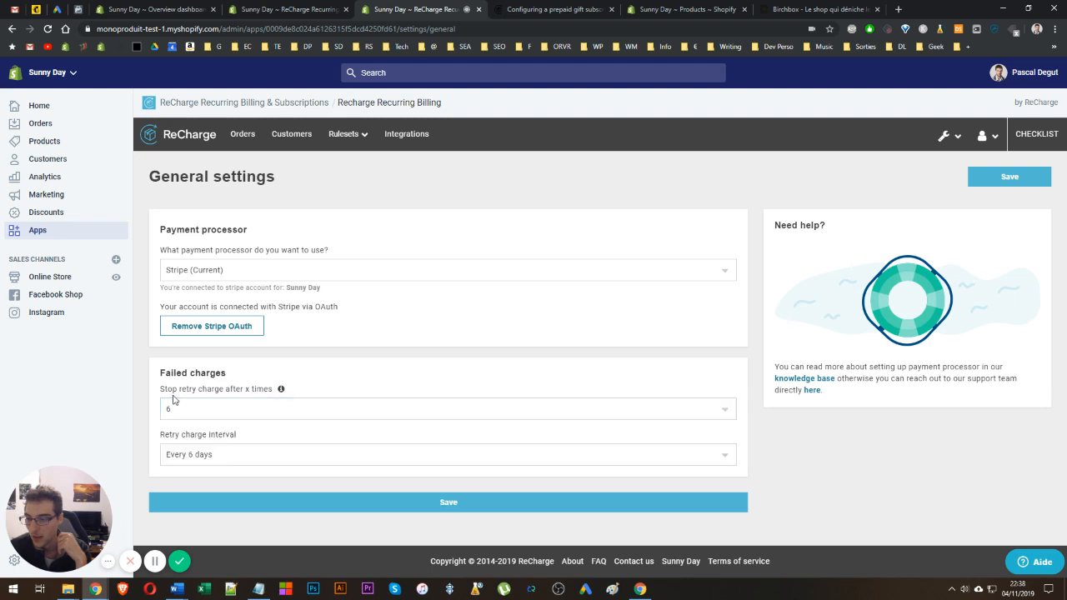
{"action": "left_click", "coordinate": [233, 453]}
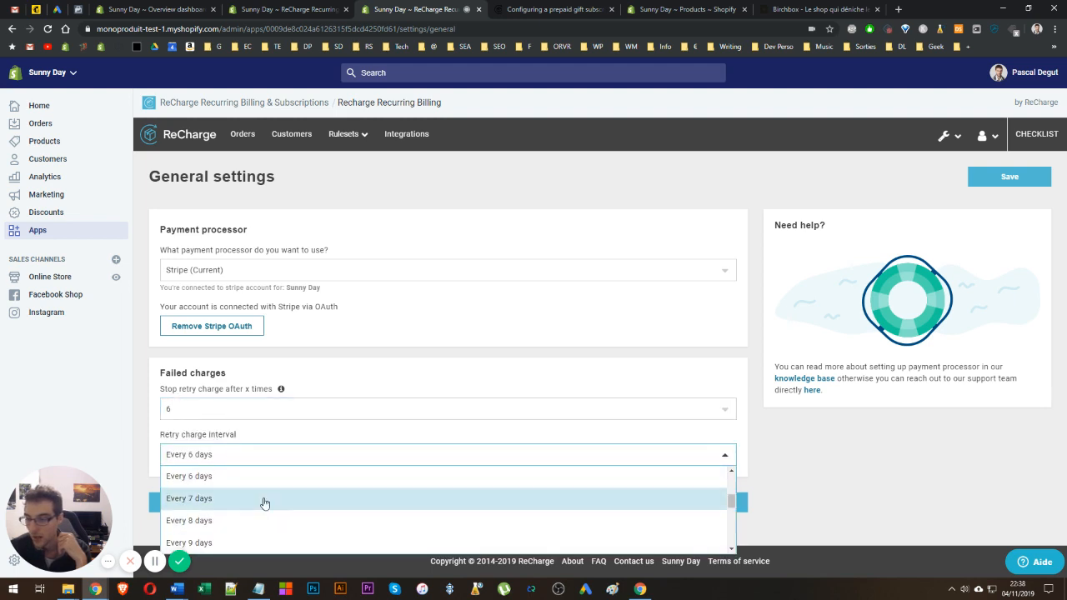
{"action": "left_click", "coordinate": [493, 370]}
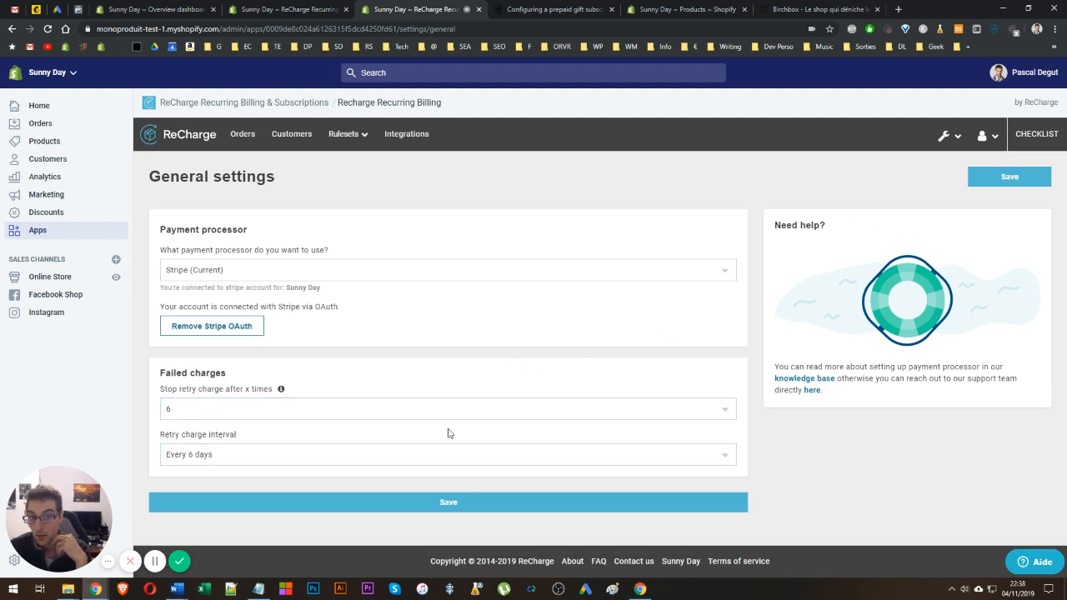
{"action": "left_click", "coordinate": [302, 408]}
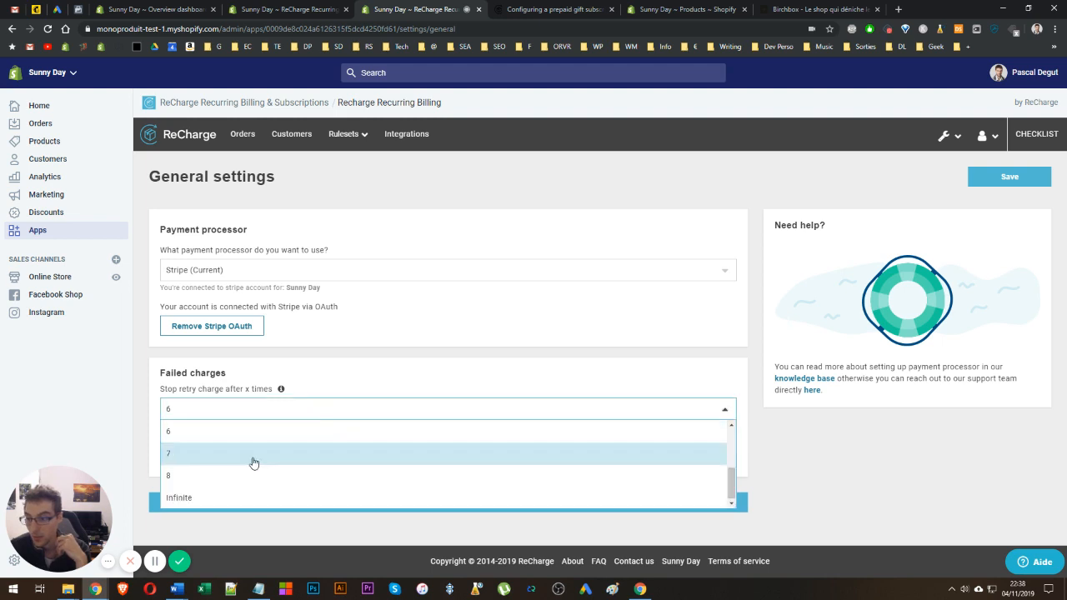
{"action": "left_click", "coordinate": [609, 342]}
View ReCharge's discounts page and open the taxes settings
{"action": "left_click", "coordinate": [948, 135]}
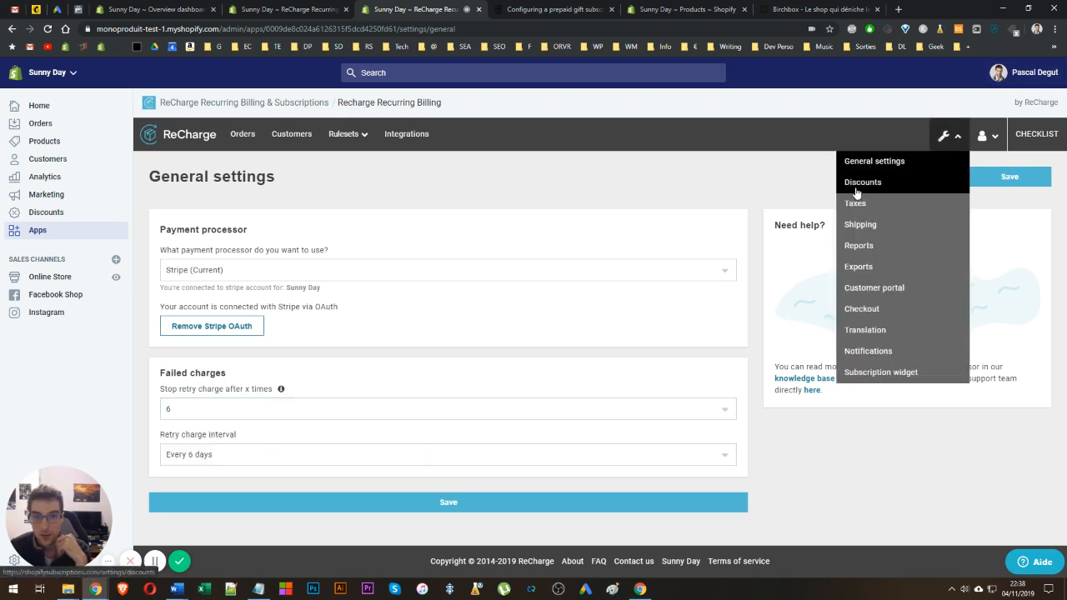
{"action": "left_click", "coordinate": [855, 192]}
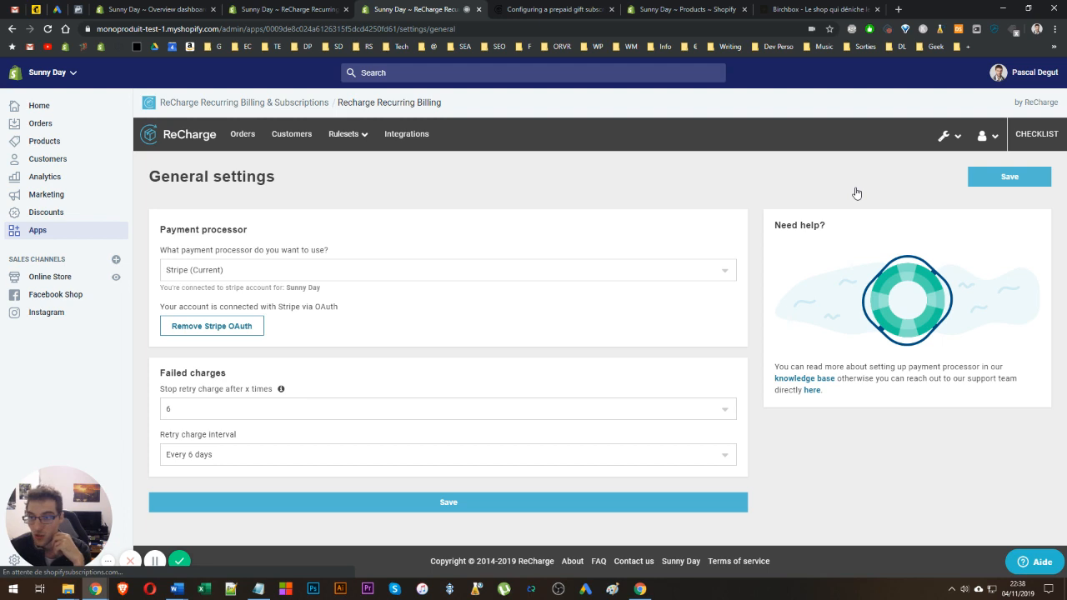
{"action": "left_click", "coordinate": [945, 135]}
{"action": "left_click", "coordinate": [909, 182]}
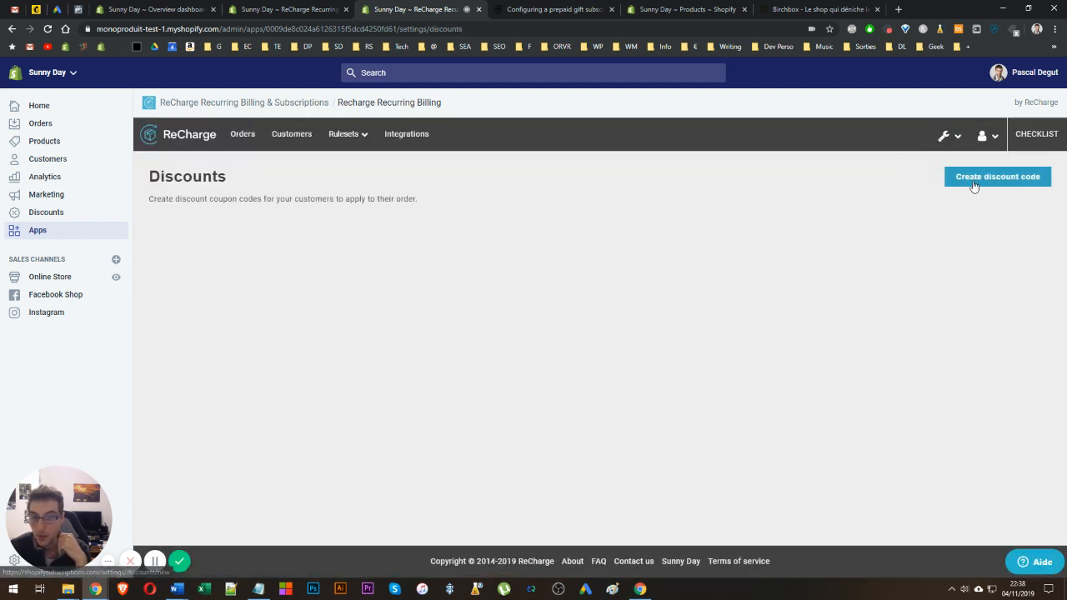
{"action": "left_click", "coordinate": [936, 140]}
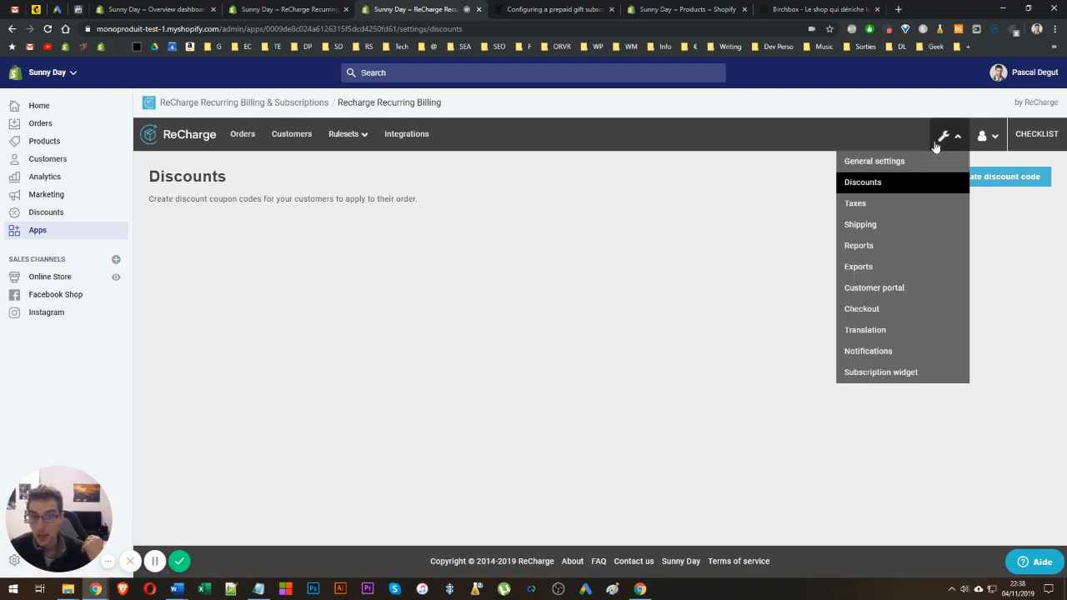
{"action": "left_click", "coordinate": [868, 204]}
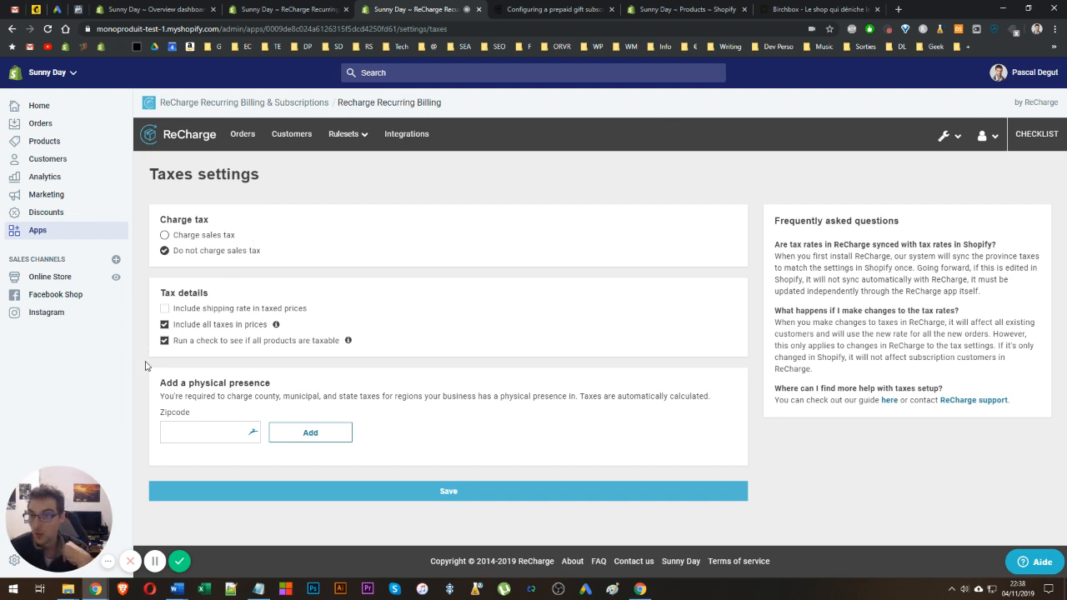
Open ReCharge's shipping settings and examine the shipping rate, error handling and destination country options
{"action": "left_click", "coordinate": [344, 149]}
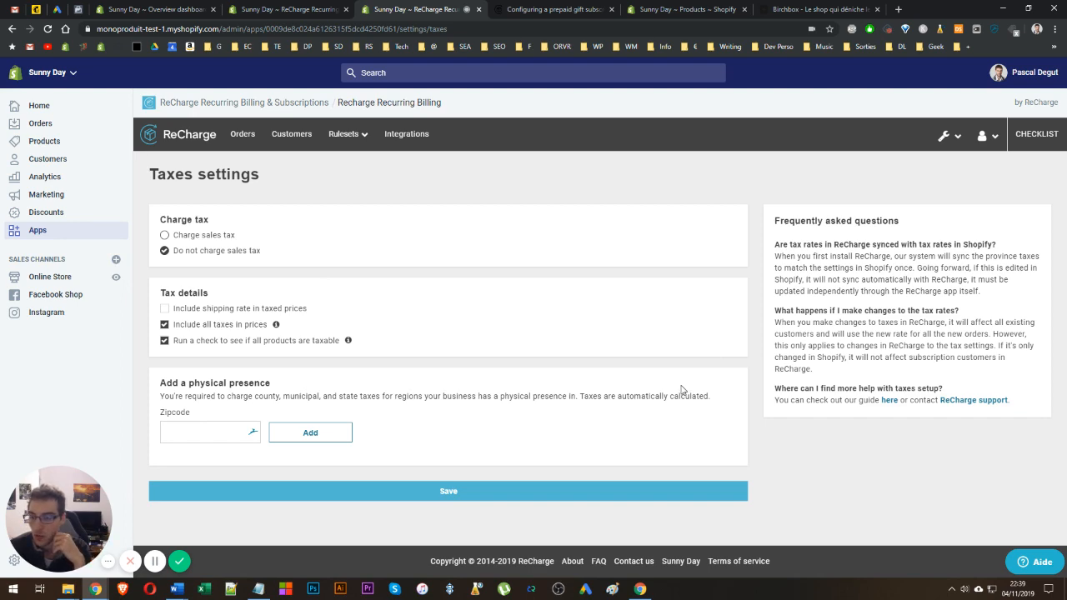
{"action": "left_click", "coordinate": [948, 136]}
{"action": "left_click", "coordinate": [860, 224]}
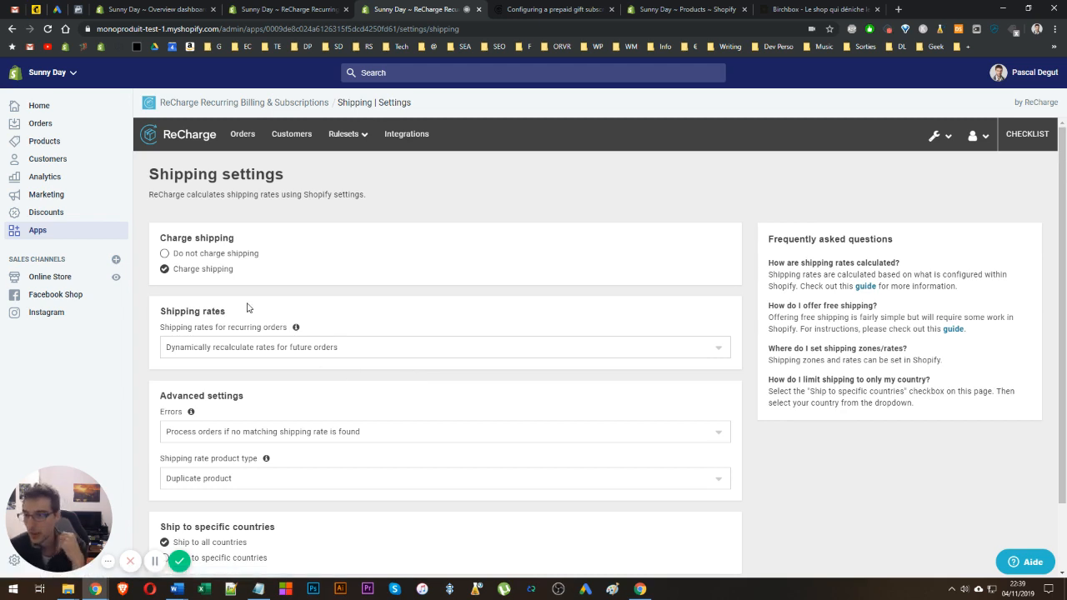
{"action": "scroll", "coordinate": [297, 284], "scroll_direction": "down", "scroll_amount": 1}
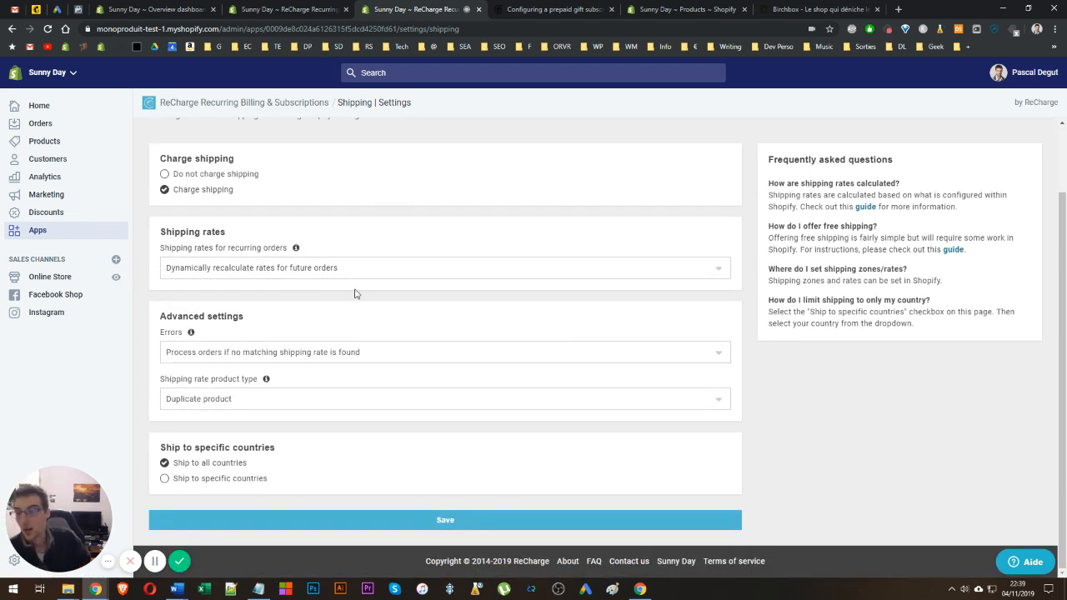
{"action": "left_click", "coordinate": [383, 355]}
{"action": "left_click", "coordinate": [364, 347]}
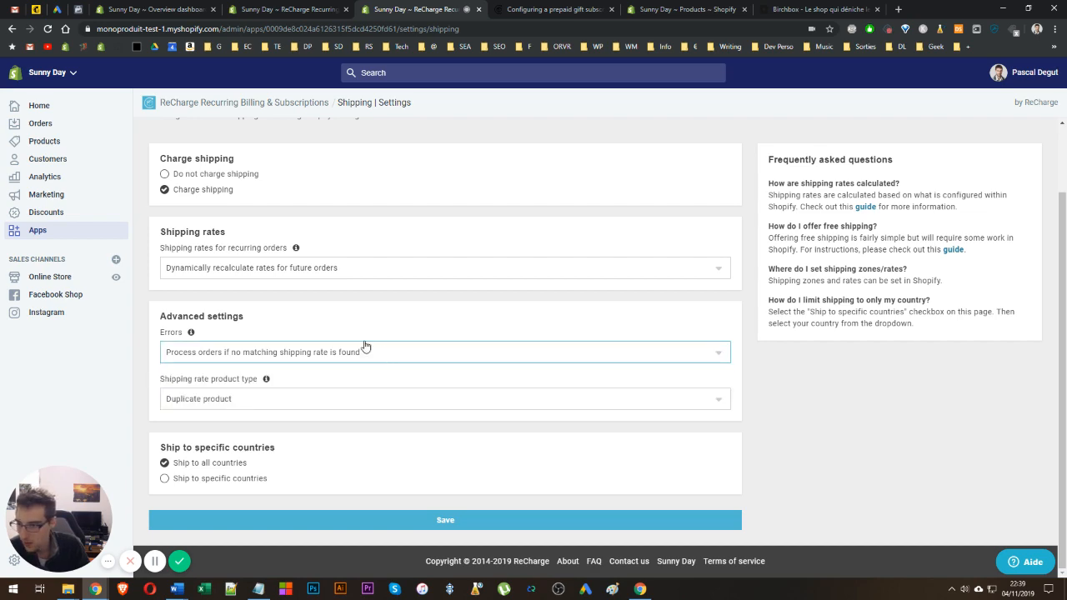
{"action": "scroll", "coordinate": [350, 269], "scroll_direction": "up", "scroll_amount": 1}
Open ReCharge's order reports page and dismiss the launch message
{"action": "left_click", "coordinate": [934, 135]}
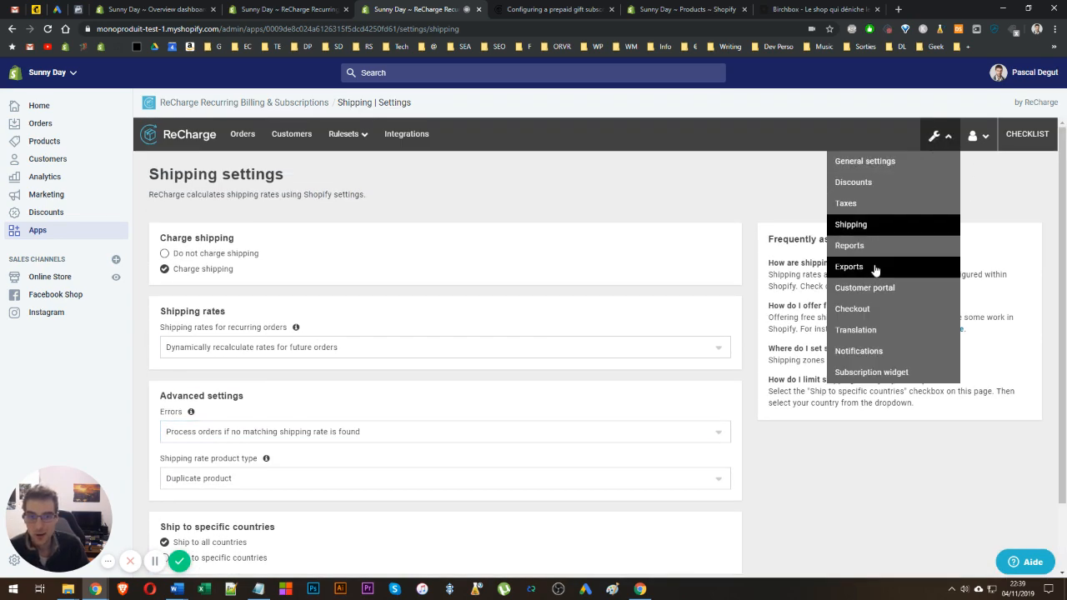
{"action": "left_click", "coordinate": [873, 248]}
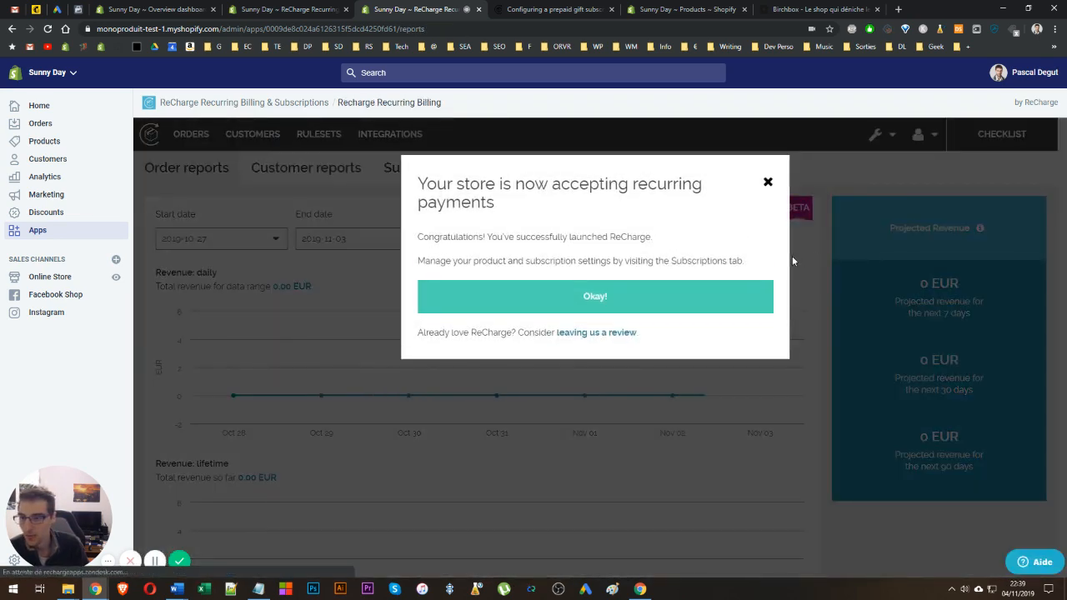
{"action": "left_click", "coordinate": [768, 182]}
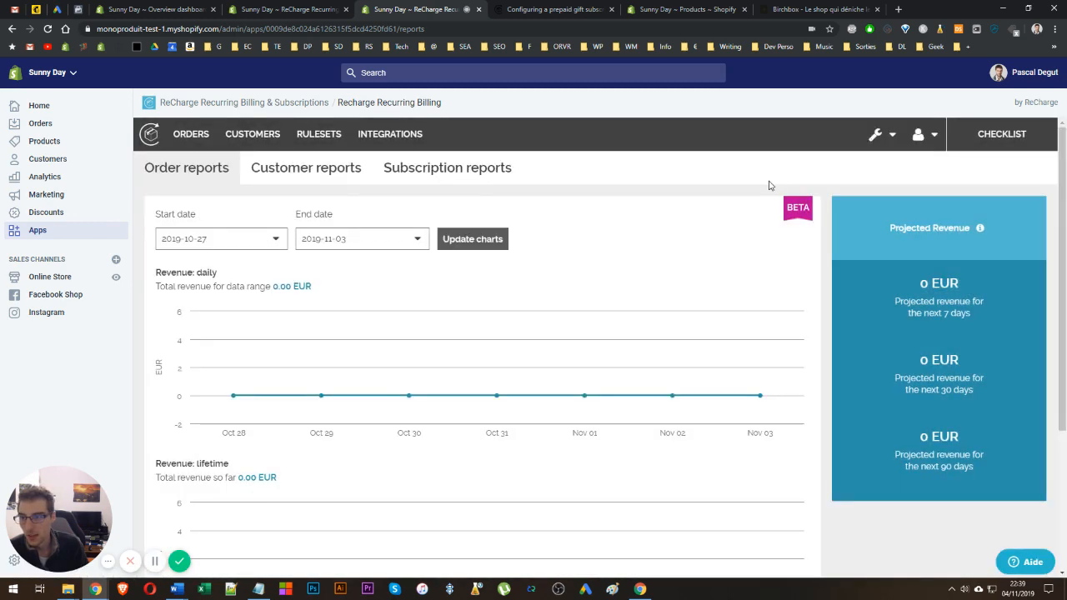
Open the CSV exports page and look through the available order and customer exports
{"action": "left_click", "coordinate": [884, 136]}
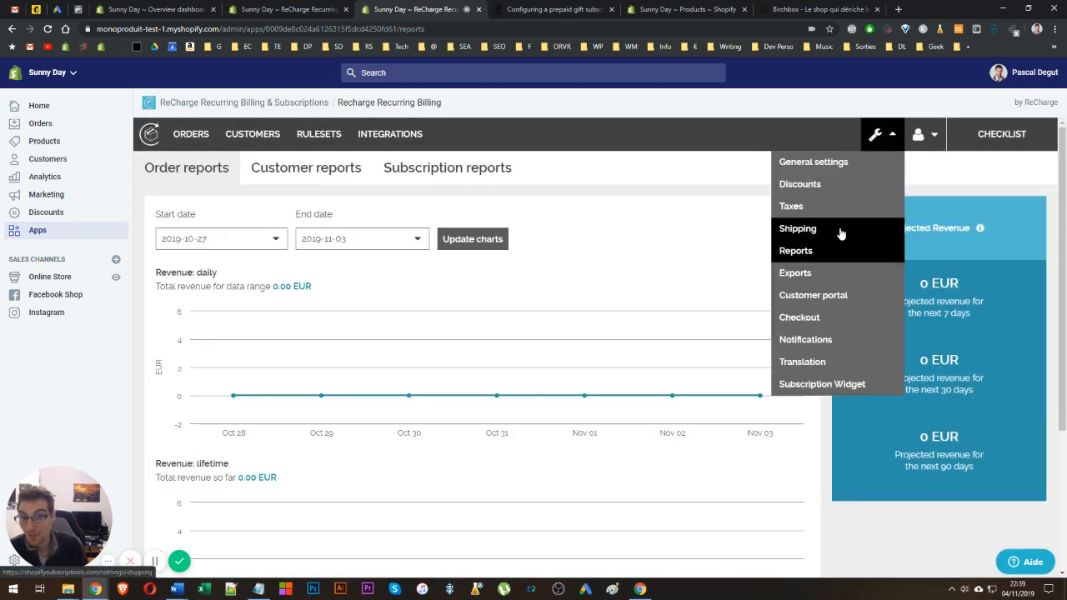
{"action": "left_click", "coordinate": [814, 279]}
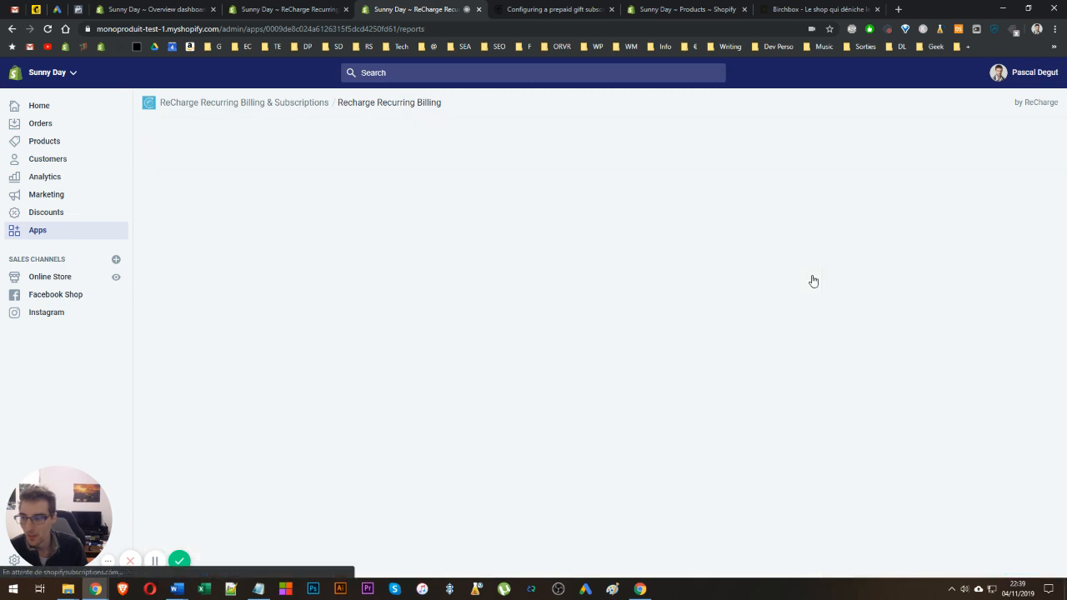
{"action": "scroll", "coordinate": [813, 283], "scroll_direction": "down", "scroll_amount": 3}
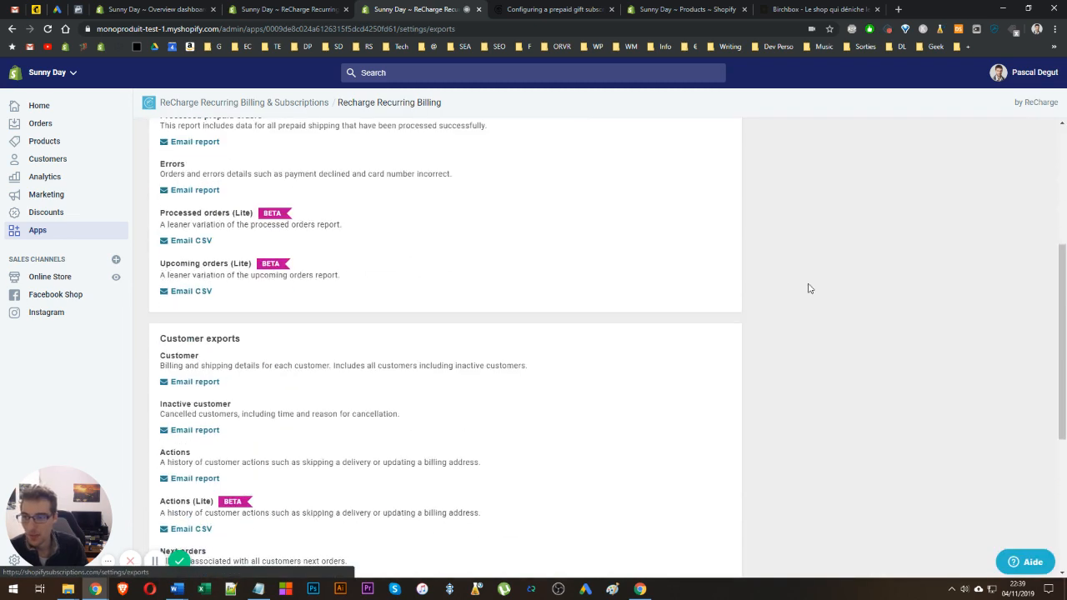
{"action": "scroll", "coordinate": [808, 288], "scroll_direction": "up", "scroll_amount": 3}
Open the customer portal settings and review portal location, custom styles, customer permissions and cancellation options
{"action": "left_click", "coordinate": [934, 136]}
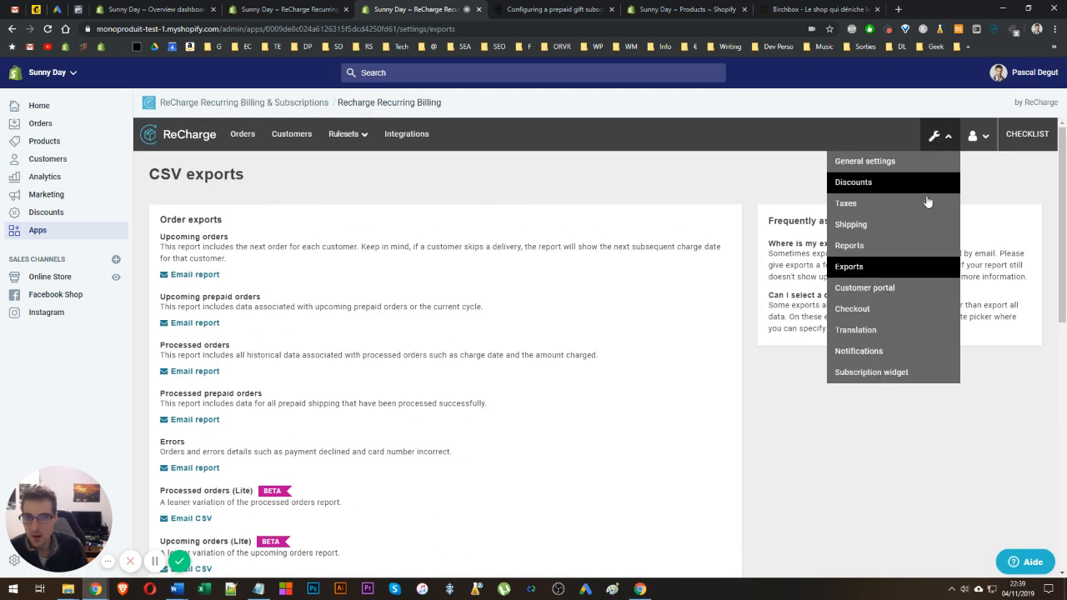
{"action": "left_click", "coordinate": [882, 299]}
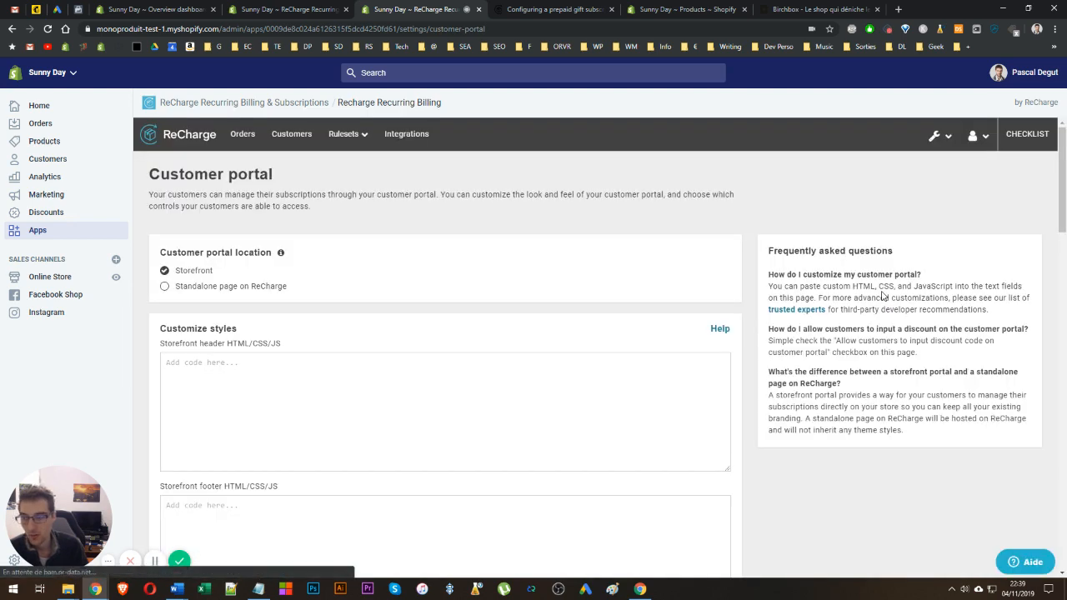
{"action": "scroll", "coordinate": [831, 309], "scroll_direction": "down", "scroll_amount": 4}
{"action": "scroll", "coordinate": [831, 311], "scroll_direction": "up", "scroll_amount": 2}
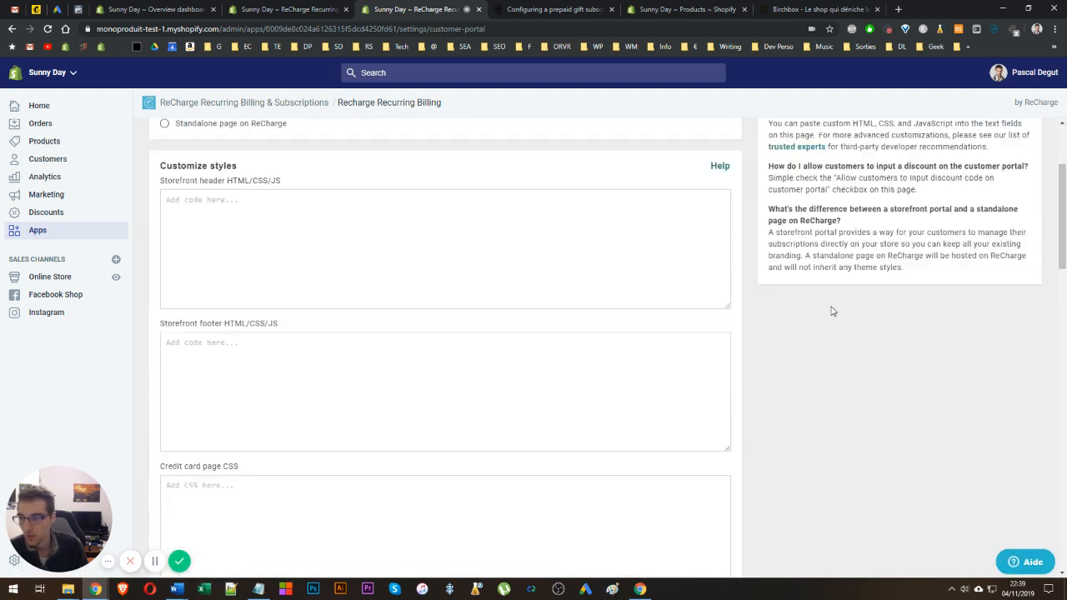
{"action": "scroll", "coordinate": [831, 311], "scroll_direction": "up", "scroll_amount": 2}
{"action": "scroll", "coordinate": [817, 334], "scroll_direction": "down", "scroll_amount": 10}
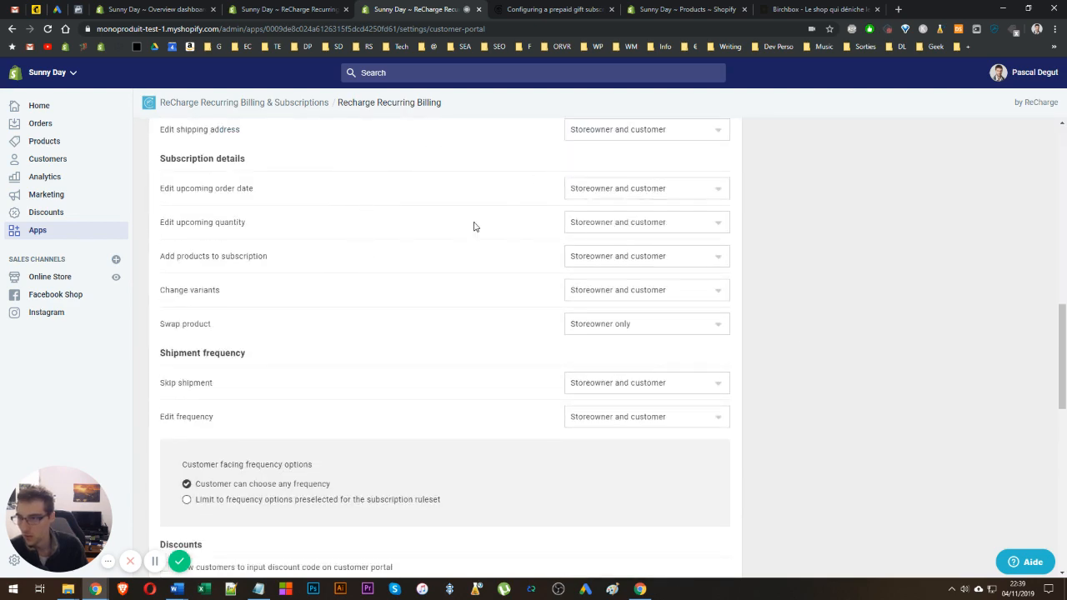
{"action": "scroll", "coordinate": [767, 376], "scroll_direction": "down", "scroll_amount": 4}
{"action": "scroll", "coordinate": [784, 116], "scroll_direction": "up", "scroll_amount": 13}
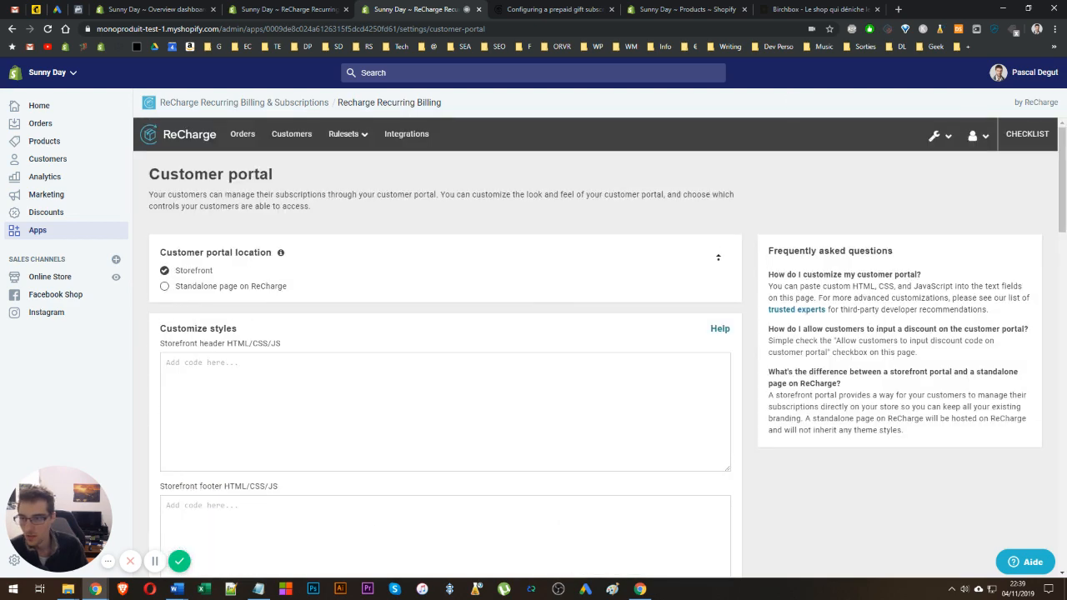
{"action": "scroll", "coordinate": [703, 385], "scroll_direction": "down", "scroll_amount": 16}
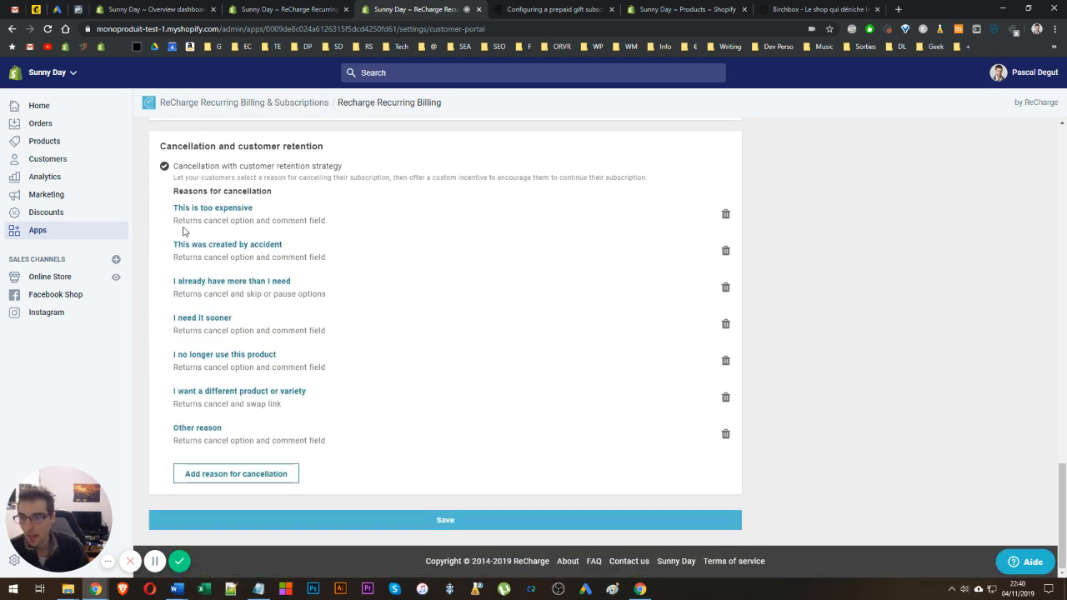
Review the reasons for cancellation and view the retention strategy for "This is too expensive", returning to the customer portal settings
{"action": "triple_click", "coordinate": [241, 191]}
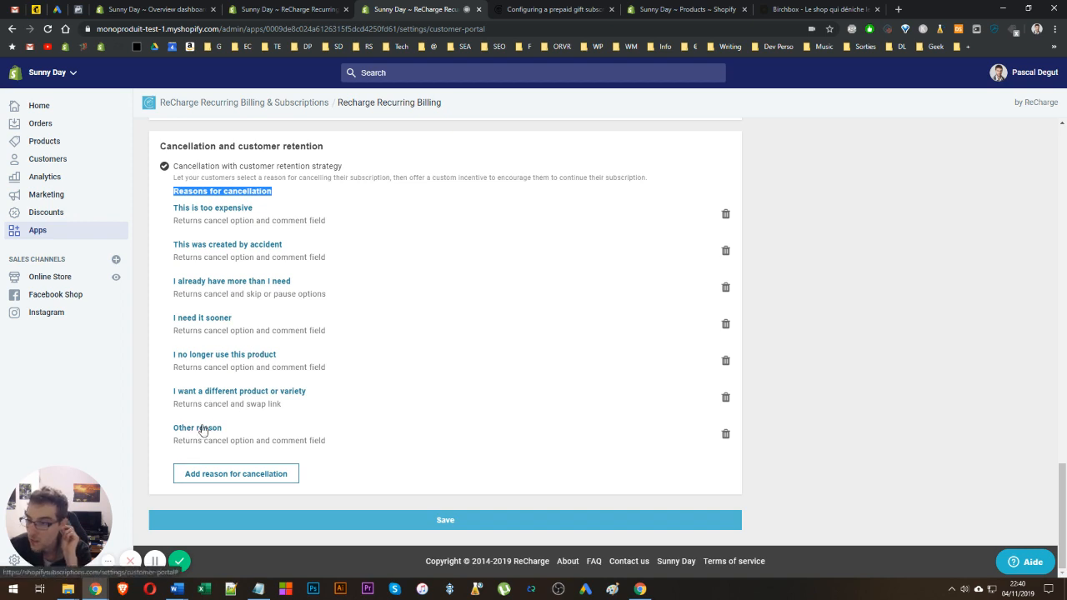
{"action": "left_click", "coordinate": [227, 208]}
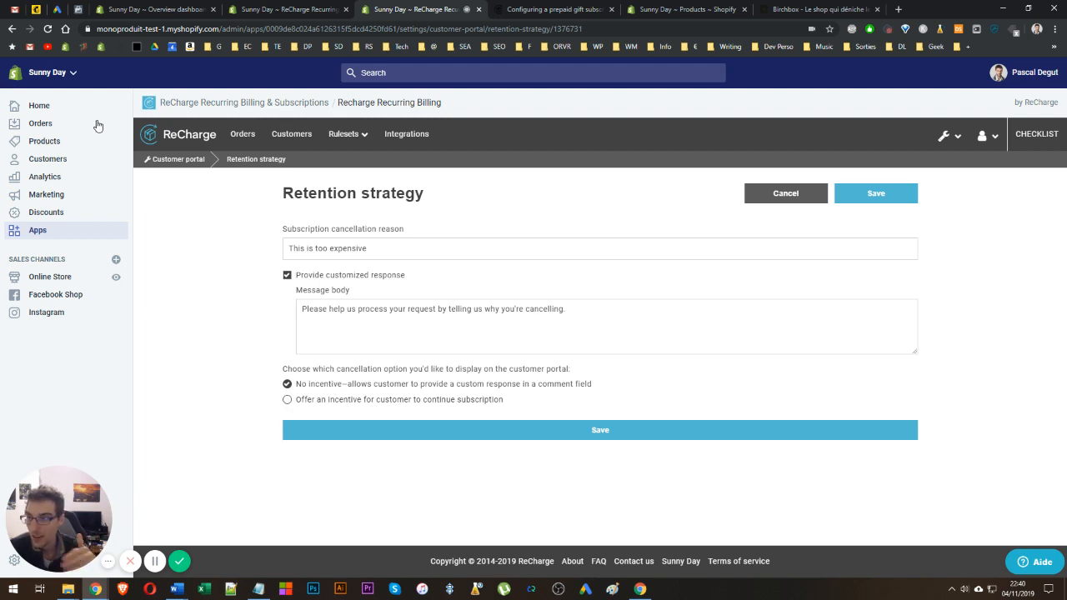
{"action": "left_click", "coordinate": [11, 30]}
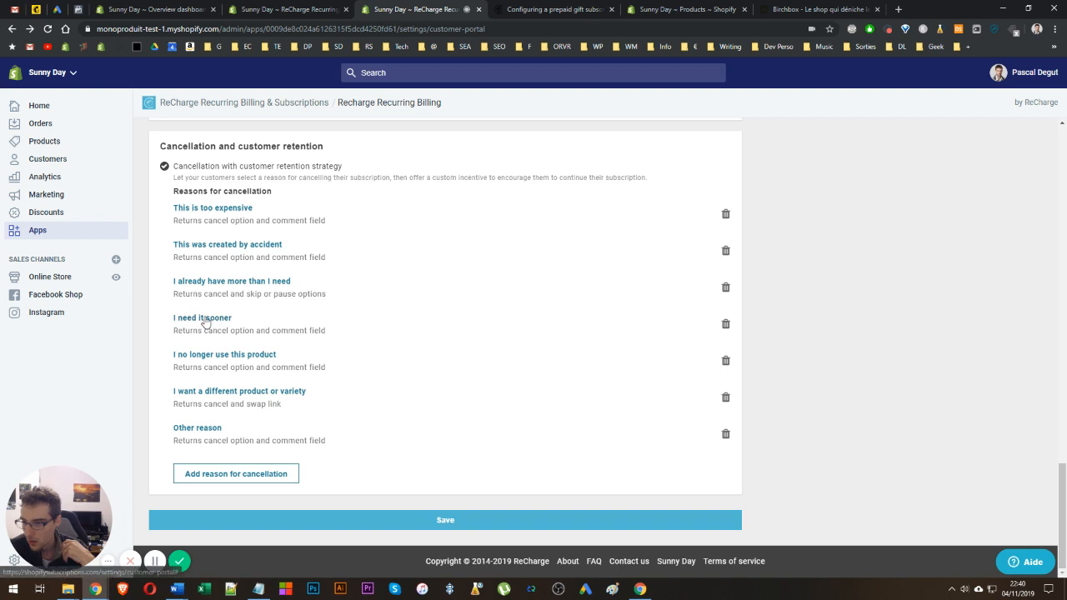
Open the "I already have more than I need" retention strategy, examine its message and incentives, and select Swap product without saving
{"action": "left_click", "coordinate": [214, 285]}
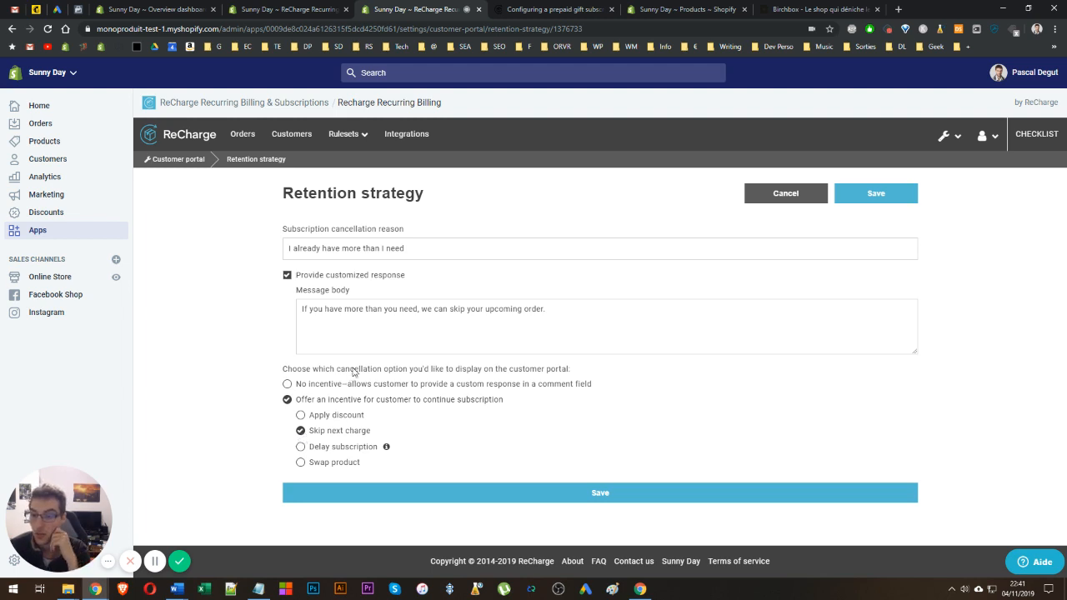
{"action": "left_click", "coordinate": [422, 318]}
{"action": "triple_click", "coordinate": [419, 321]}
{"action": "left_click", "coordinate": [404, 334]}
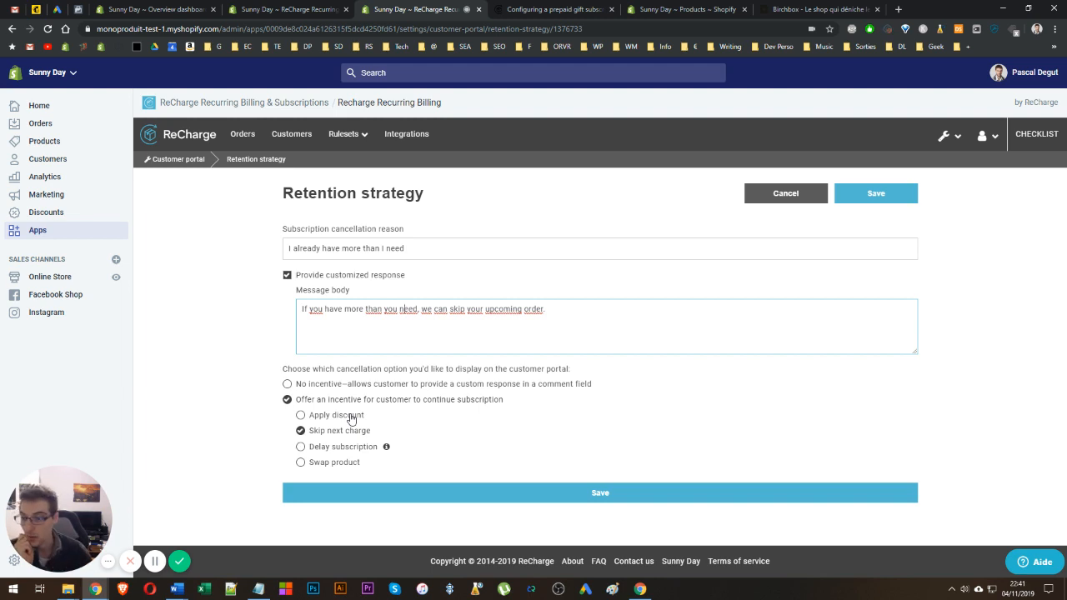
{"action": "mouse_move", "coordinate": [385, 451]}
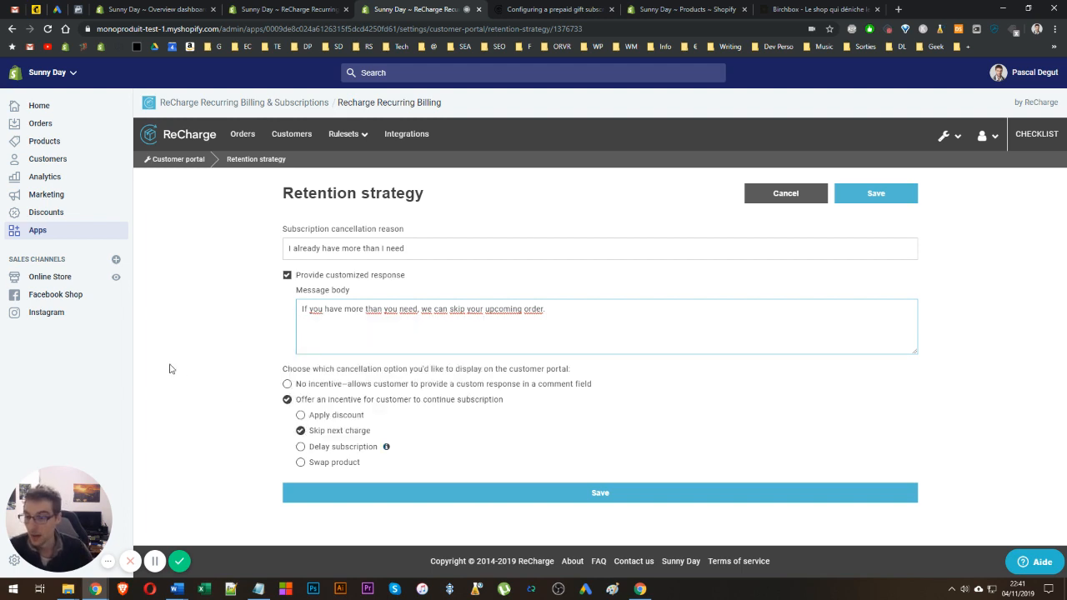
{"action": "left_click", "coordinate": [303, 466]}
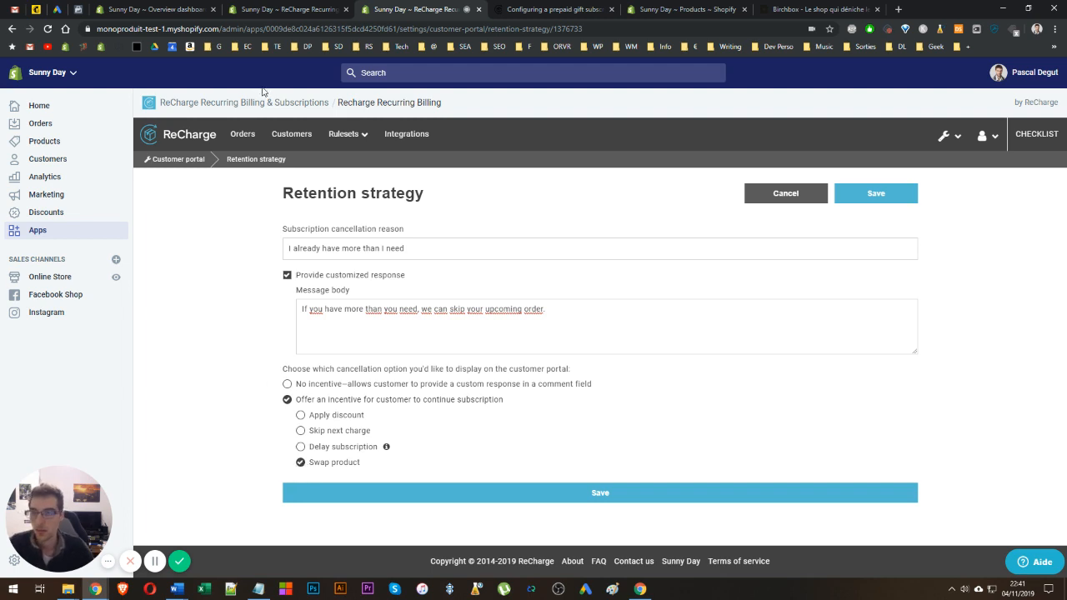
Open ReCharge's notification settings and look through the list of automatic emails
{"action": "left_click", "coordinate": [941, 136]}
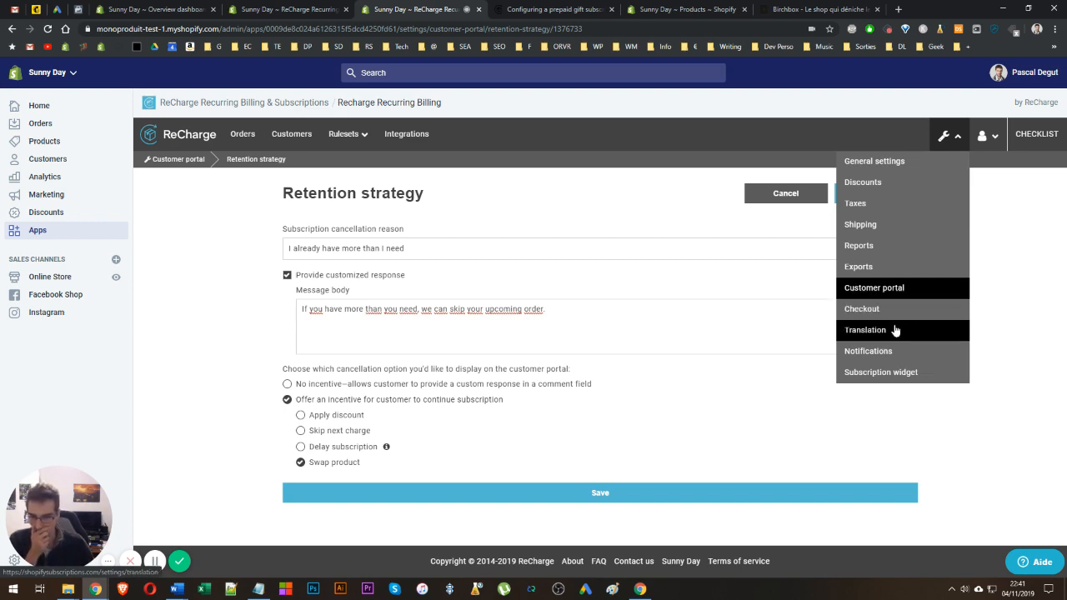
{"action": "left_click", "coordinate": [883, 357]}
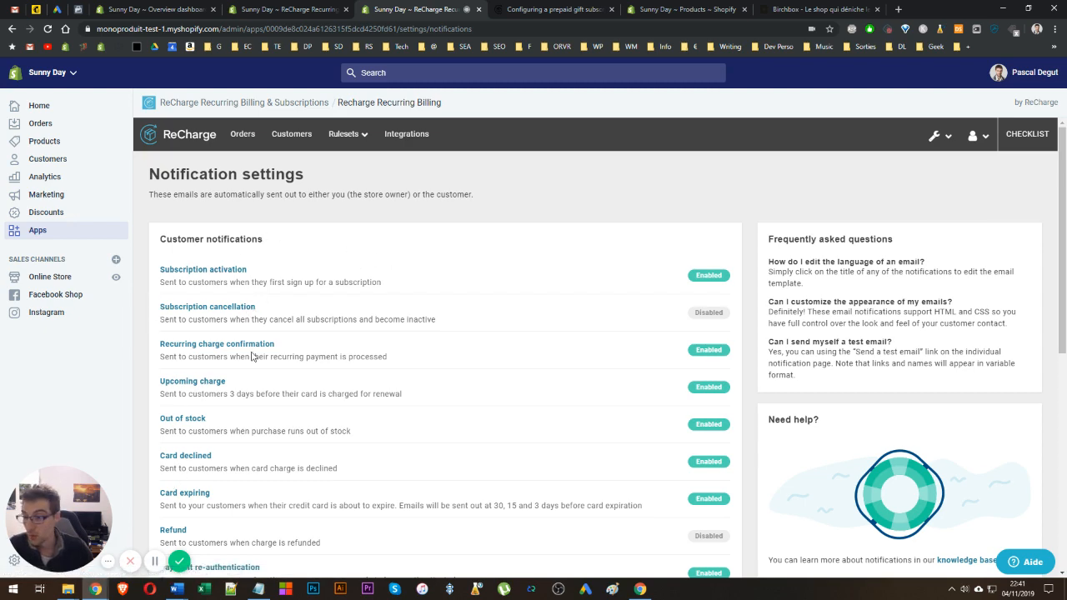
{"action": "scroll", "coordinate": [252, 356], "scroll_direction": "down", "scroll_amount": 5}
{"action": "scroll", "coordinate": [546, 405], "scroll_direction": "down", "scroll_amount": 1}
{"action": "scroll", "coordinate": [684, 164], "scroll_direction": "up", "scroll_amount": 6}
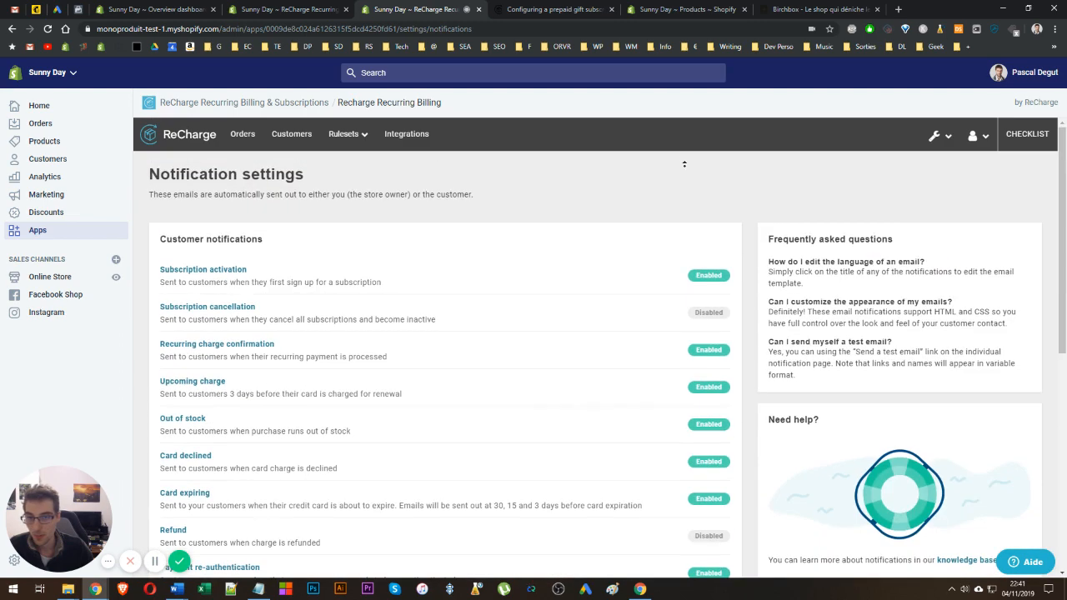
Open the checkout settings and review styles, customer accounts, checkout page controls, thank you page and order processing options
{"action": "left_click", "coordinate": [938, 143]}
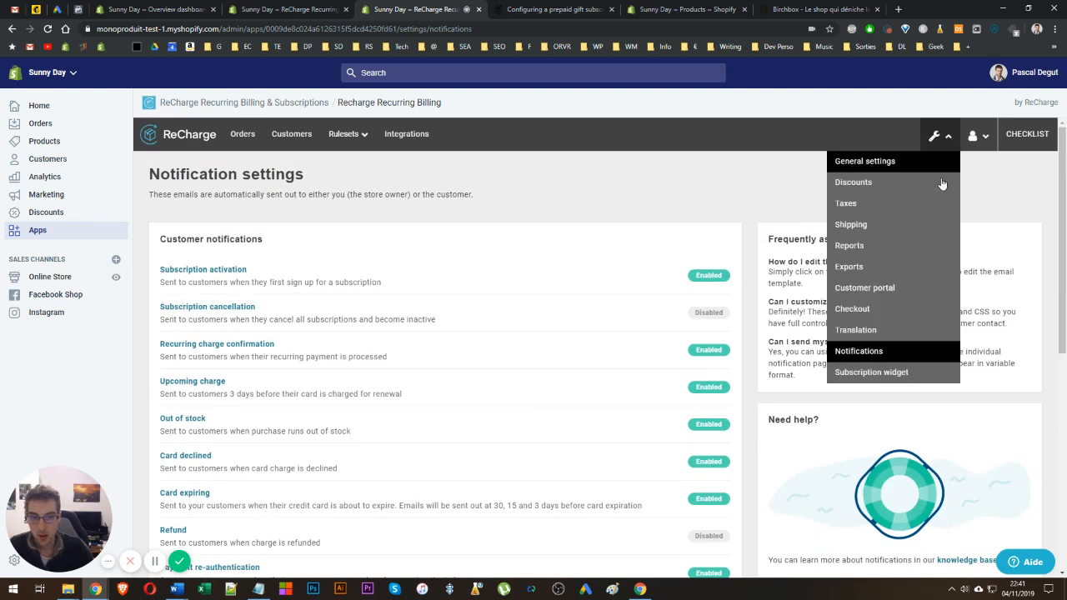
{"action": "left_click", "coordinate": [899, 310]}
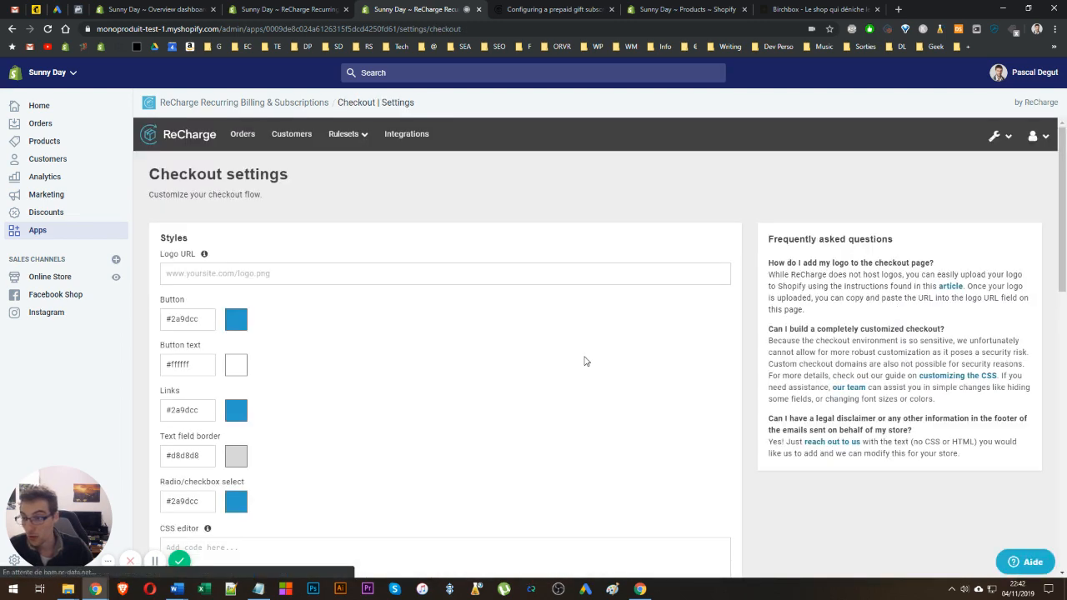
{"action": "scroll", "coordinate": [397, 310], "scroll_direction": "down", "scroll_amount": 1}
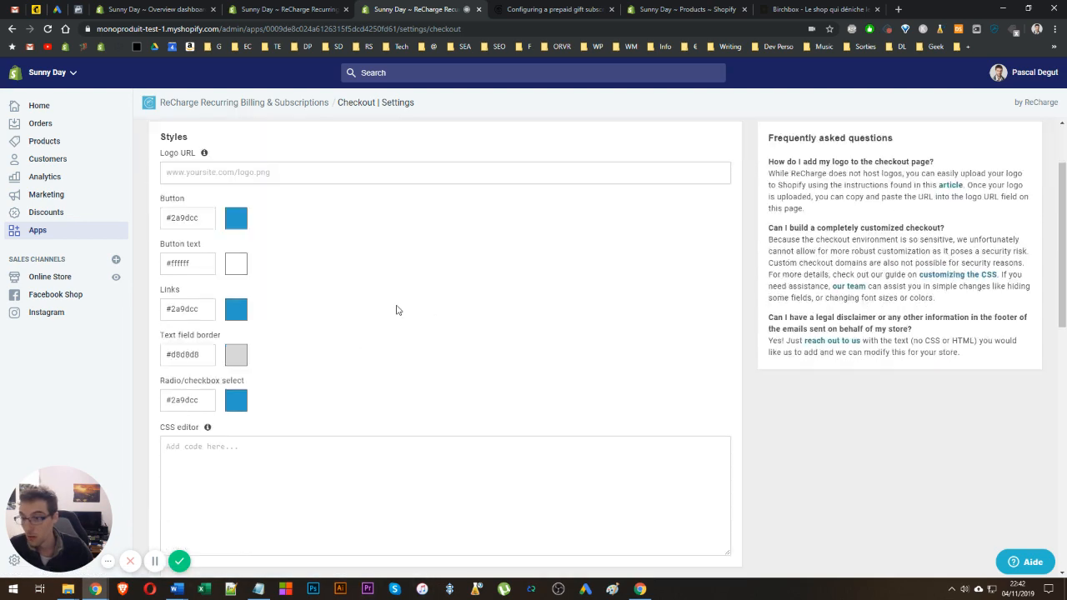
{"action": "scroll", "coordinate": [400, 305], "scroll_direction": "down", "scroll_amount": 5}
{"action": "scroll", "coordinate": [405, 303], "scroll_direction": "up", "scroll_amount": 5}
{"action": "scroll", "coordinate": [171, 308], "scroll_direction": "down", "scroll_amount": 5}
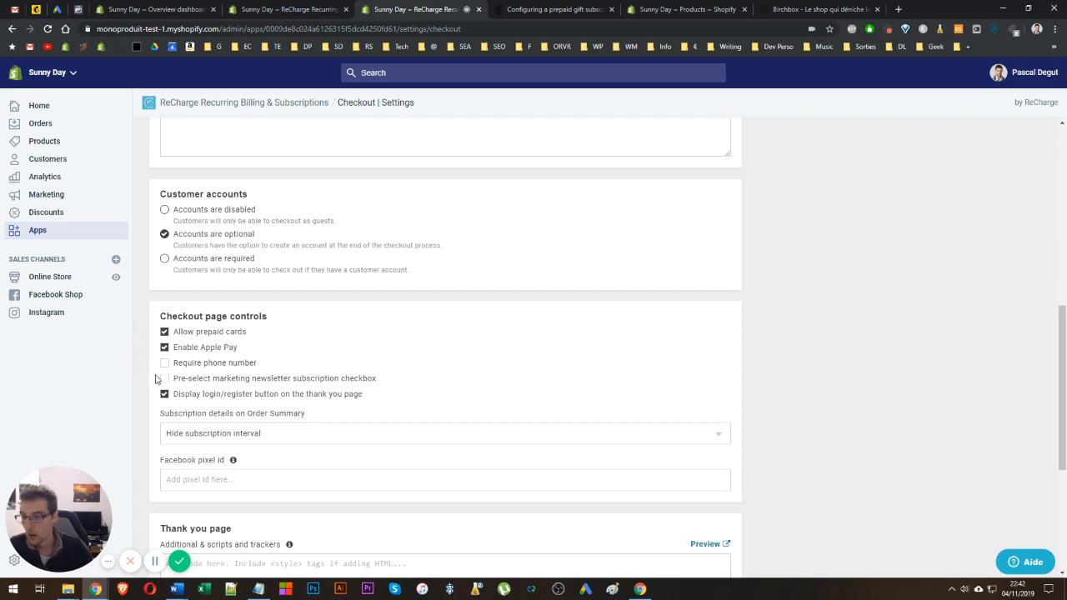
{"action": "scroll", "coordinate": [219, 379], "scroll_direction": "up", "scroll_amount": 7}
{"action": "scroll", "coordinate": [259, 371], "scroll_direction": "down", "scroll_amount": 10}
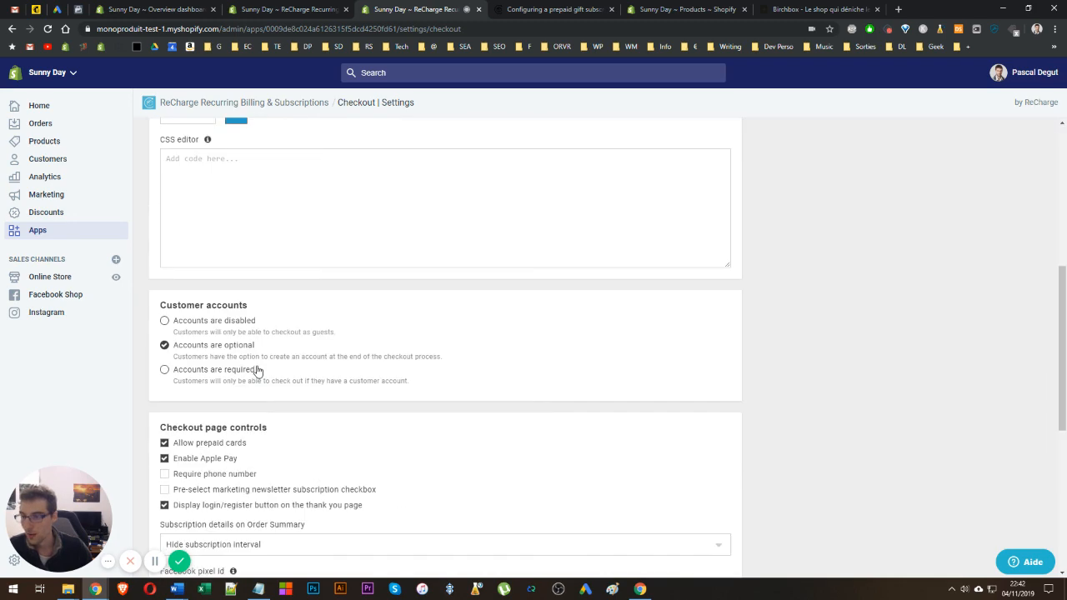
{"action": "scroll", "coordinate": [337, 318], "scroll_direction": "up", "scroll_amount": 4}
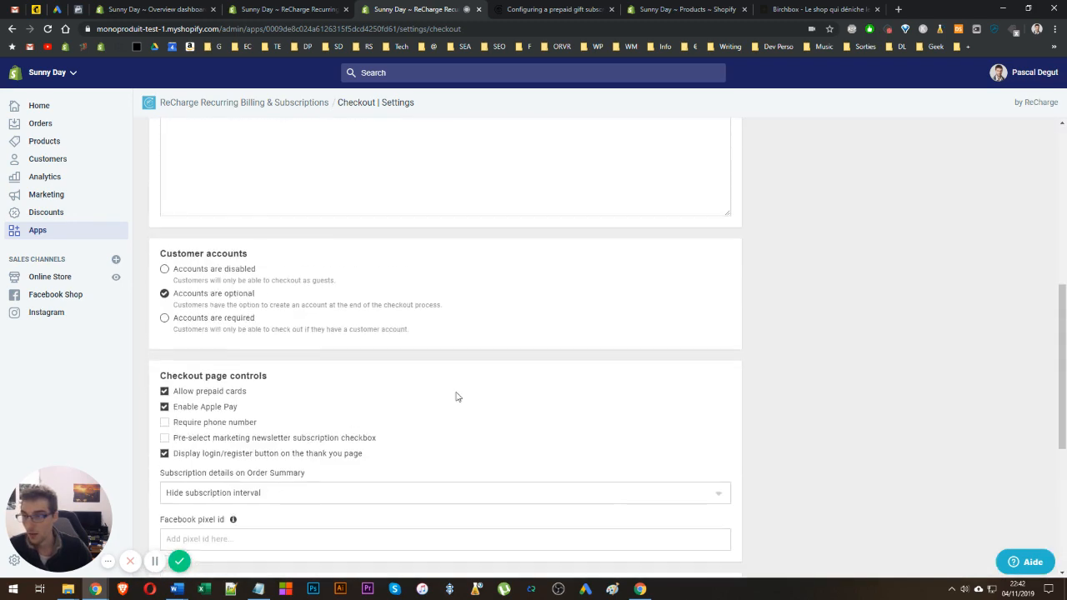
{"action": "scroll", "coordinate": [456, 396], "scroll_direction": "down", "scroll_amount": 4}
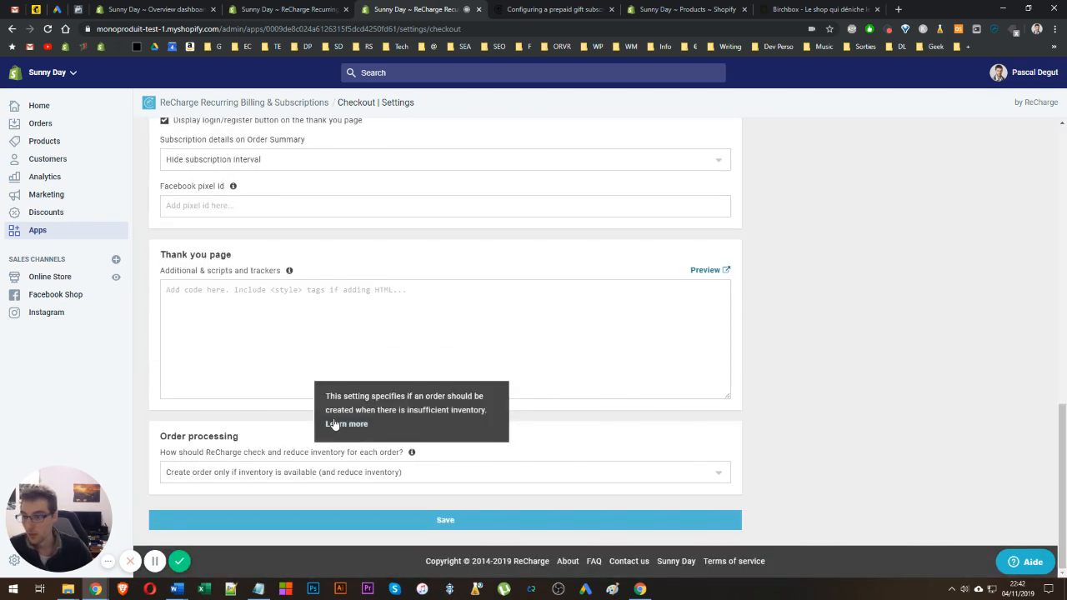
{"action": "middle_click", "coordinate": [798, 437]}
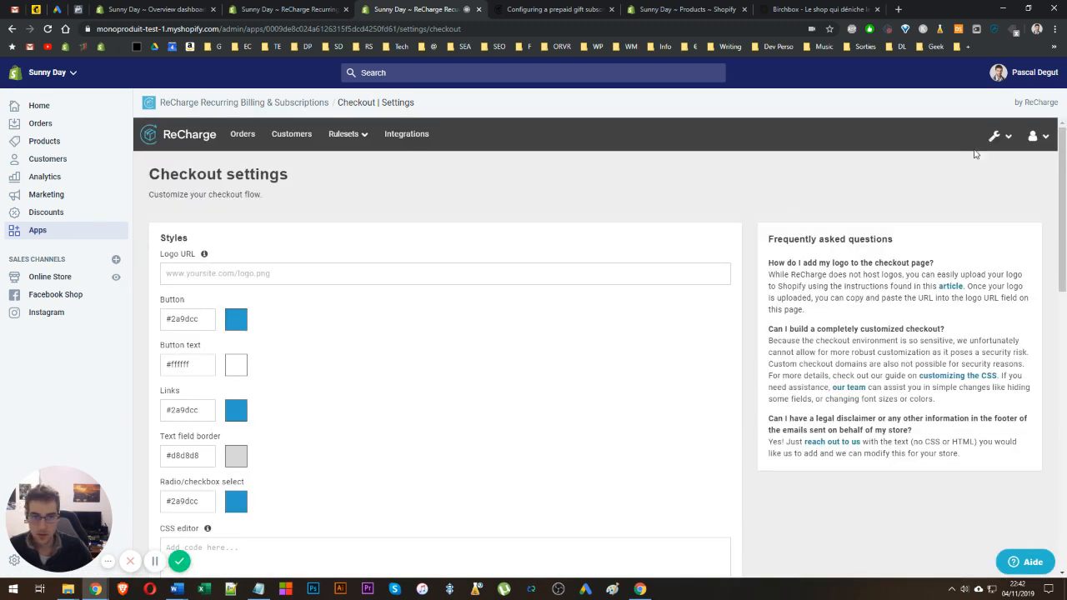
Open ReCharge's translation settings, expand all the checkout text sections and look through them
{"action": "left_click", "coordinate": [994, 136]}
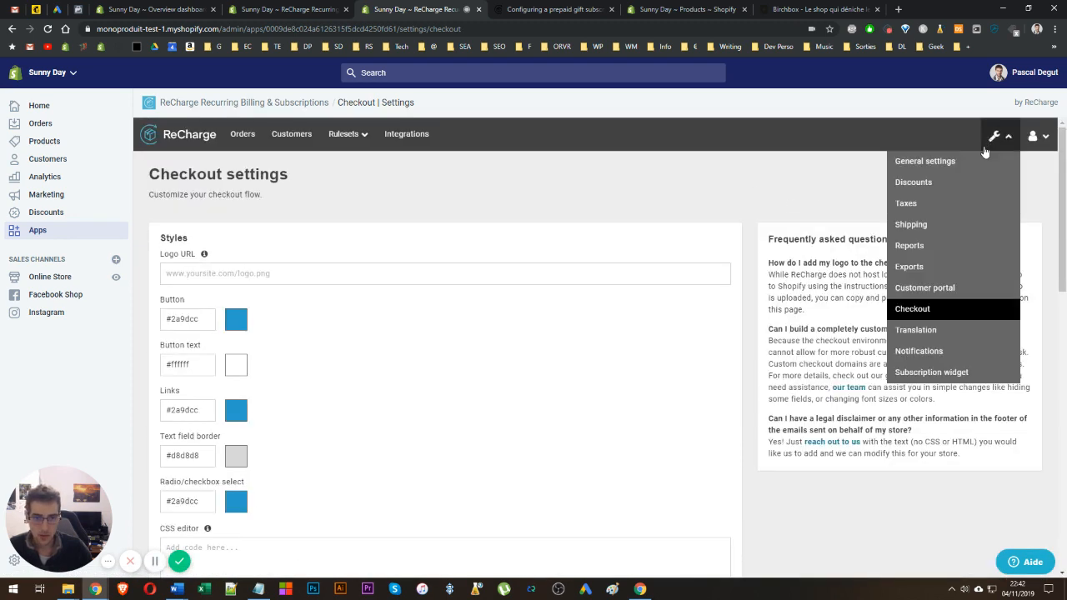
{"action": "left_click", "coordinate": [961, 330]}
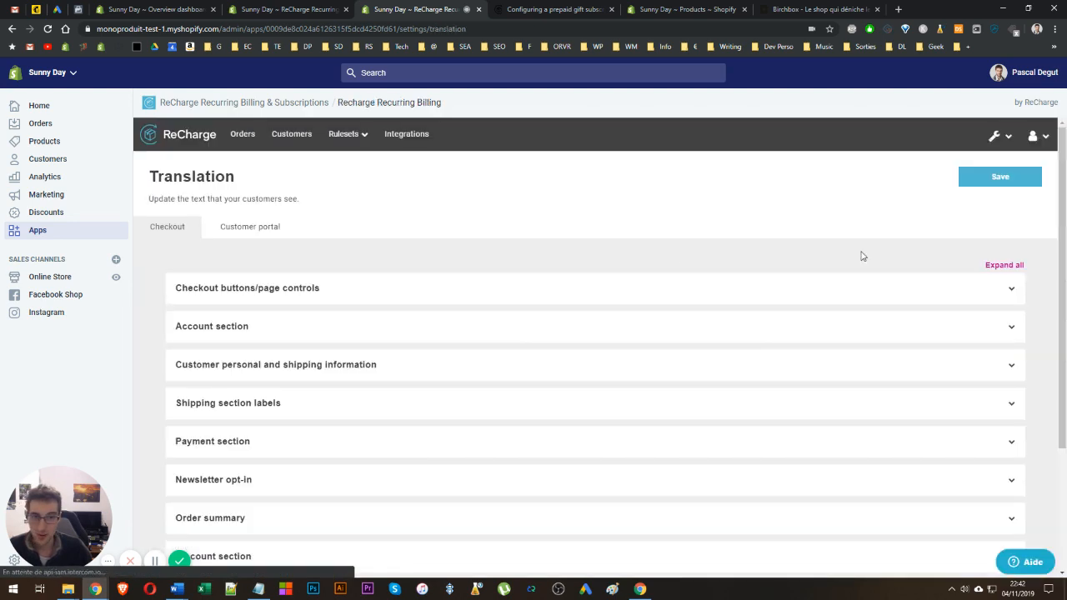
{"action": "left_click", "coordinate": [1000, 267]}
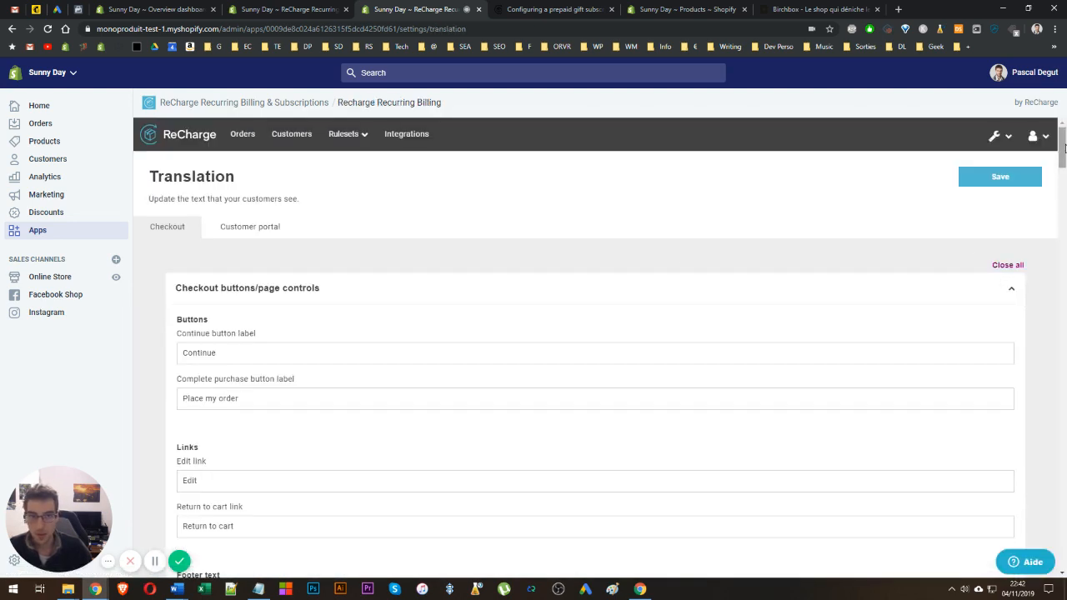
{"action": "left_click_drag", "start_coordinate": [1061, 146], "coordinate": [1022, 567]}
{"action": "key", "text": "Home"}
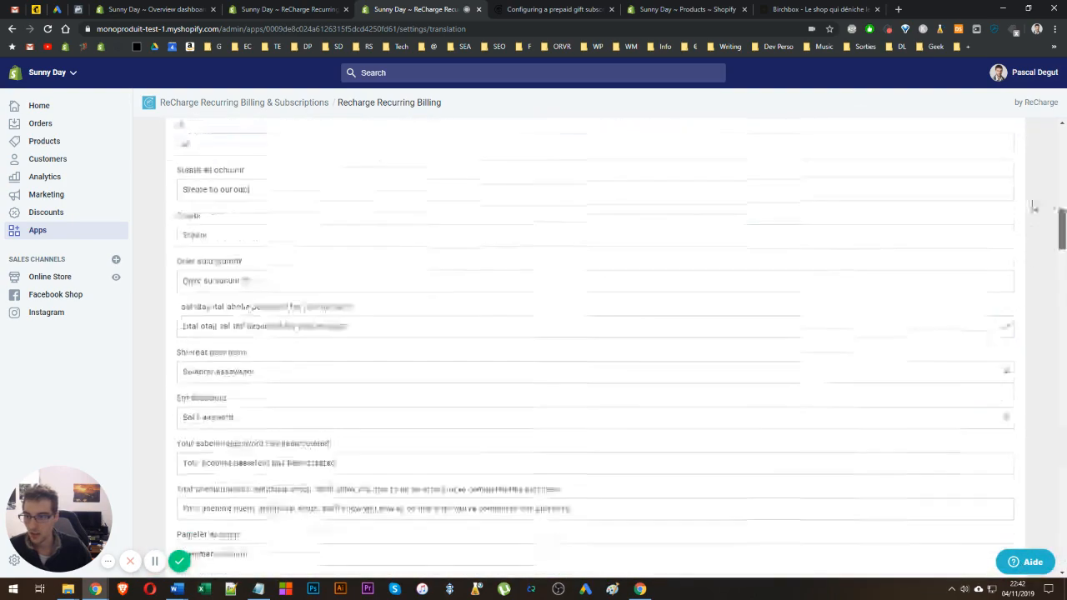
Expand all the customer portal translation sections, look through their texts, and collapse them again
{"action": "left_click", "coordinate": [245, 226]}
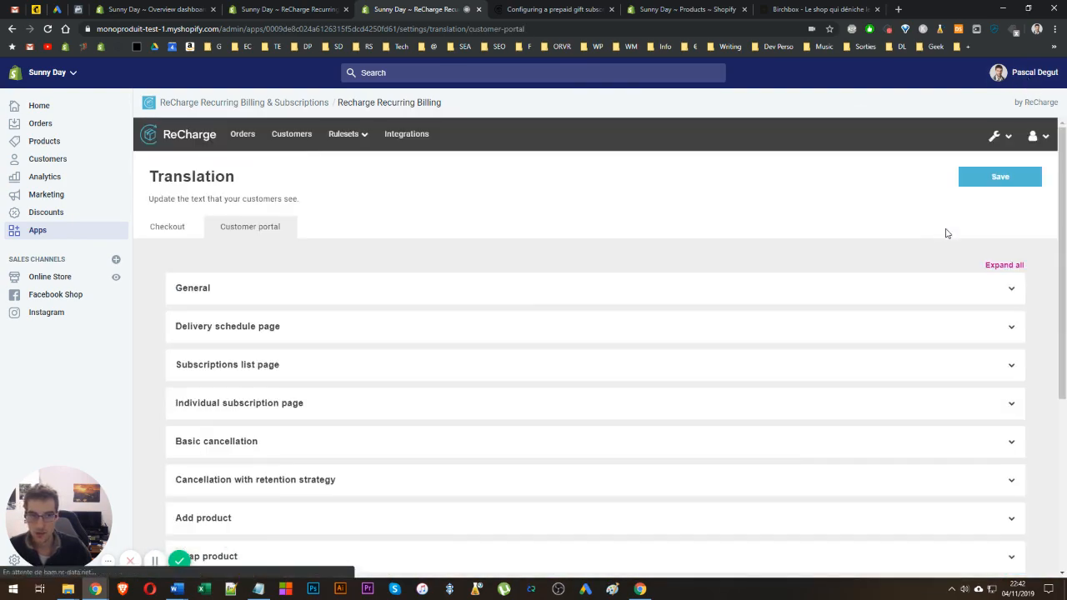
{"action": "left_click", "coordinate": [1005, 265]}
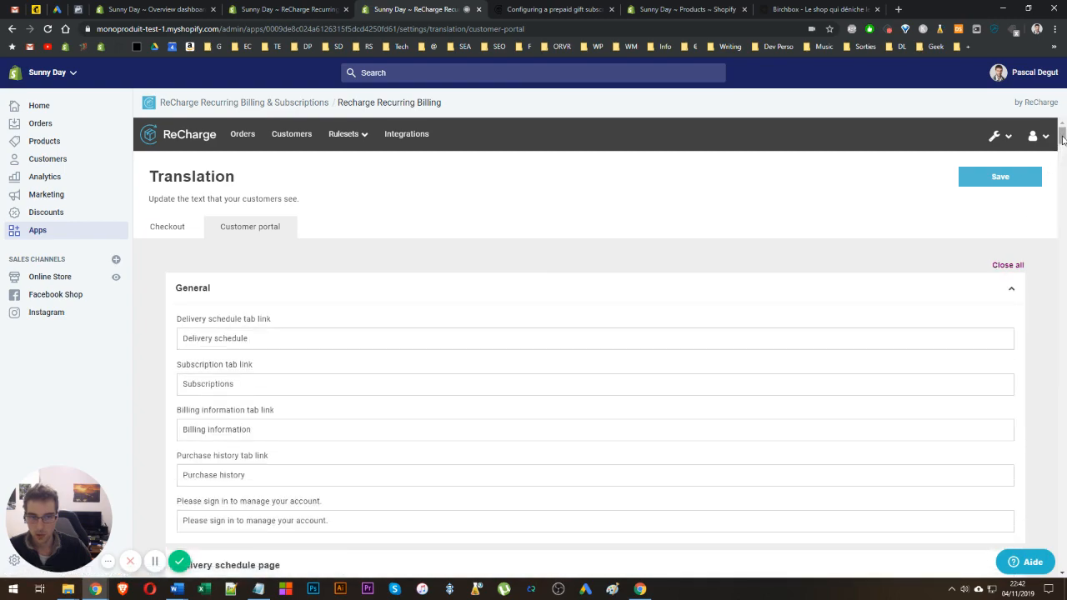
{"action": "left_click_drag", "start_coordinate": [1049, 170], "coordinate": [1042, 517]}
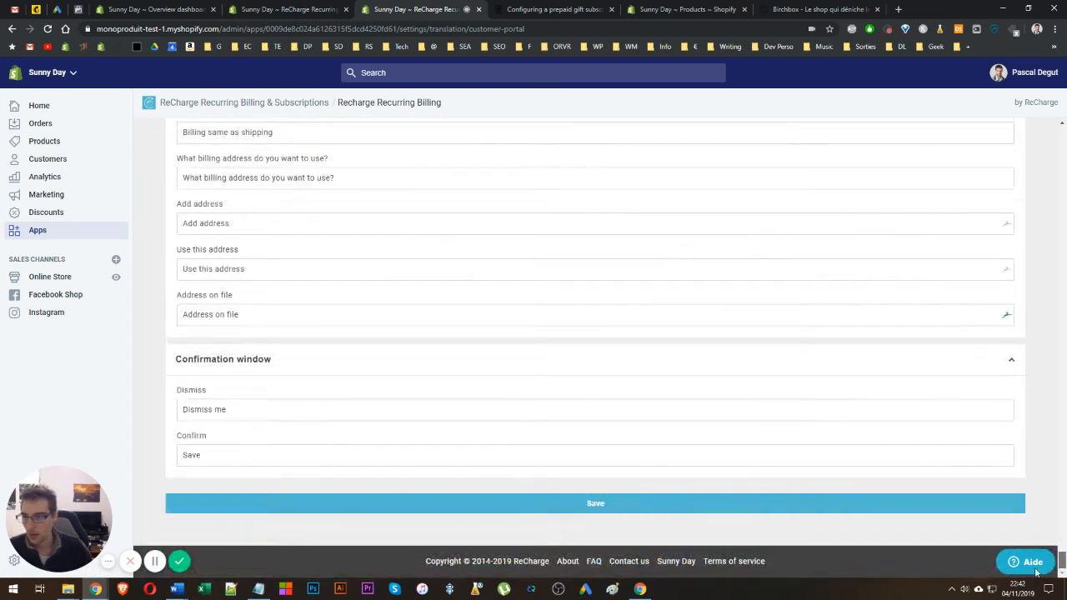
{"action": "key", "text": "Home"}
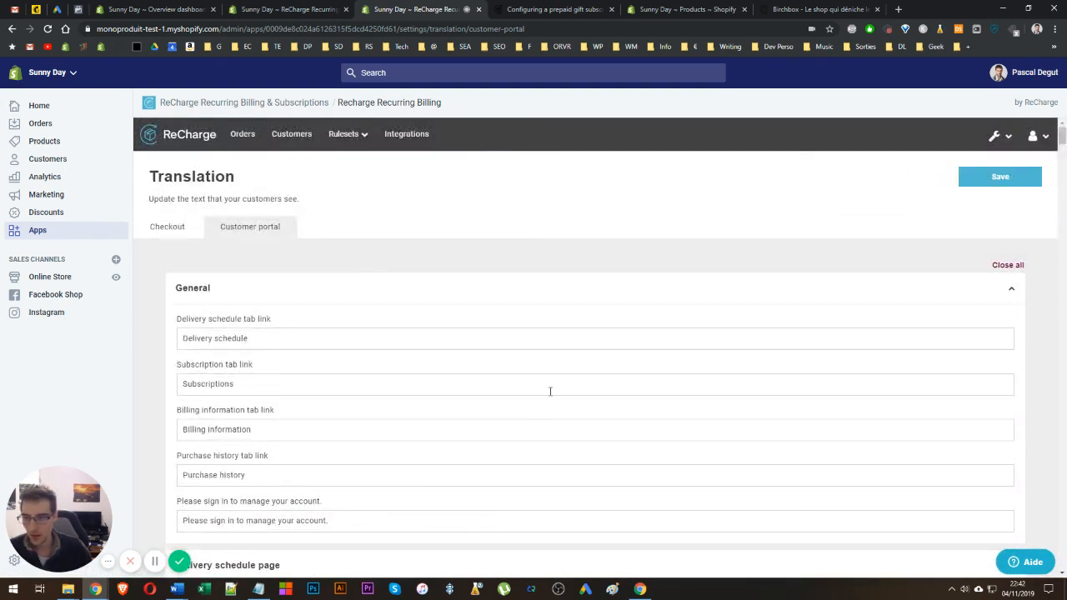
{"action": "left_click", "coordinate": [1008, 266]}
Open the subscription widget settings and review the product page purchase options
{"action": "left_click", "coordinate": [1000, 135]}
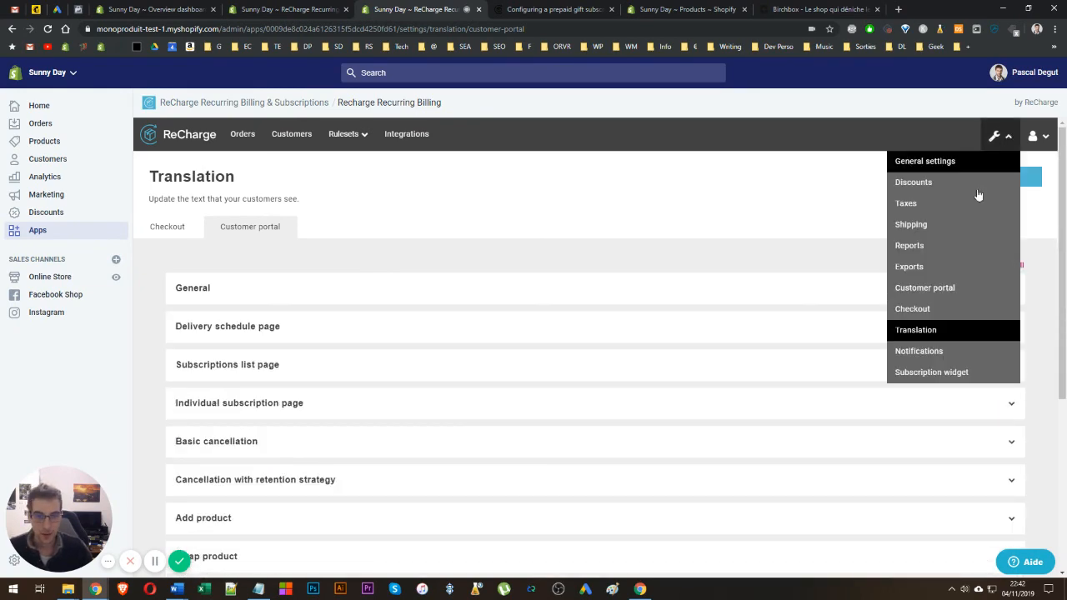
{"action": "left_click", "coordinate": [940, 371]}
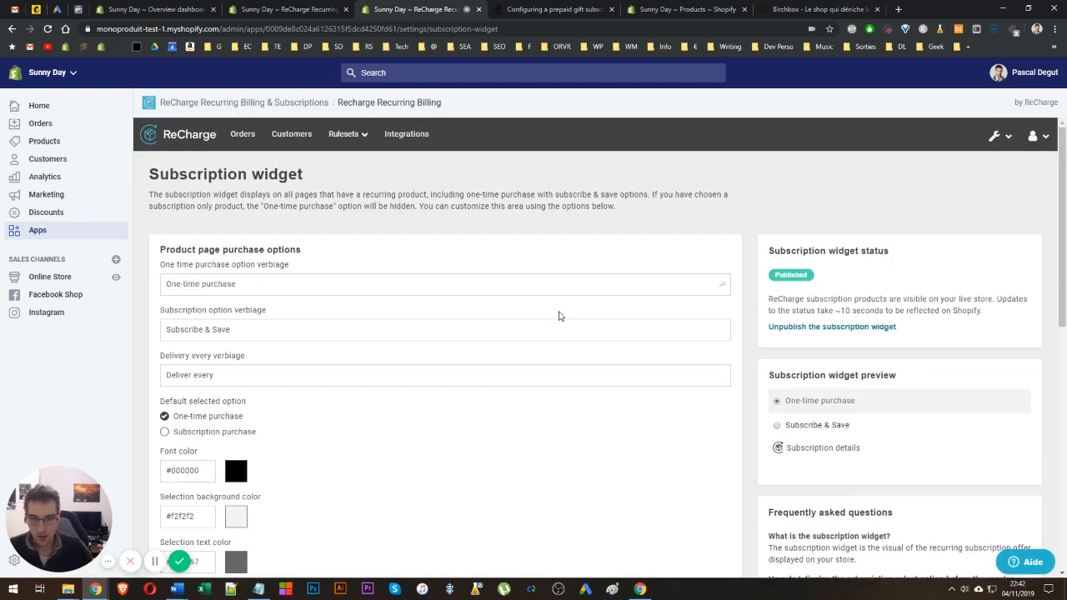
{"action": "scroll", "coordinate": [500, 308], "scroll_direction": "down", "scroll_amount": 3}
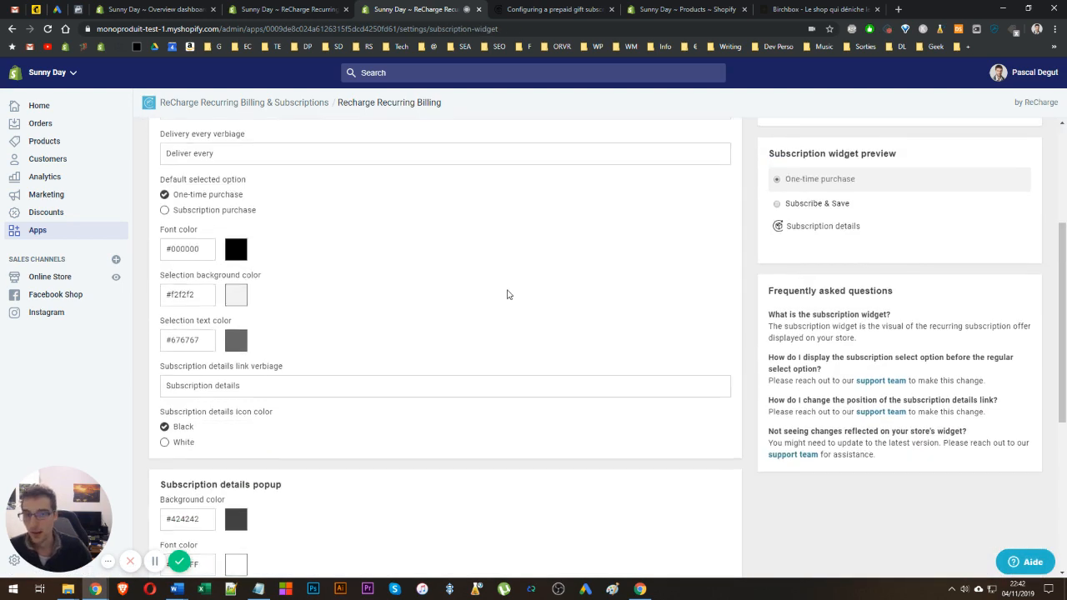
{"action": "scroll", "coordinate": [507, 296], "scroll_direction": "up", "scroll_amount": 1}
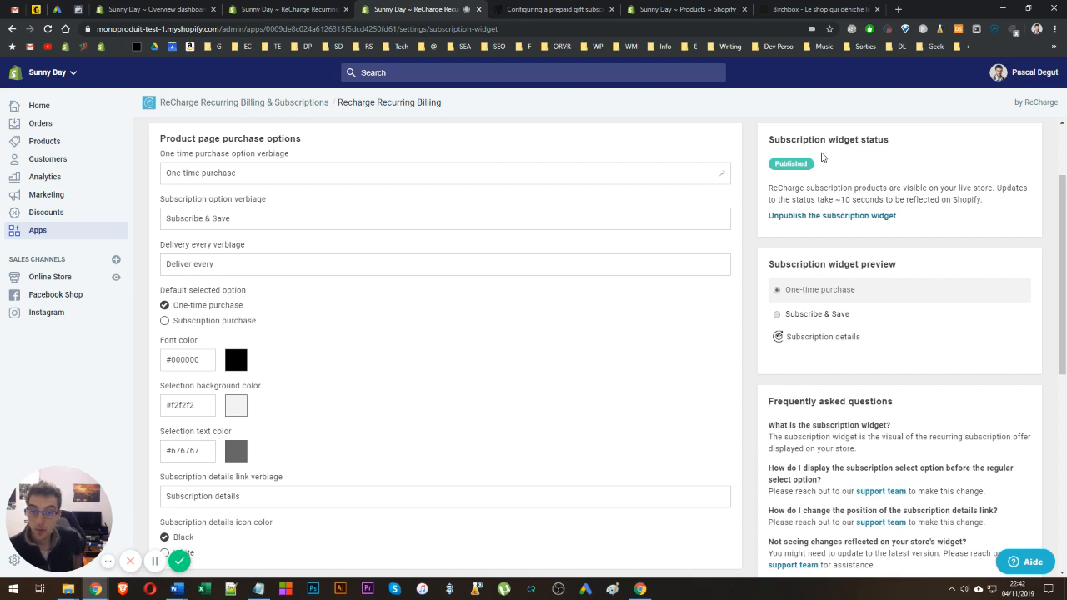
Preview the widget's Subscribe & Save option and view its delivery frequency choices without changing the selection
{"action": "mouse_move", "coordinate": [788, 339]}
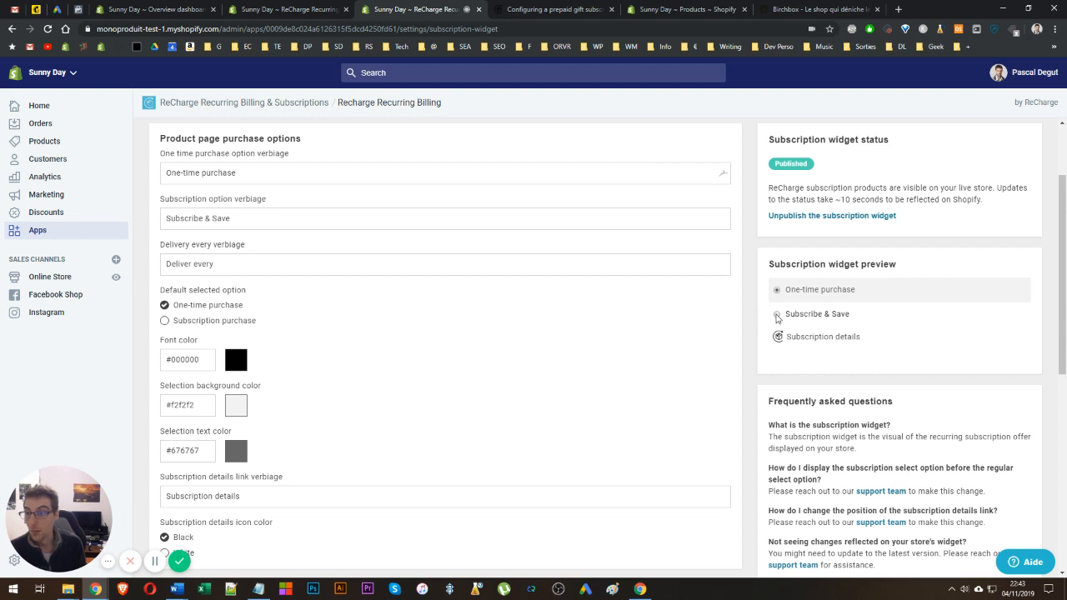
{"action": "left_click", "coordinate": [777, 316]}
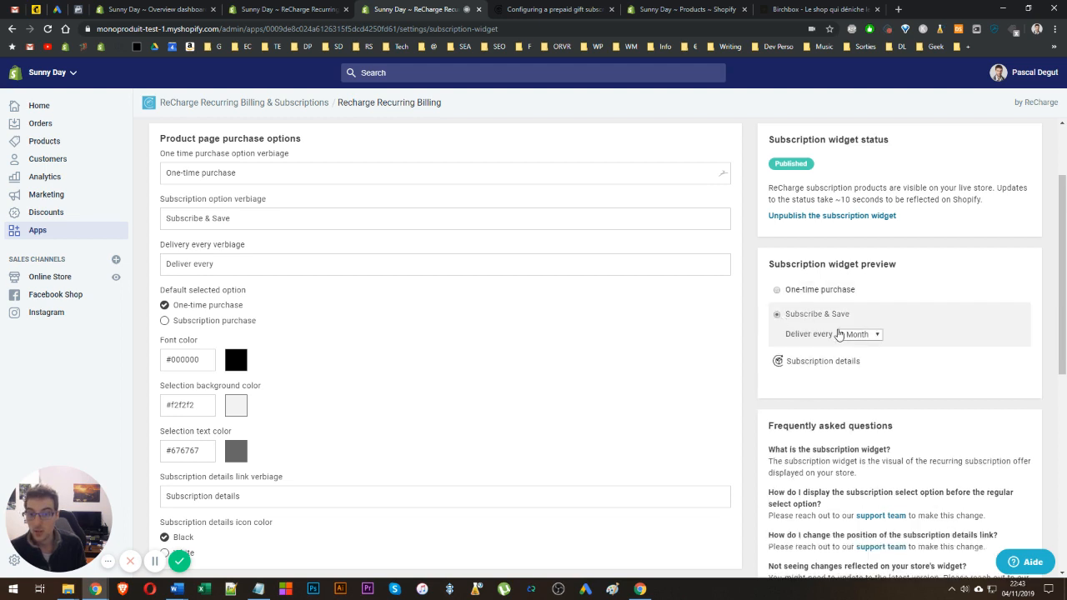
{"action": "left_click", "coordinate": [854, 337]}
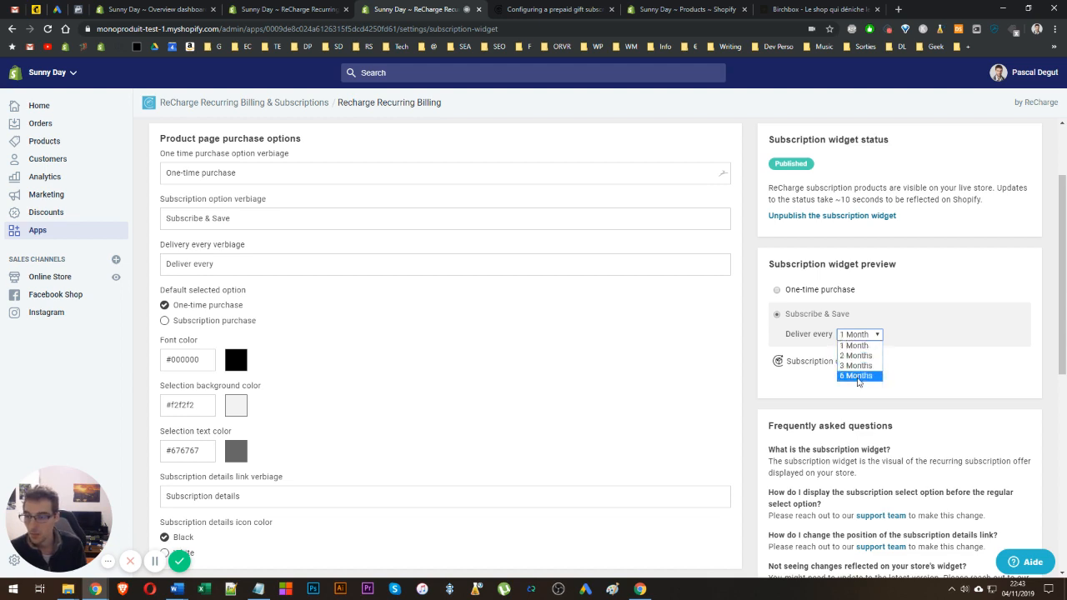
{"action": "left_click", "coordinate": [766, 376]}
{"action": "mouse_move", "coordinate": [793, 361]}
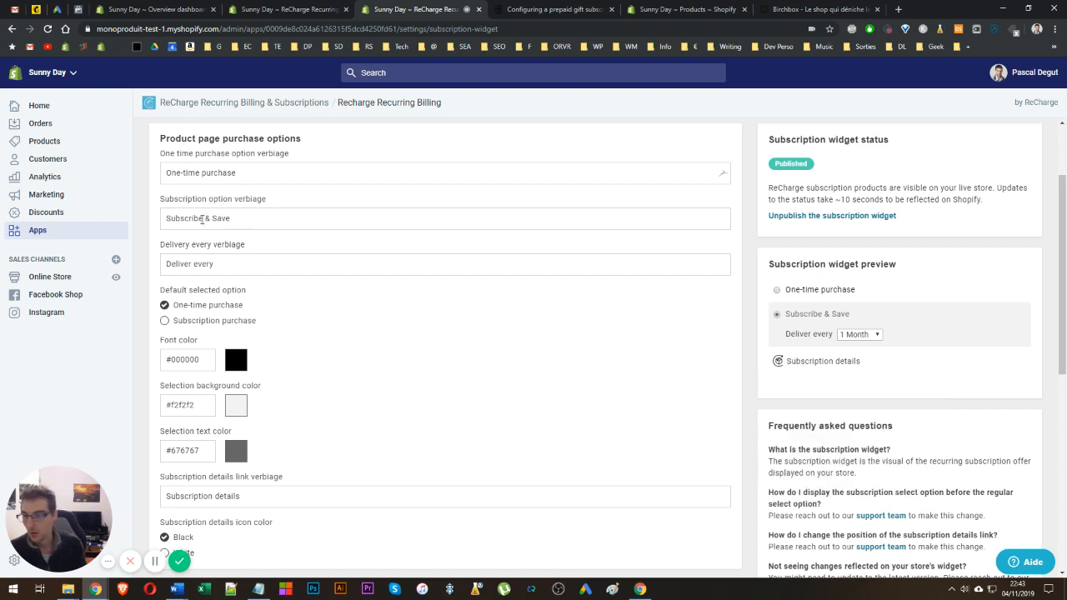
Review the widget's verbiage fields and the subscription details popup settings without changing them
{"action": "triple_click", "coordinate": [209, 180]}
{"action": "left_click", "coordinate": [261, 262]}
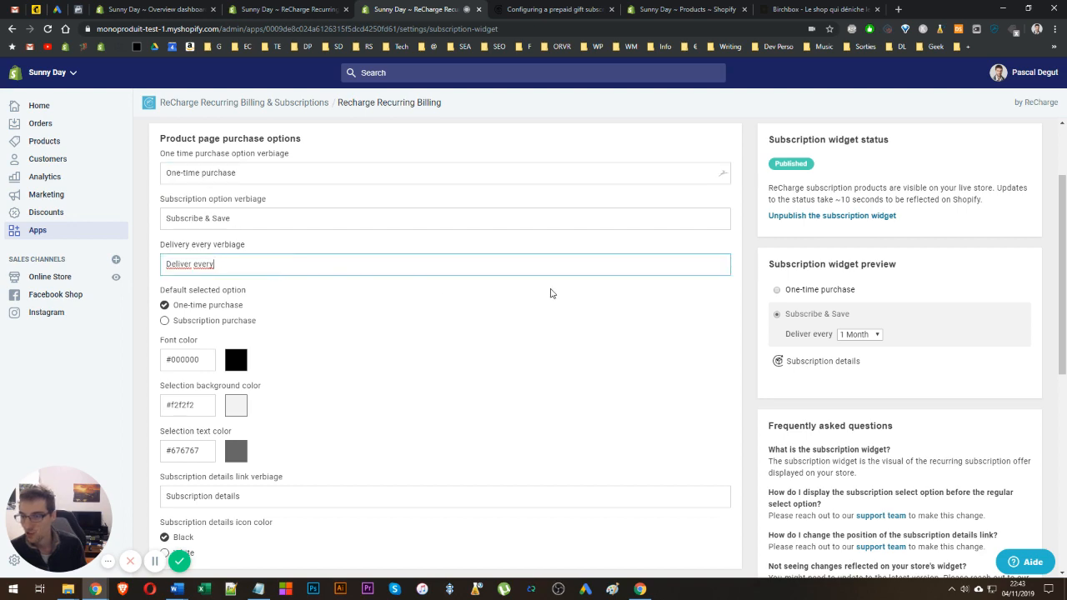
{"action": "scroll", "coordinate": [554, 295], "scroll_direction": "down", "scroll_amount": 3}
{"action": "scroll", "coordinate": [554, 295], "scroll_direction": "down", "scroll_amount": 3}
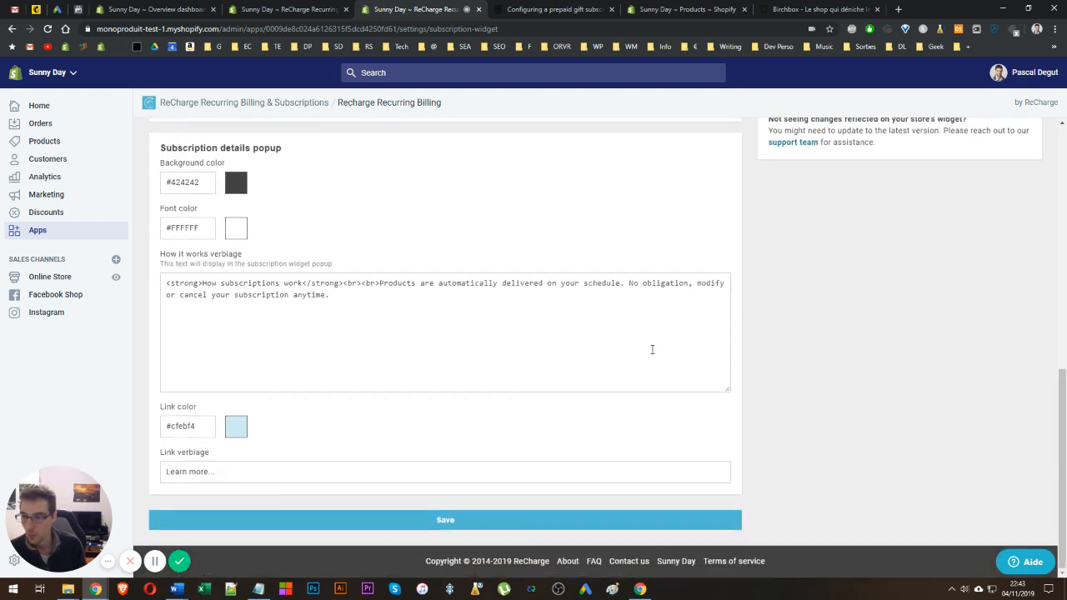
{"action": "scroll", "coordinate": [793, 439], "scroll_direction": "up", "scroll_amount": 10}
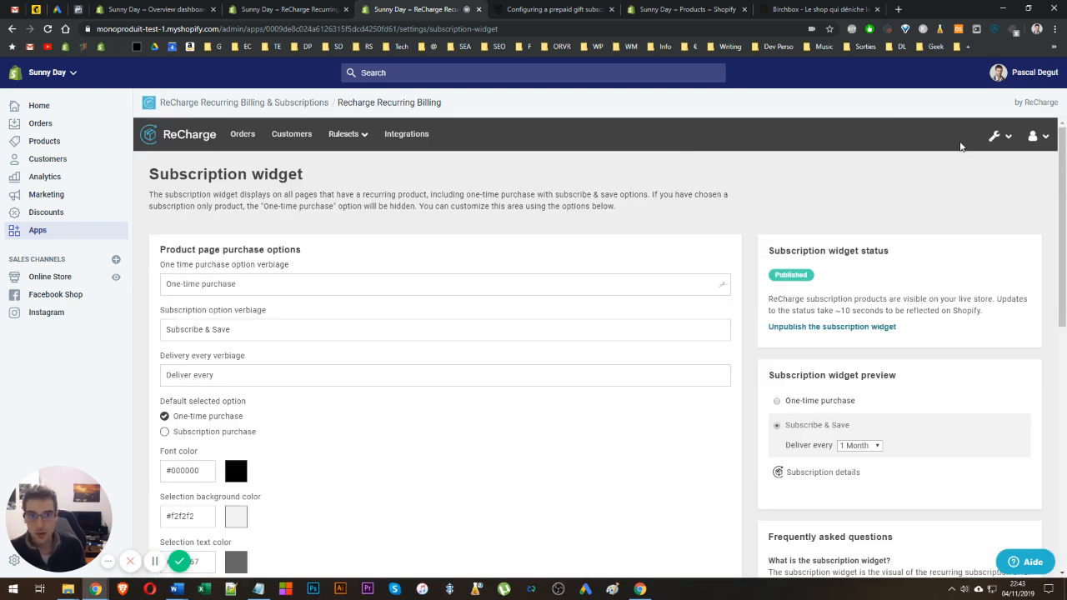
{"action": "left_click", "coordinate": [994, 135]}
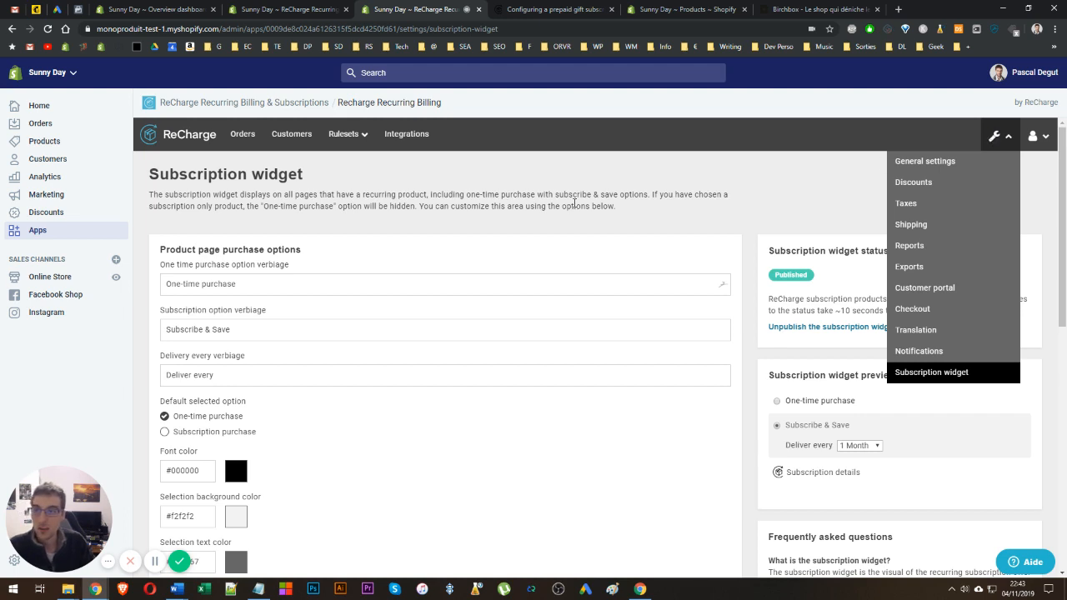
{"action": "left_click", "coordinate": [331, 135]}
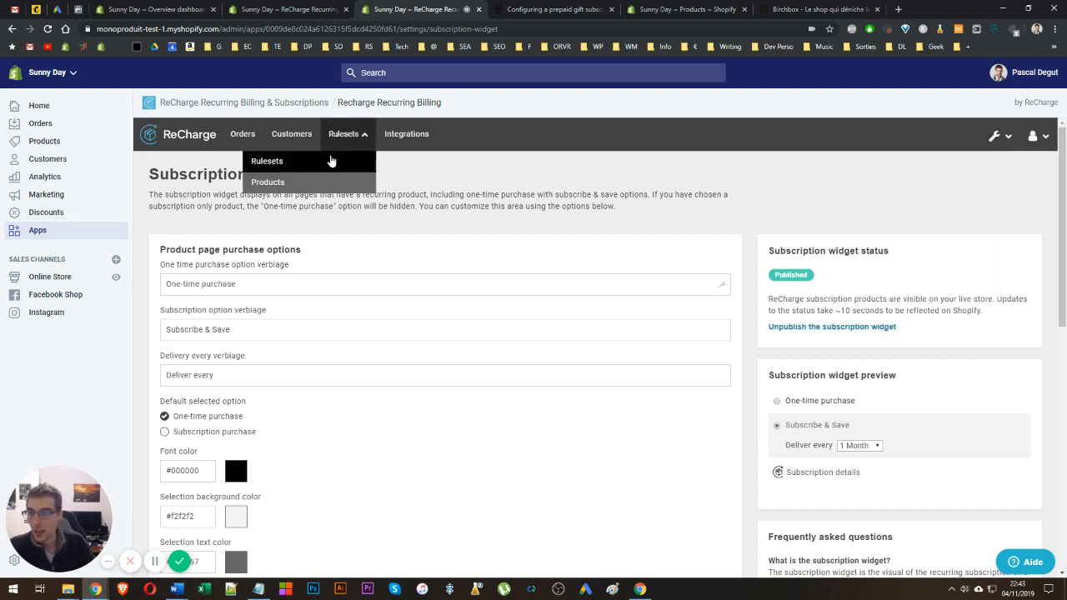
{"action": "left_click", "coordinate": [480, 196]}
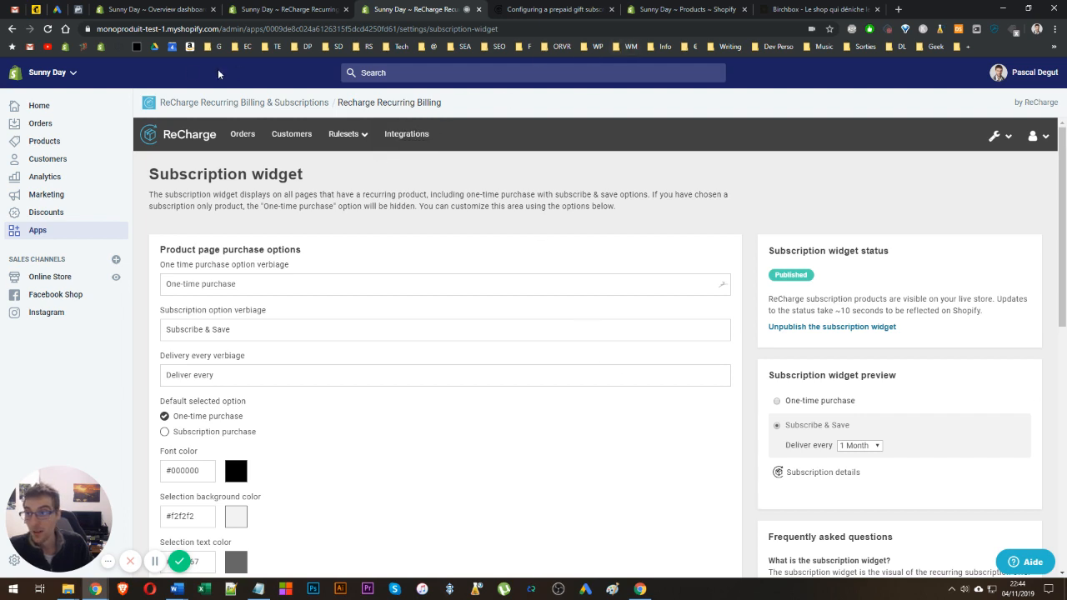
Open the bookmarked Shopify webdesign consultant's site in a new tab and go to its Prestations page
{"action": "right_click", "coordinate": [116, 47]}
{"action": "left_click", "coordinate": [133, 59]}
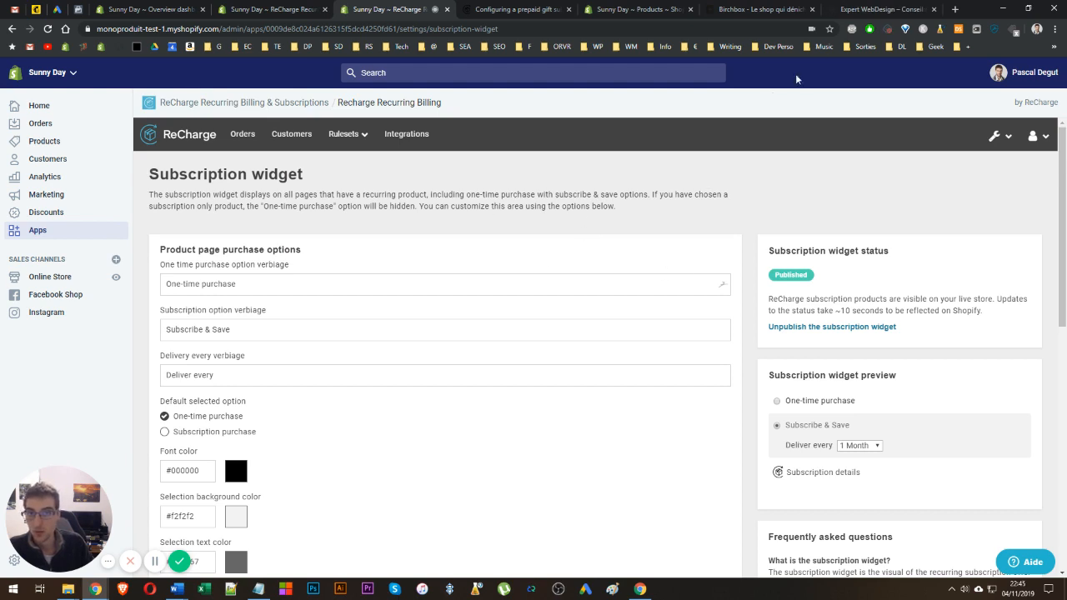
{"action": "left_click", "coordinate": [852, 8]}
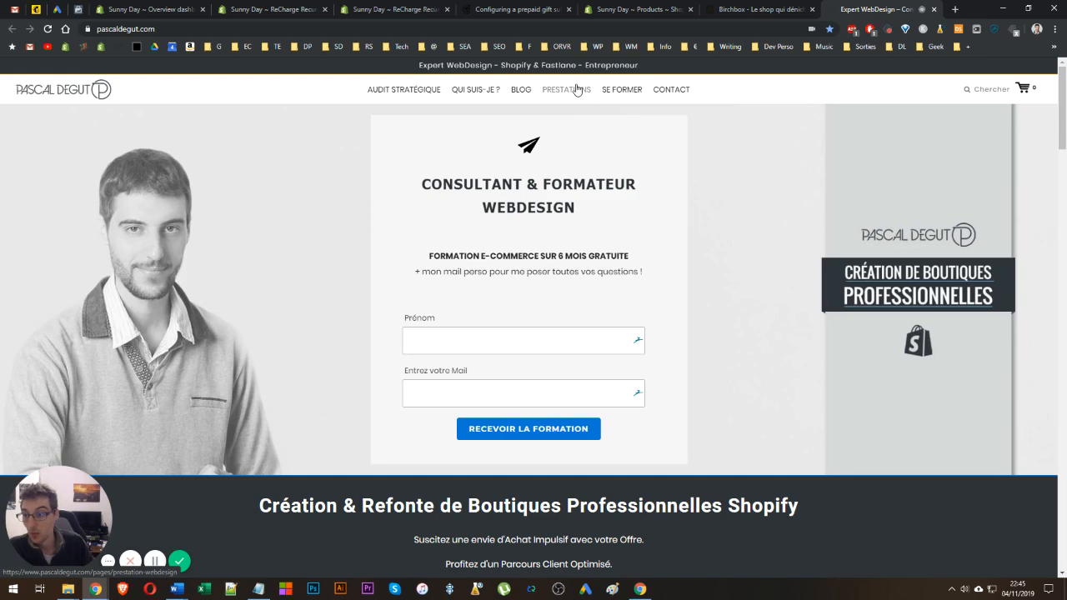
{"action": "left_click", "coordinate": [576, 90]}
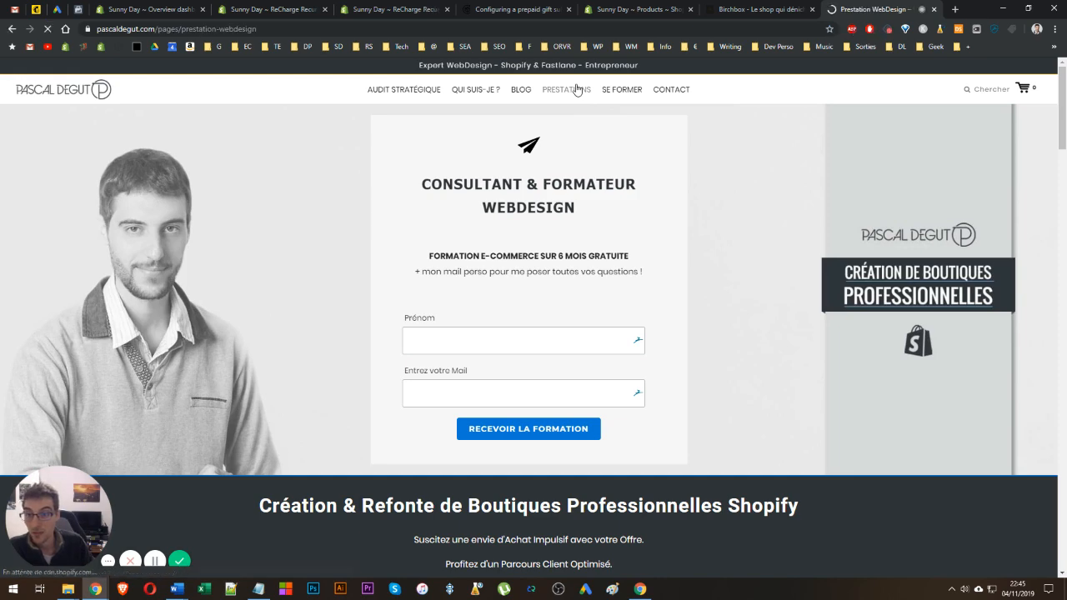
Look through the Webdesign Master offer and its formula guide, and switch to the ReCharge article on configuring a prepaid gift subscription
{"action": "scroll", "coordinate": [1037, 235], "scroll_direction": "down", "scroll_amount": 15}
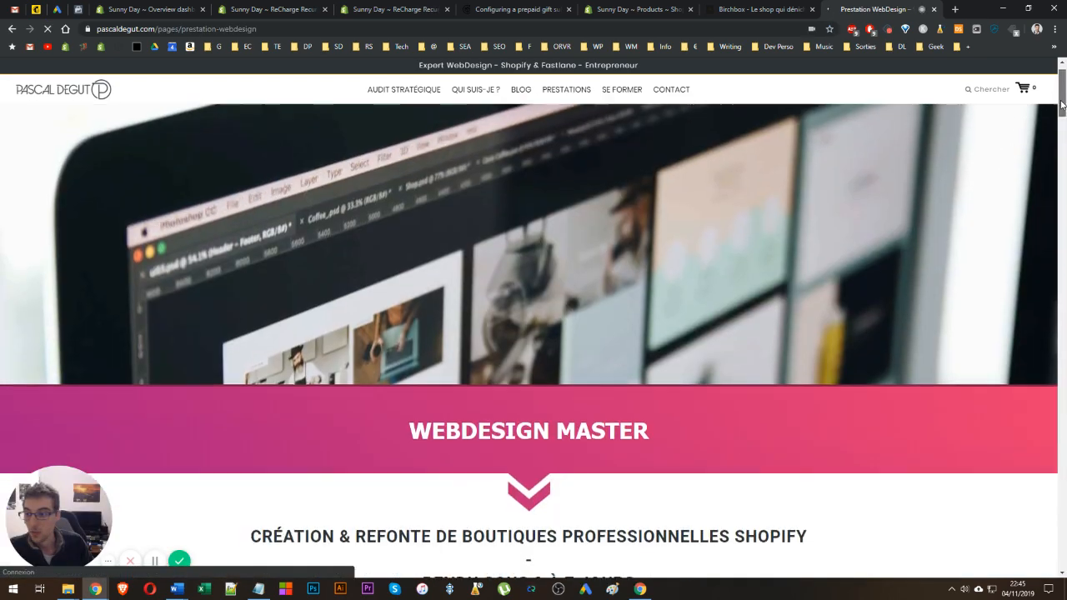
{"action": "scroll", "coordinate": [1036, 235], "scroll_direction": "down", "scroll_amount": 20}
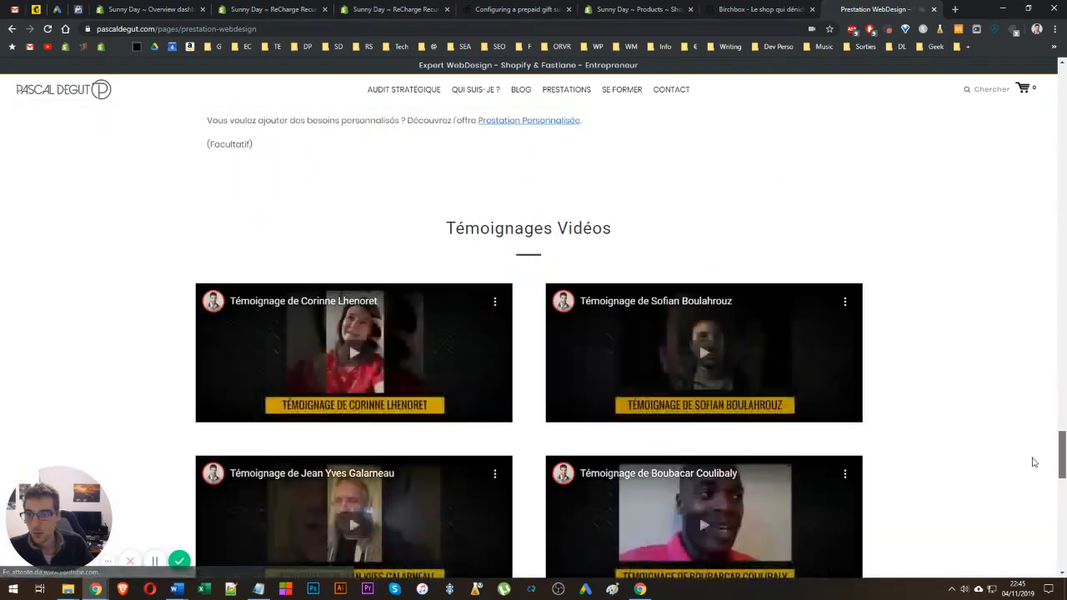
{"action": "scroll", "coordinate": [1038, 451], "scroll_direction": "up", "scroll_amount": 5}
{"action": "scroll", "coordinate": [310, 503], "scroll_direction": "down", "scroll_amount": 3}
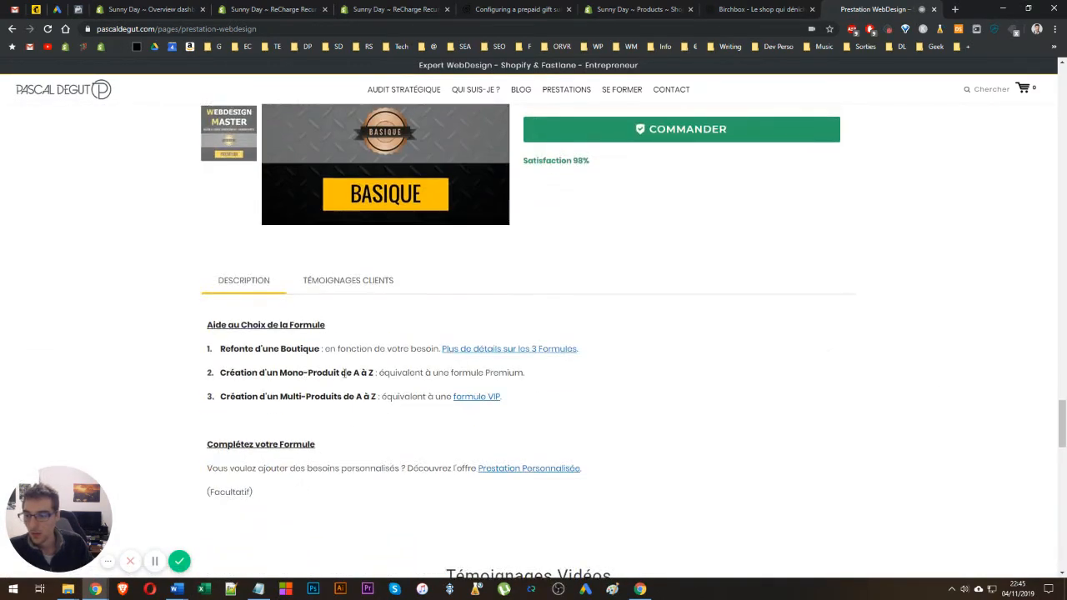
{"action": "left_click_drag", "start_coordinate": [291, 408], "coordinate": [382, 400]}
{"action": "left_click", "coordinate": [384, 407]}
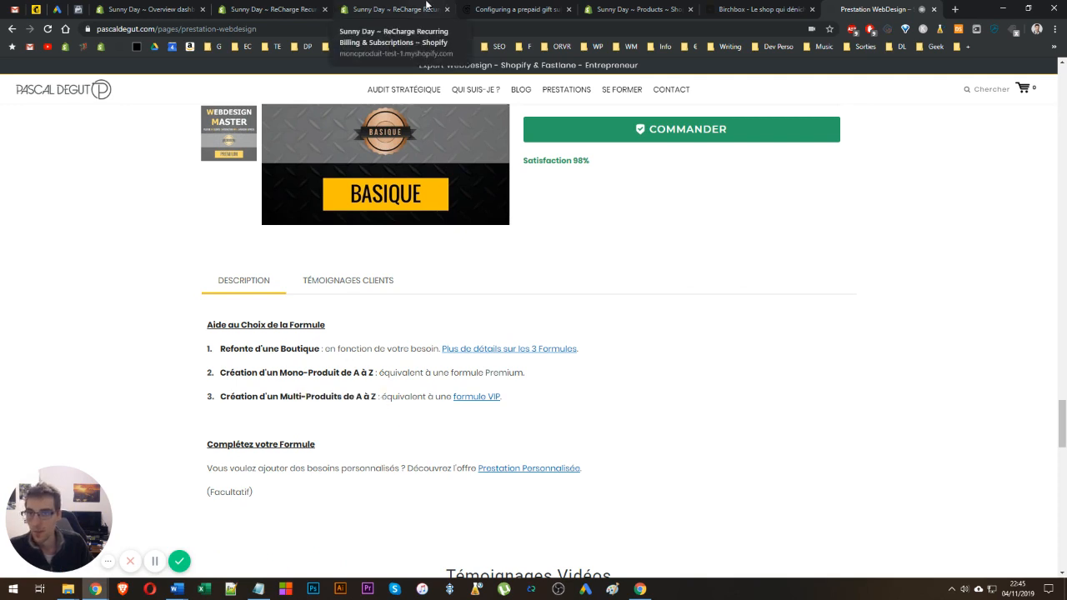
{"action": "left_click", "coordinate": [467, 8]}
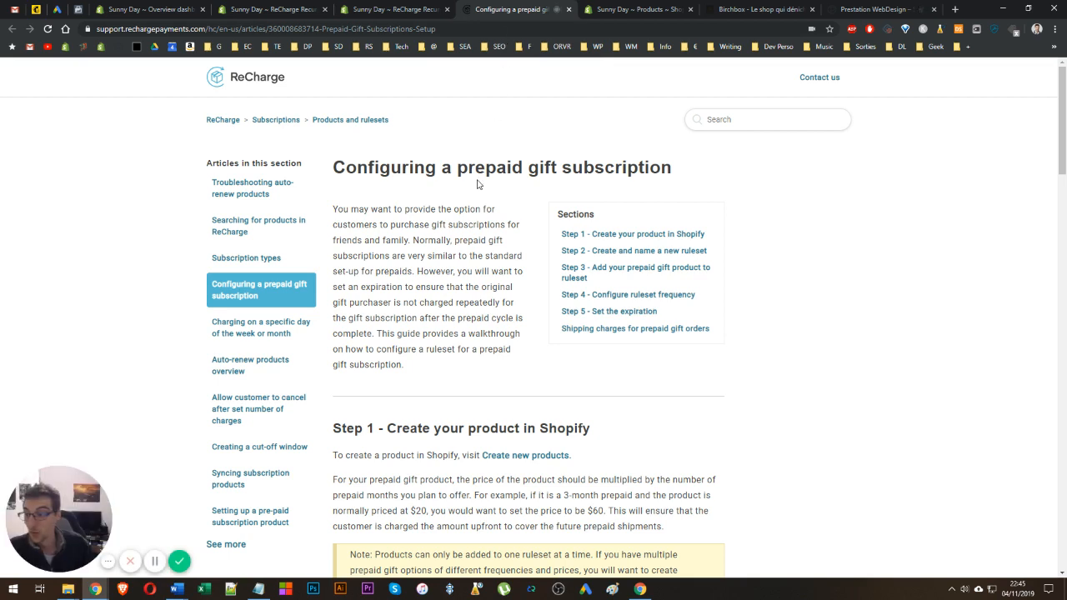